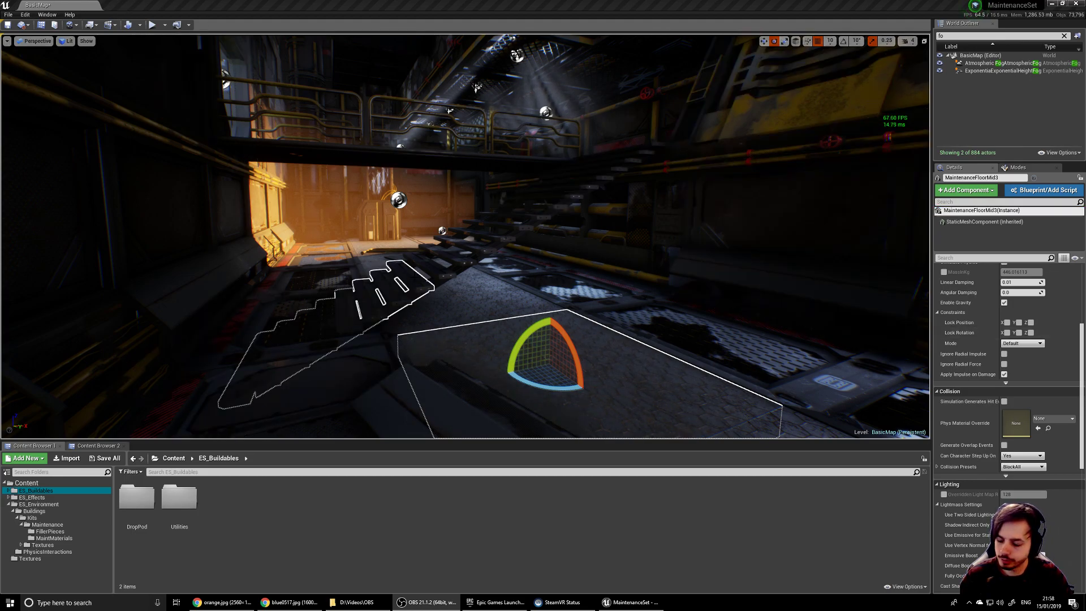
- Look around the maintenance corridor, covering its floor, overhead walkway, stairs and wall fan
{"action": "right_click_drag", "start_coordinate": [498, 296], "coordinate": [509, 317]}
{"action": "key", "text": "w"}
{"action": "key", "text": "s"}
{"action": "key", "text": "w"}
{"action": "key", "text": "s"}
{"action": "key", "text": "w"}
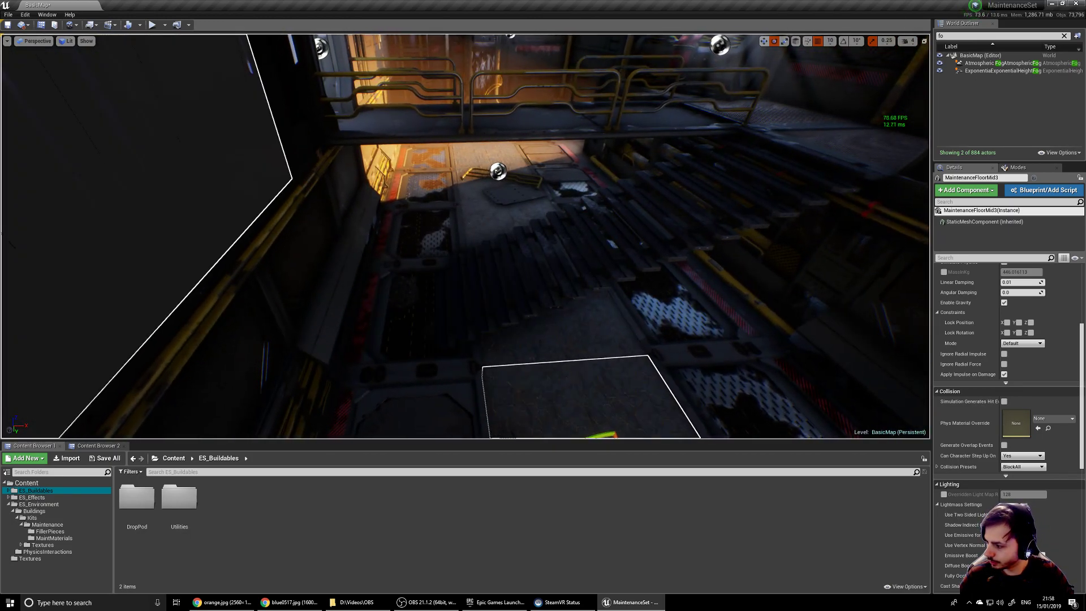
{"action": "right_click_drag", "start_coordinate": [469, 249], "coordinate": [490, 198]}
{"action": "key", "text": "s"}
{"action": "key", "text": "w"}
{"action": "key", "text": "s"}
{"action": "key", "text": "w"}
{"action": "key", "text": "s"}
{"action": "right_click_drag", "start_coordinate": [503, 250], "coordinate": [588, 218]}
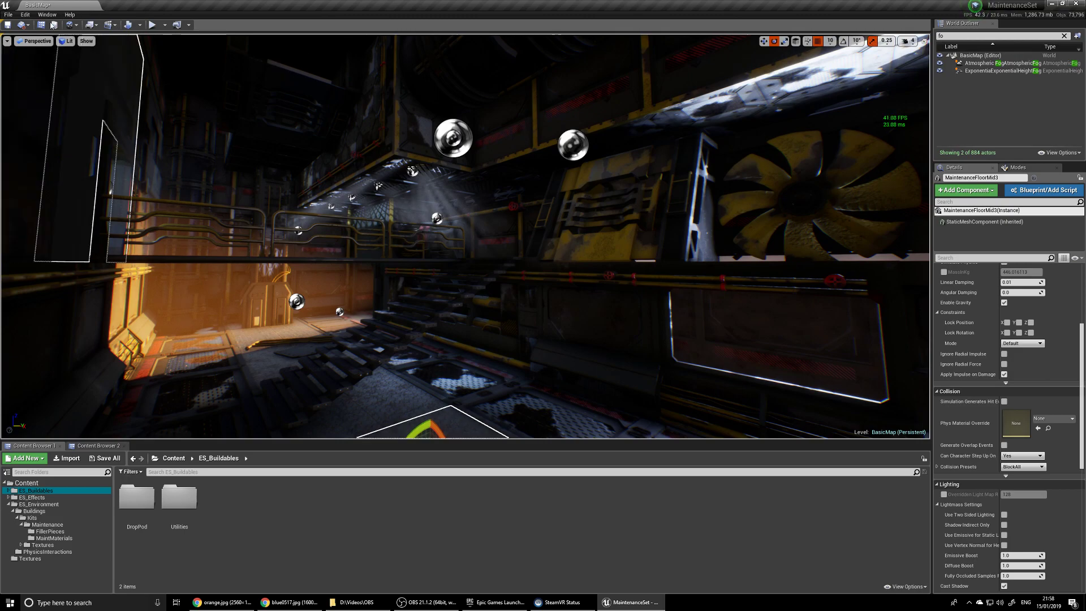
- Search the placeable actors for "cam" and place a regular Camera actor on the near end of the corridor floor
{"action": "left_click", "coordinate": [1017, 168]}
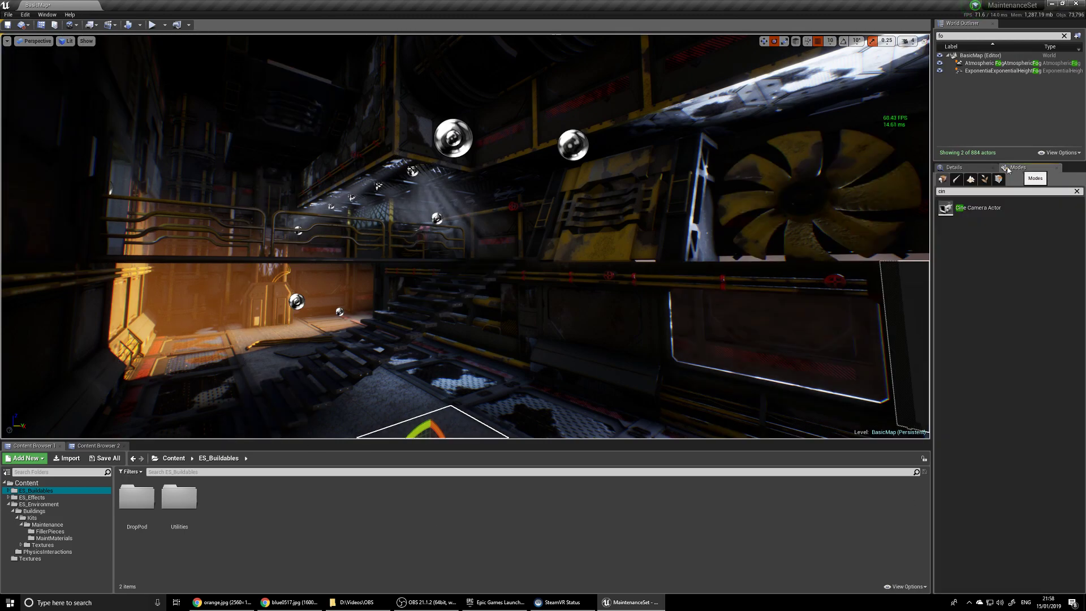
{"action": "left_click", "coordinate": [1077, 191]}
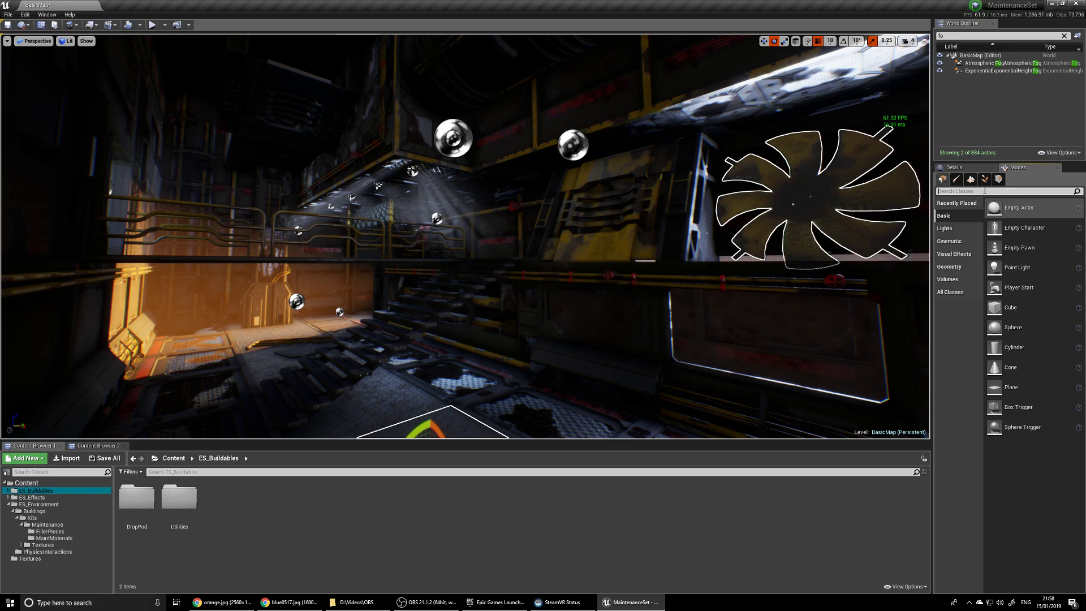
{"action": "left_click", "coordinate": [961, 191]}
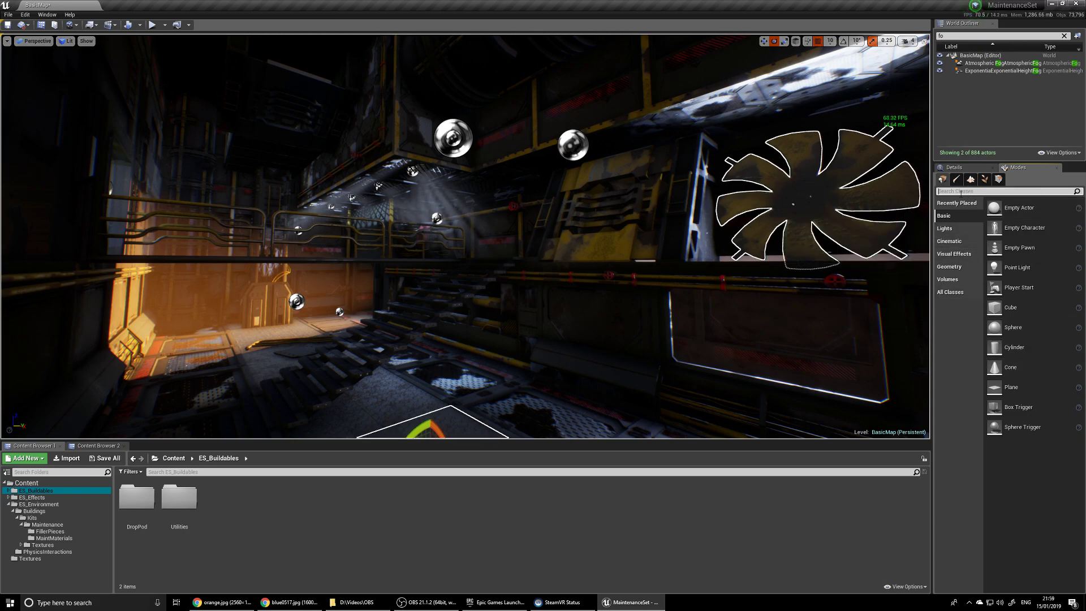
{"action": "type", "text": "cam"}
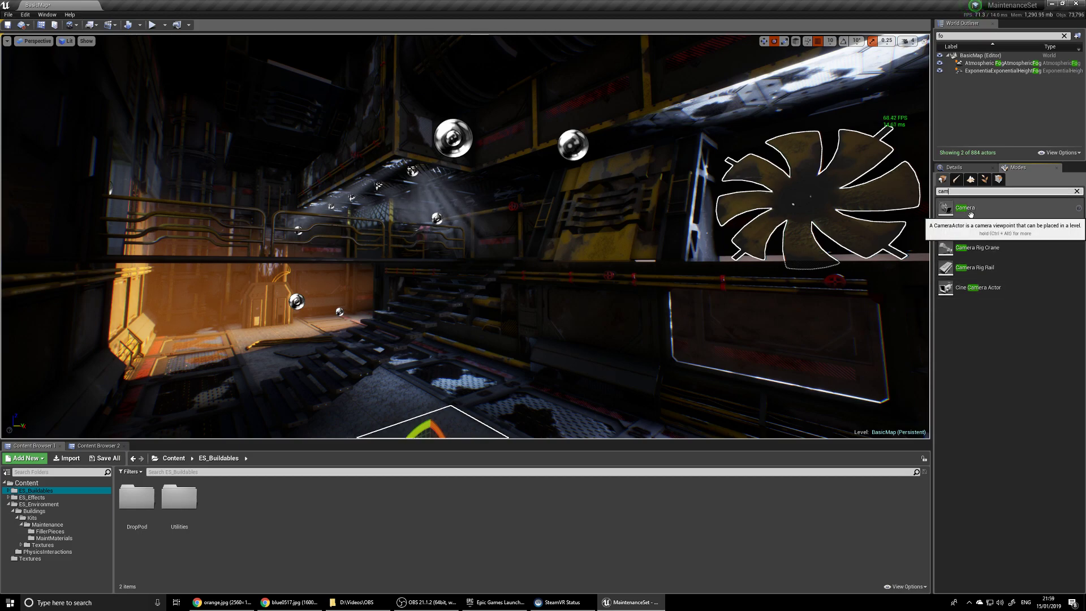
{"action": "left_click_drag", "start_coordinate": [967, 207], "coordinate": [356, 411]}
{"action": "right_click_drag", "start_coordinate": [356, 411], "coordinate": [249, 427]}
{"action": "key", "text": "s"}
{"action": "left_click_drag", "start_coordinate": [528, 295], "coordinate": [335, 436]}
{"action": "right_click_drag", "start_coordinate": [337, 436], "coordinate": [294, 437]}
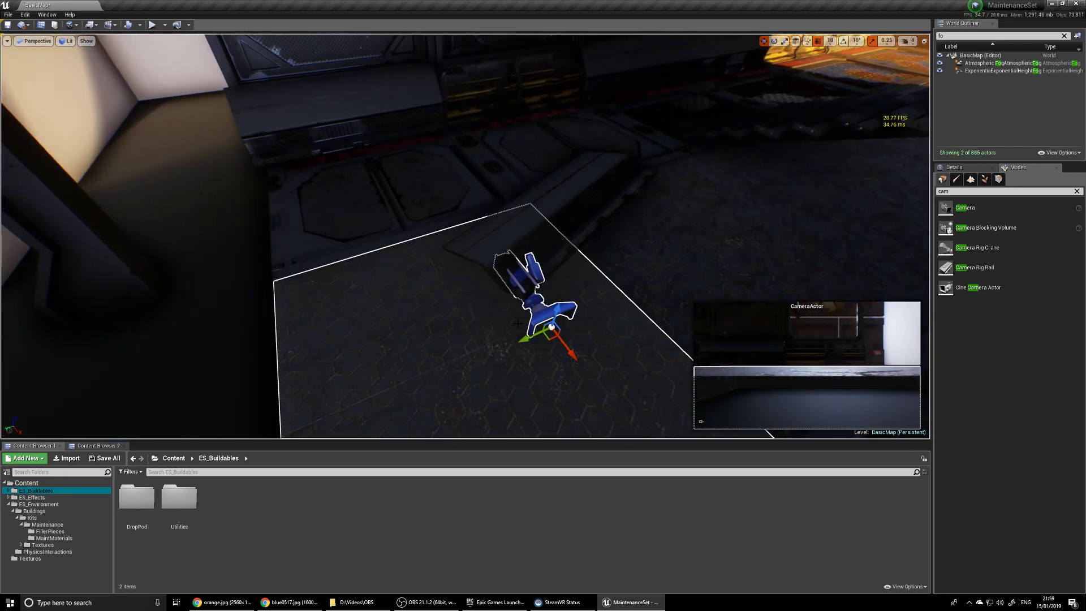
- Place a Cine Camera Actor on the floor near the regular camera and show its details
{"action": "left_click", "coordinate": [451, 194]}
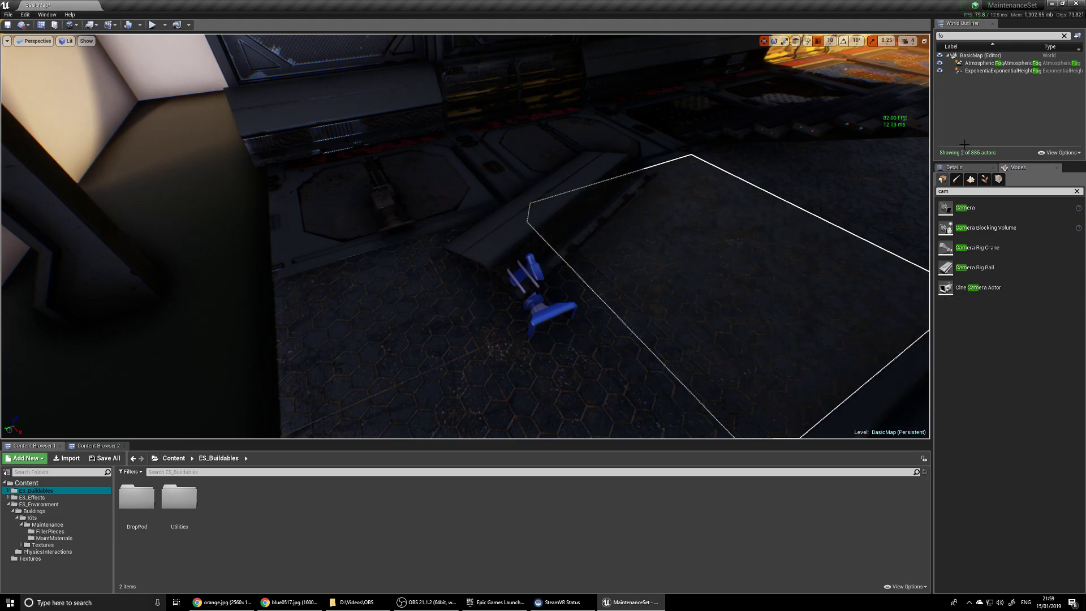
{"action": "left_click", "coordinate": [971, 168]}
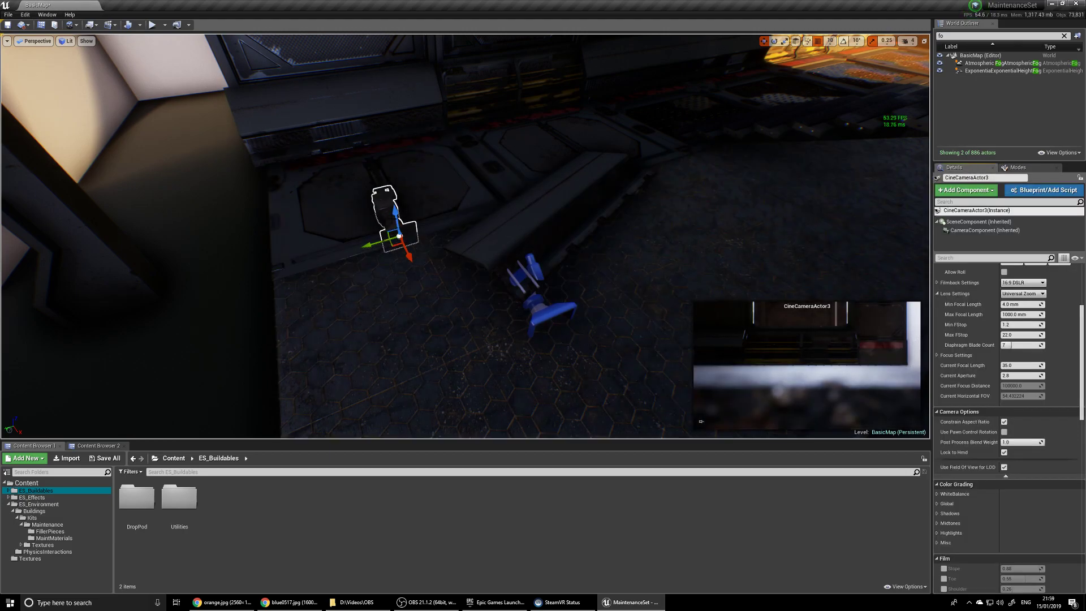
- Move the regular camera beside the cine camera and raise it to a height of 150
{"action": "left_click", "coordinate": [553, 312]}
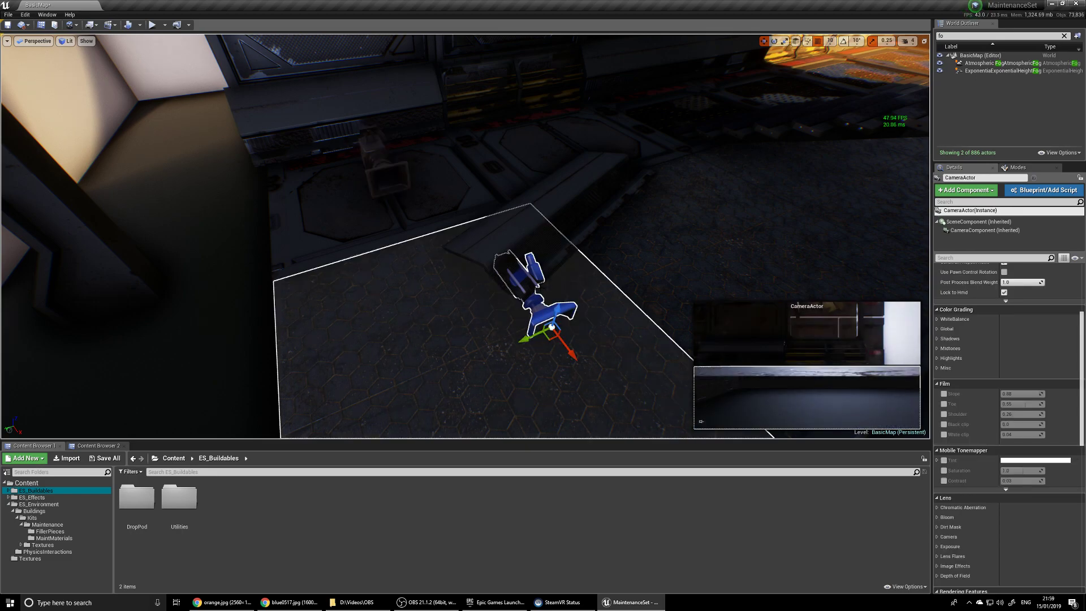
{"action": "left_click_drag", "start_coordinate": [554, 312], "coordinate": [423, 149]}
{"action": "left_click_drag", "start_coordinate": [482, 98], "coordinate": [483, 129]}
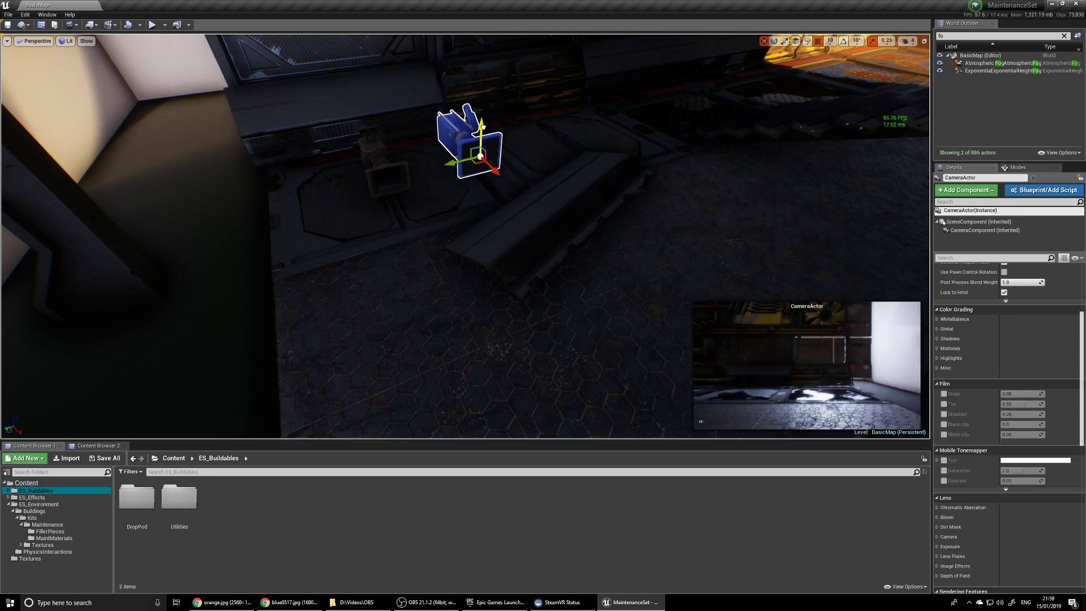
- Compare the available settings of the cine camera with those of the regular camera
{"action": "left_click", "coordinate": [377, 163]}
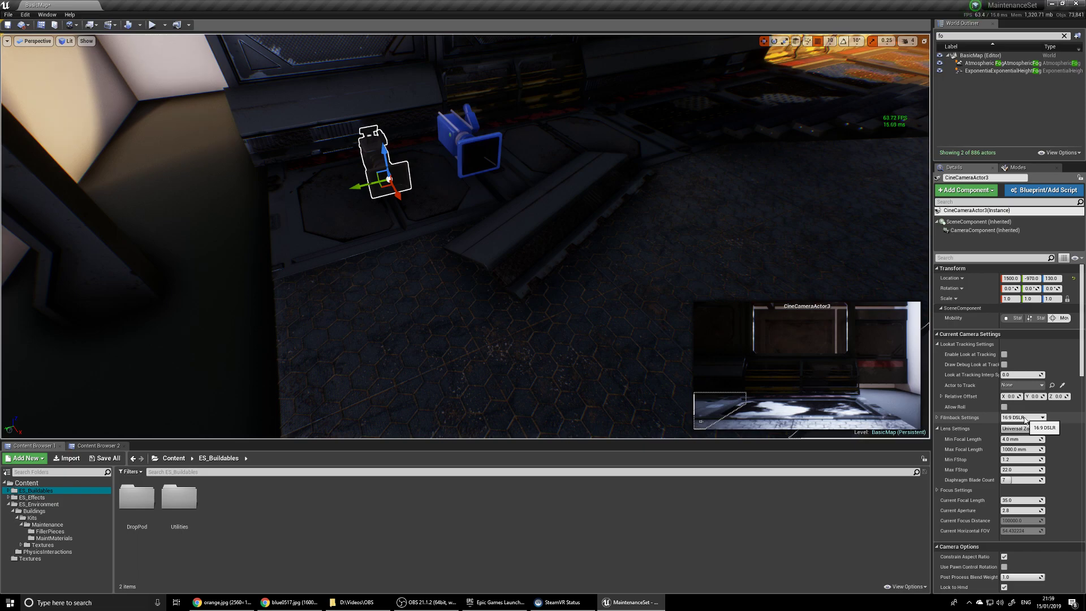
{"action": "left_click", "coordinate": [457, 136]}
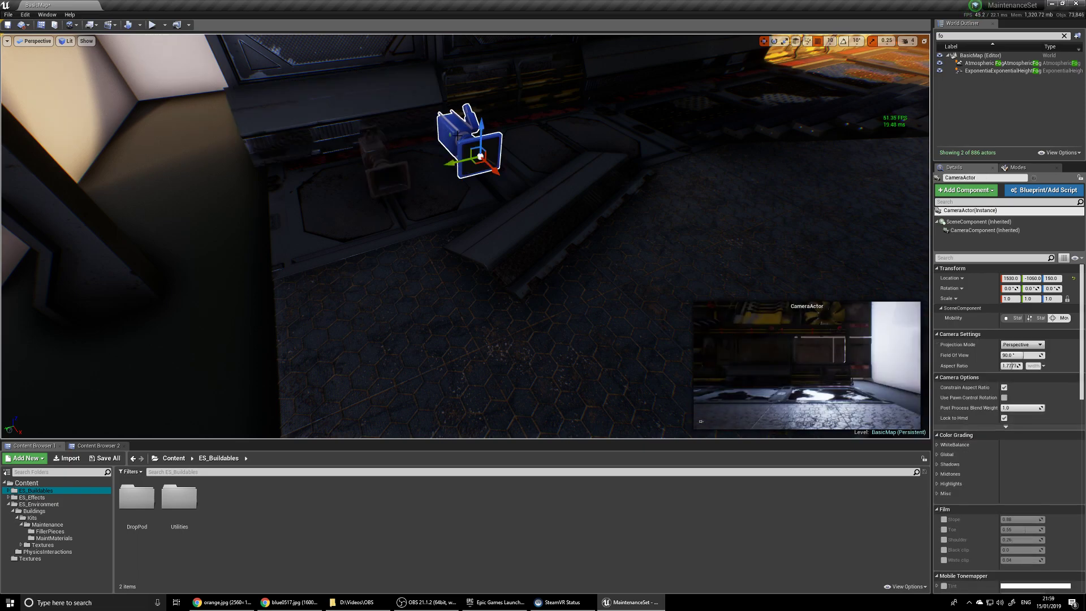
{"action": "left_click", "coordinate": [385, 164]}
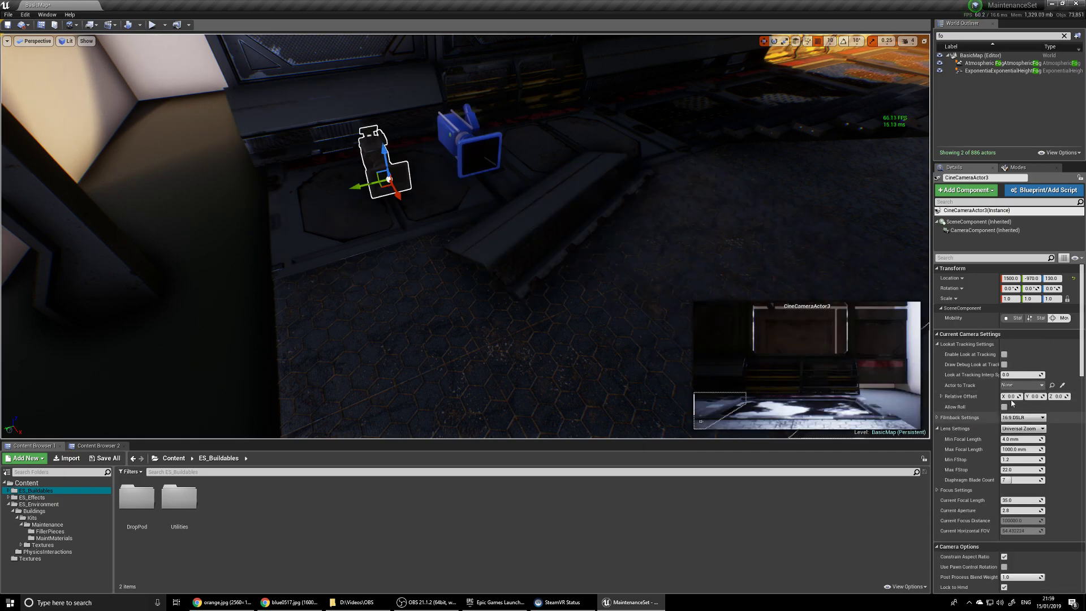
- Try the 50mm Prime f/1.8, 12mm Prime f/2.8 and 200mm Prime f/2 lens presets on the cine camera
{"action": "left_click", "coordinate": [1027, 428]}
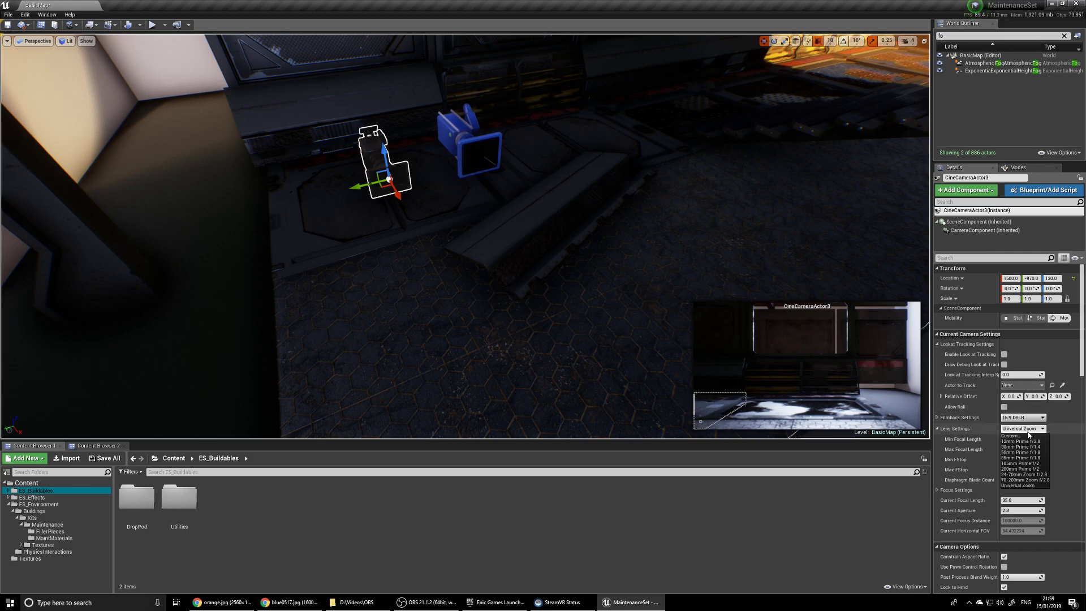
{"action": "left_click", "coordinate": [1023, 452]}
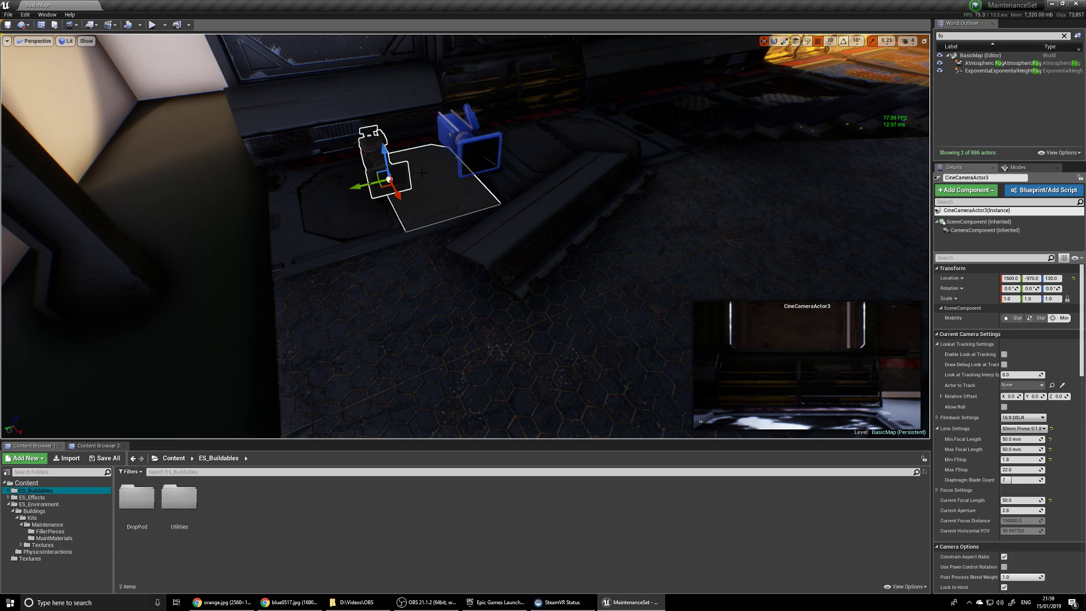
{"action": "left_click", "coordinate": [1041, 433]}
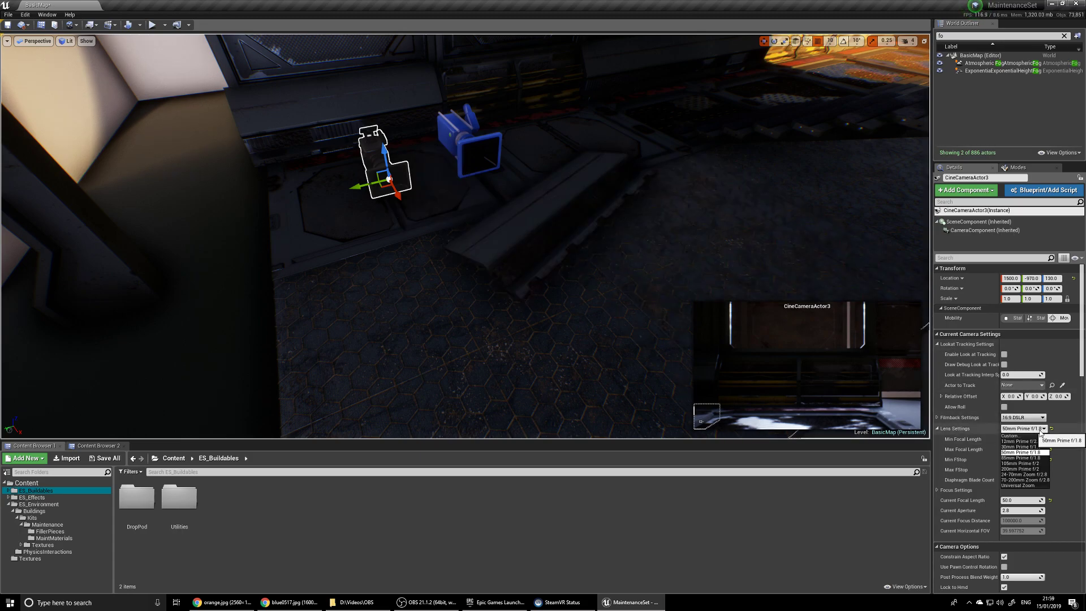
{"action": "left_click", "coordinate": [1025, 441]}
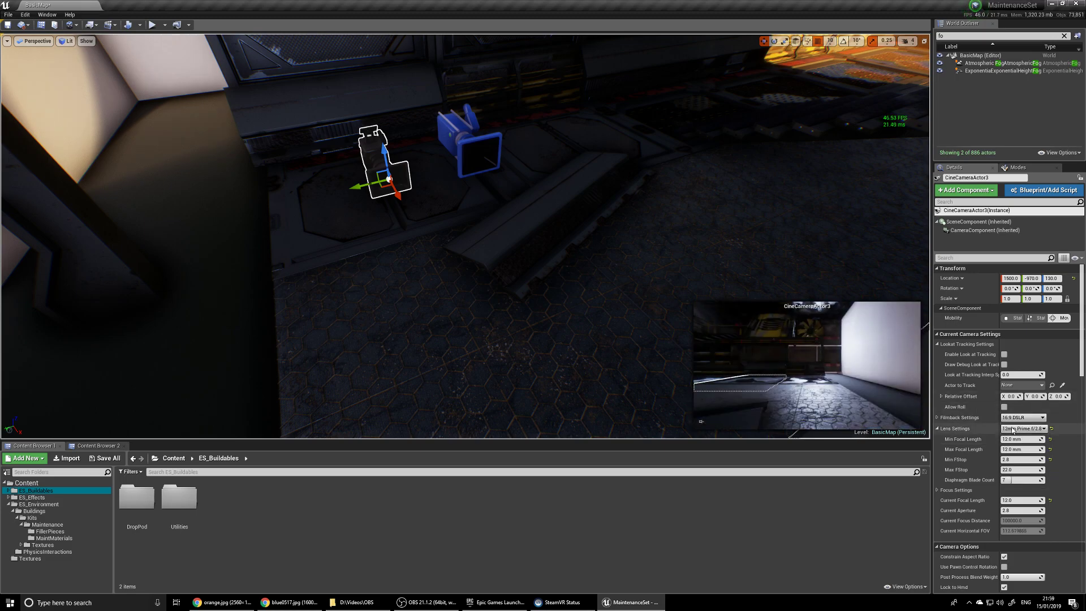
{"action": "left_click", "coordinate": [1030, 433]}
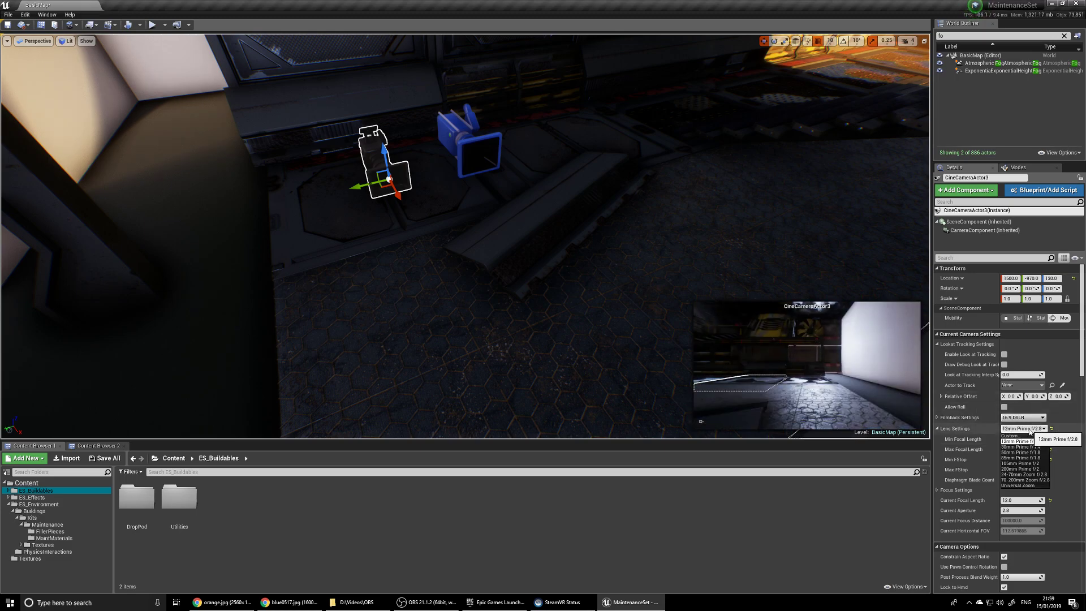
{"action": "left_click", "coordinate": [1024, 469]}
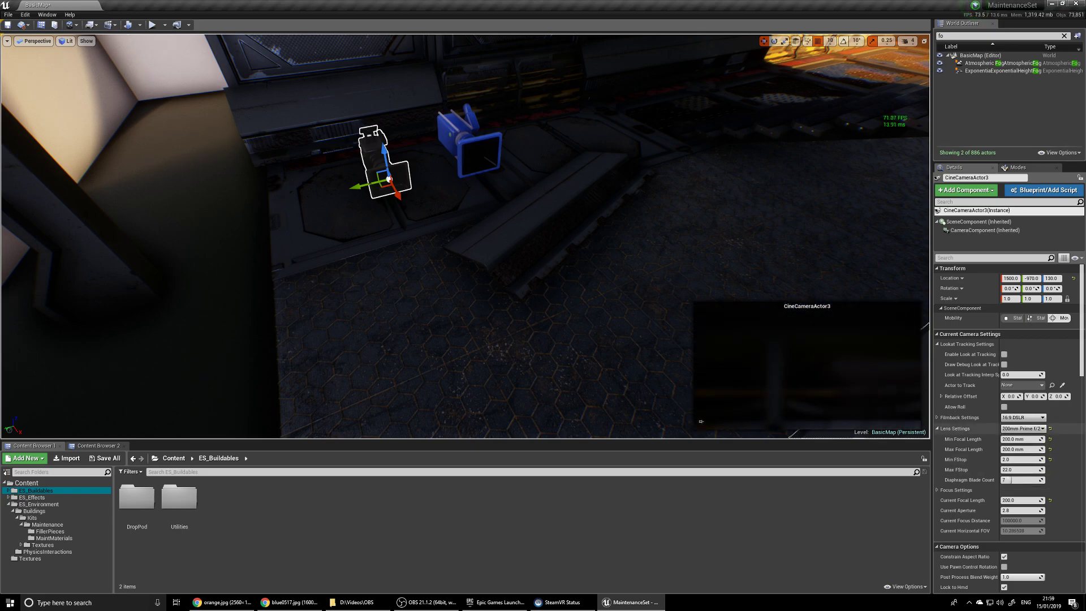
- Rotate the cine camera to about -80° around Z and pick the staircase as its look-at tracking actor
{"action": "key", "text": "e"}
{"action": "left_click_drag", "start_coordinate": [372, 206], "coordinate": [439, 173]}
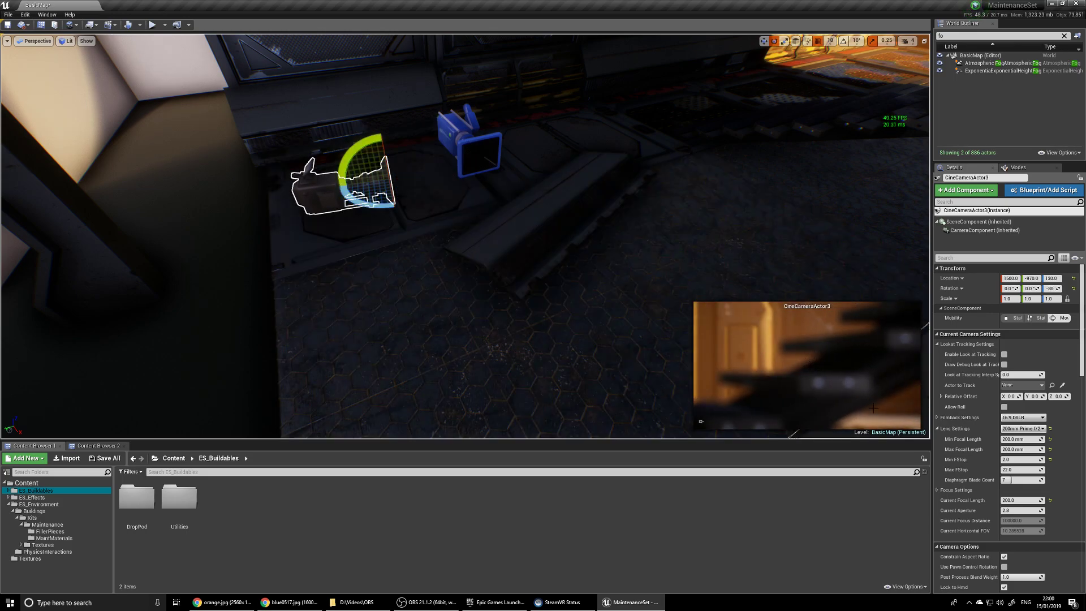
{"action": "left_click", "coordinate": [1062, 386]}
{"action": "right_click_drag", "start_coordinate": [797, 130], "coordinate": [697, 118]}
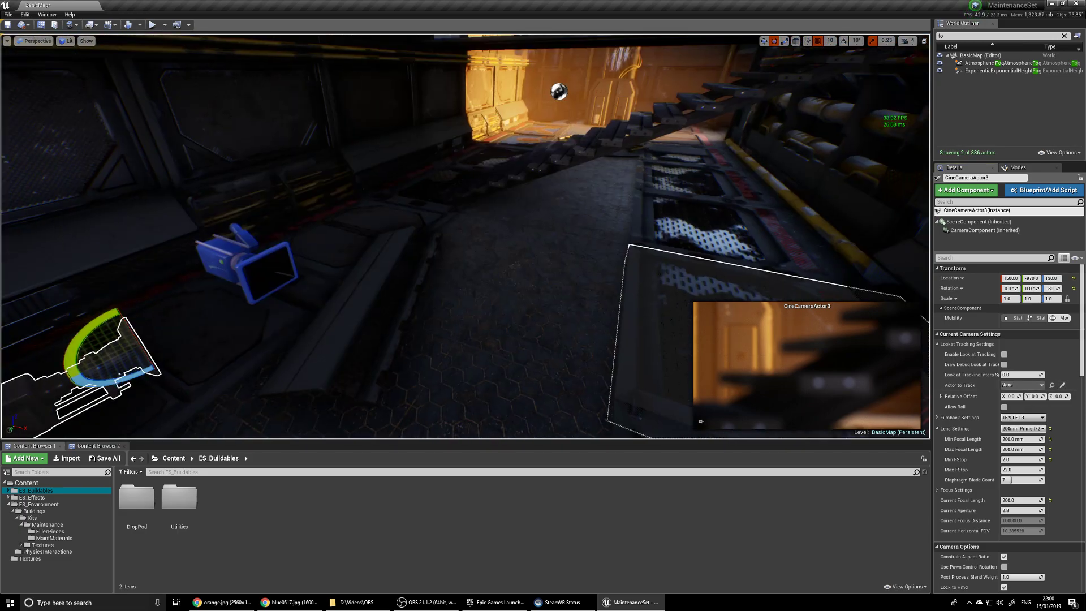
{"action": "left_click", "coordinate": [638, 124]}
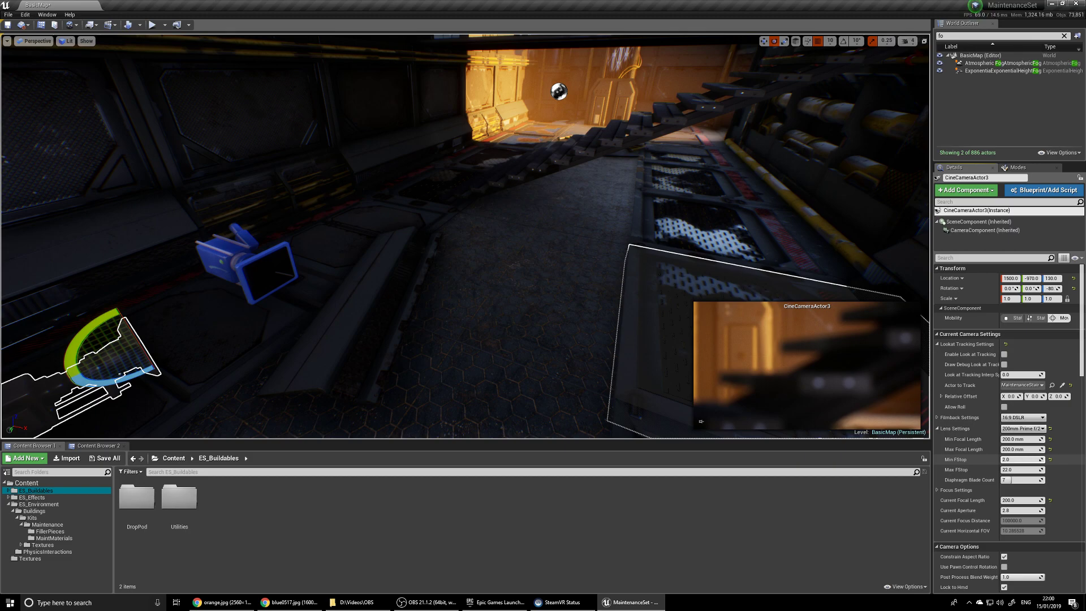
- Adjust the cine camera's minimum f-stop to about 0.95 and maximum f-stop to about 38.5, and check the filmback presets
{"action": "left_click_drag", "start_coordinate": [1019, 470], "coordinate": [1035, 469]}
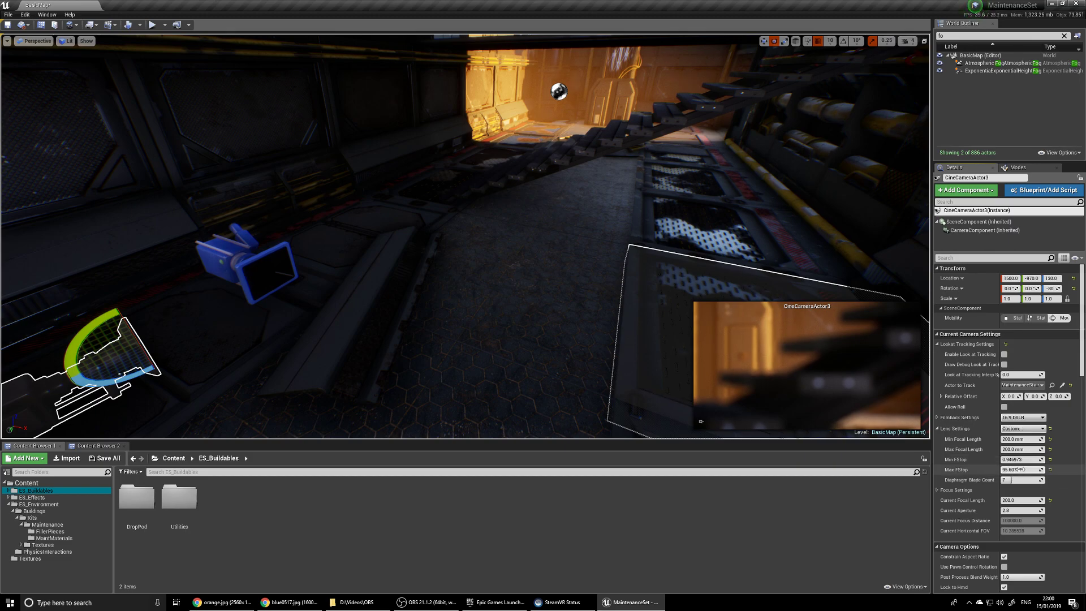
{"action": "left_click", "coordinate": [1035, 418]}
{"action": "left_click", "coordinate": [1026, 418]}
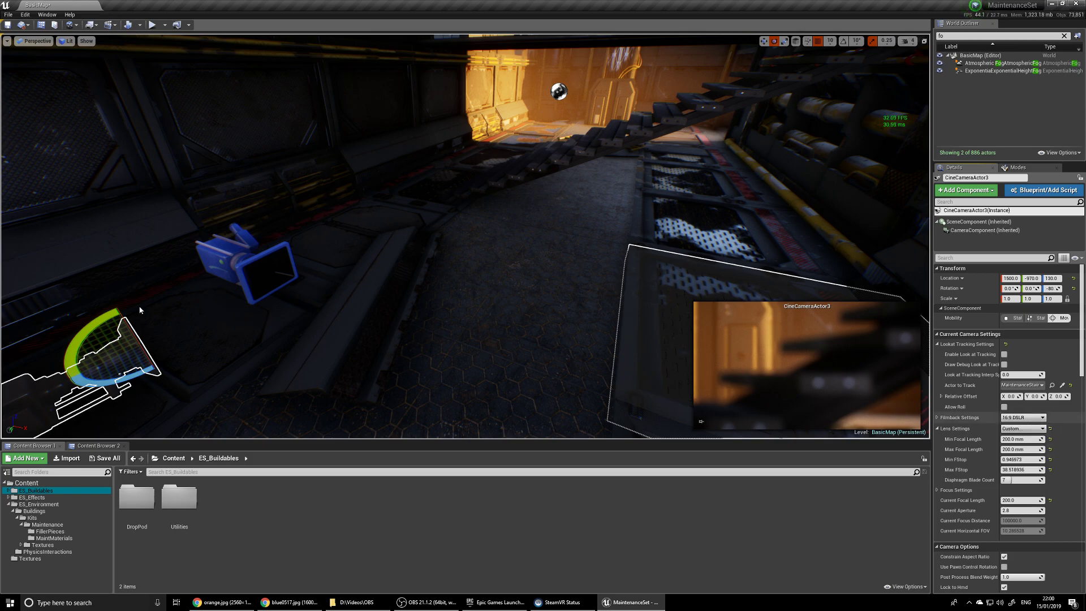
- Delete the cine camera from the level
{"action": "right_click_drag", "start_coordinate": [222, 321], "coordinate": [172, 321]}
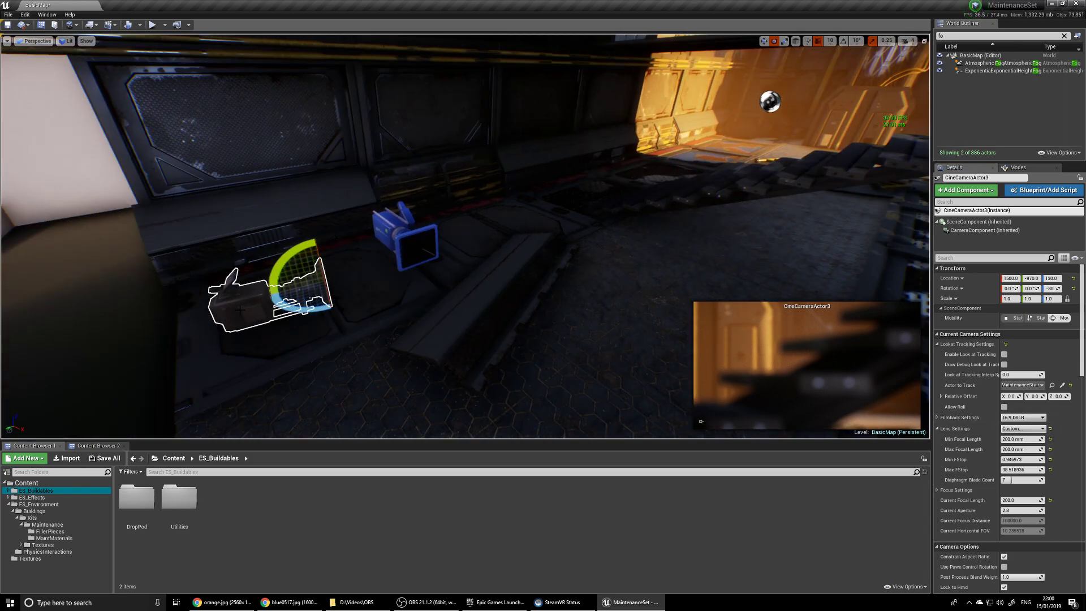
{"action": "key", "text": "Escape"}
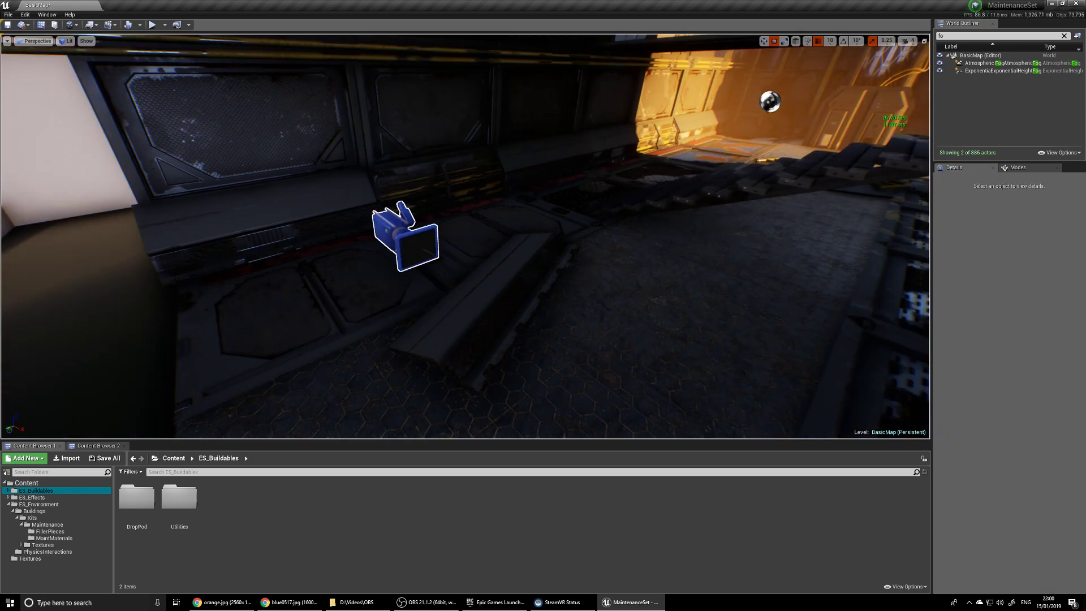
- Slide the regular camera along Y to -940 and show the placeable camera actors again
{"action": "left_click", "coordinate": [402, 240]}
{"action": "key", "text": "e"}
{"action": "key", "text": "r"}
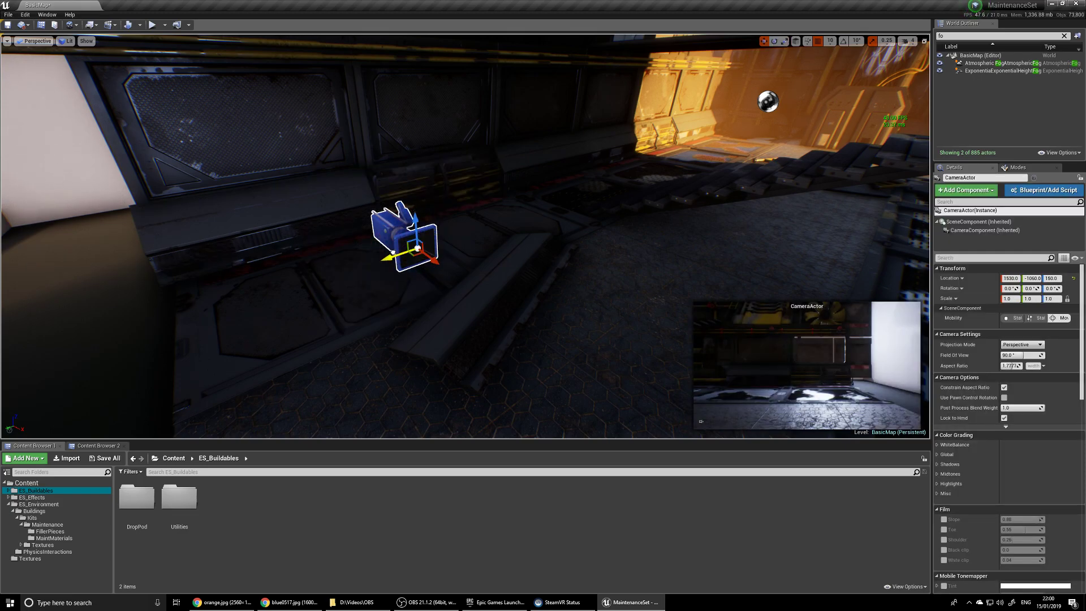
{"action": "left_click_drag", "start_coordinate": [394, 252], "coordinate": [281, 294]}
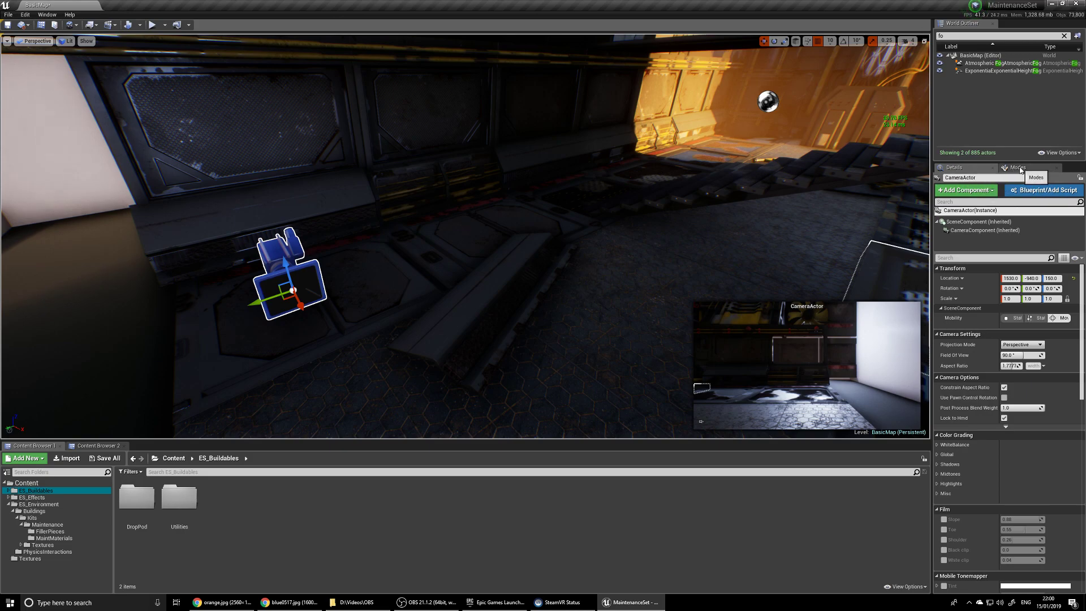
{"action": "left_click", "coordinate": [1018, 168]}
{"action": "type", "text": "cam"}
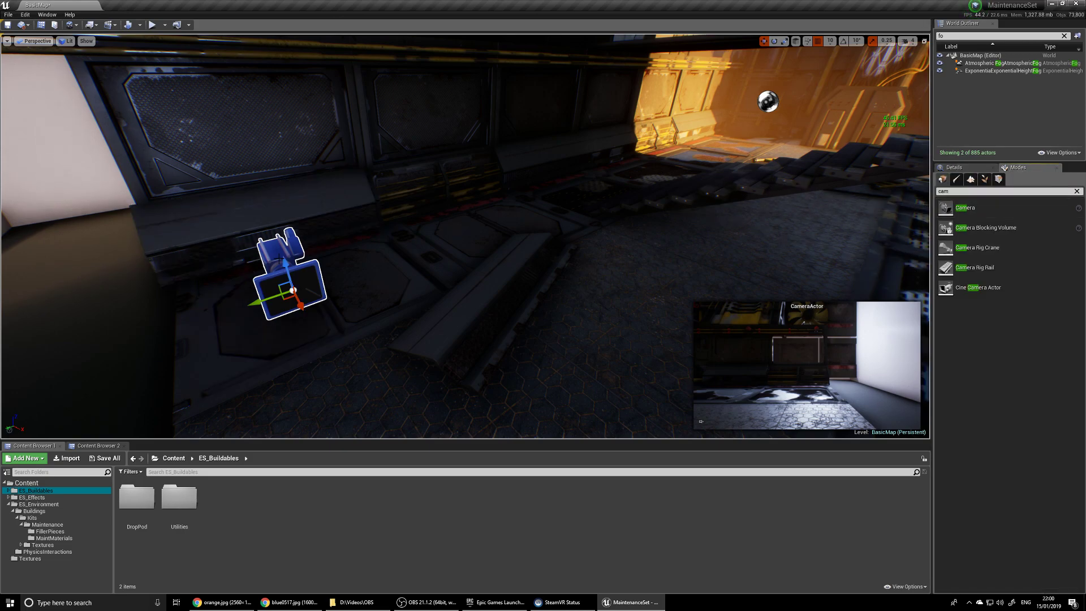
- Reposition the regular camera slightly and rotate it to face along the corridor toward the orange-lit end
{"action": "right_click_drag", "start_coordinate": [381, 295], "coordinate": [322, 296]}
{"action": "left_click_drag", "start_coordinate": [417, 291], "coordinate": [492, 305]}
{"action": "key", "text": "e"}
{"action": "left_click_drag", "start_coordinate": [494, 254], "coordinate": [521, 291]}
{"action": "key", "text": "r"}
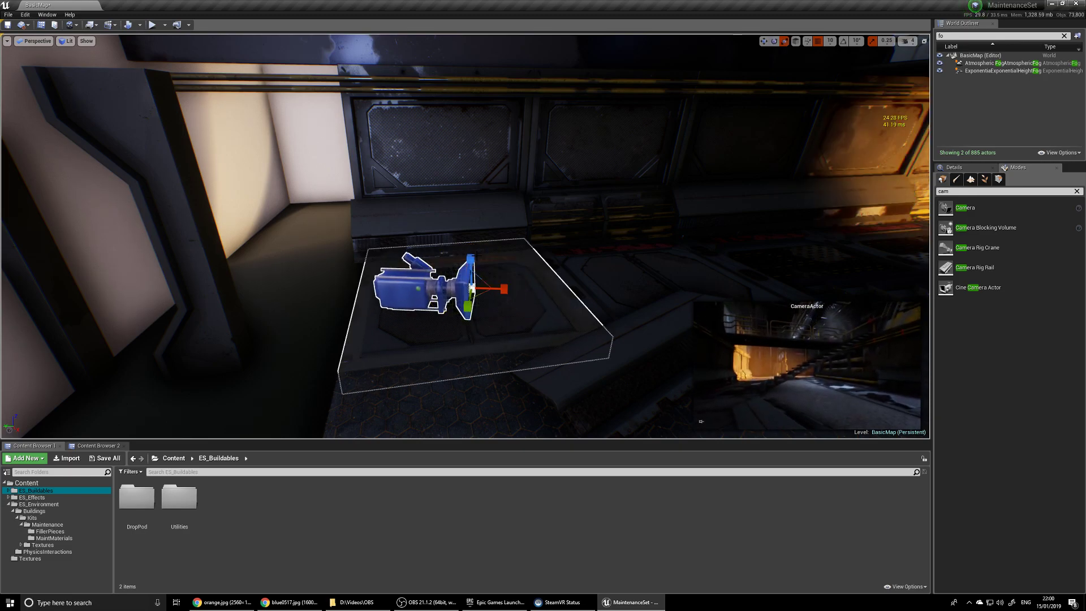
- Raise the regular camera well above the floor, shift it against the side wall and angle it to frame the corridor
{"action": "left_click_drag", "start_coordinate": [470, 263], "coordinate": [450, 110]}
{"action": "mouse_move", "coordinate": [494, 169]}
{"action": "right_mouse_down"}
{"action": "mouse_move", "coordinate": [611, 166]}
{"action": "mouse_move", "coordinate": [489, 189]}
{"action": "right_mouse_up"}
{"action": "right_click_drag", "start_coordinate": [411, 328], "coordinate": [487, 340]}
{"action": "left_click_drag", "start_coordinate": [486, 241], "coordinate": [349, 407]}
{"action": "key", "text": "e"}
{"action": "right_click_drag", "start_coordinate": [390, 390], "coordinate": [352, 389]}
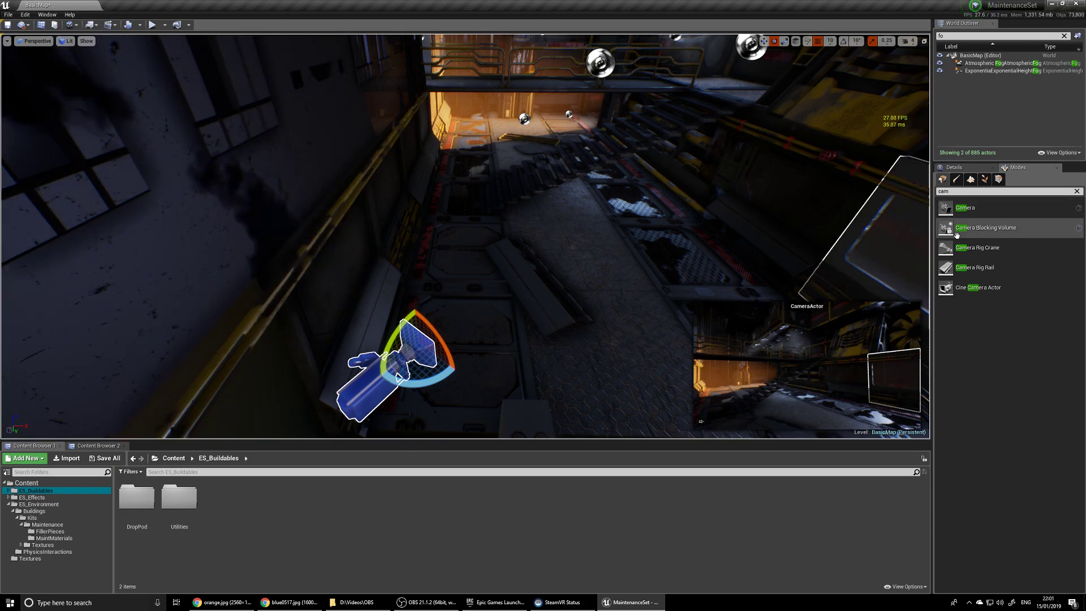
- Add a level sequence and save it as MyLevelSequence in the Content folder
{"action": "right_click_drag", "start_coordinate": [462, 332], "coordinate": [463, 350]}
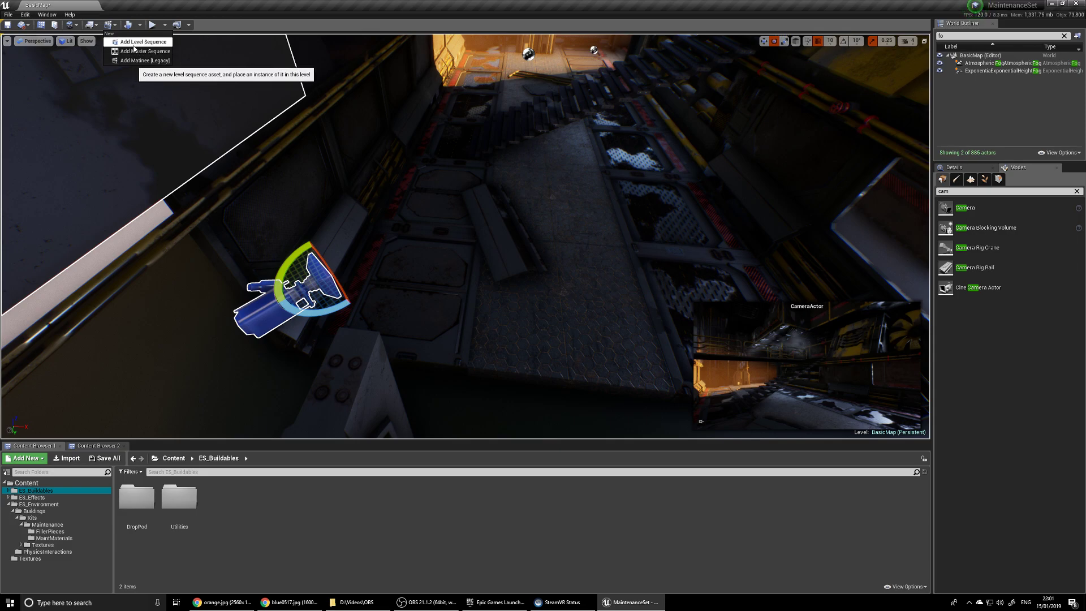
{"action": "left_click", "coordinate": [134, 45]}
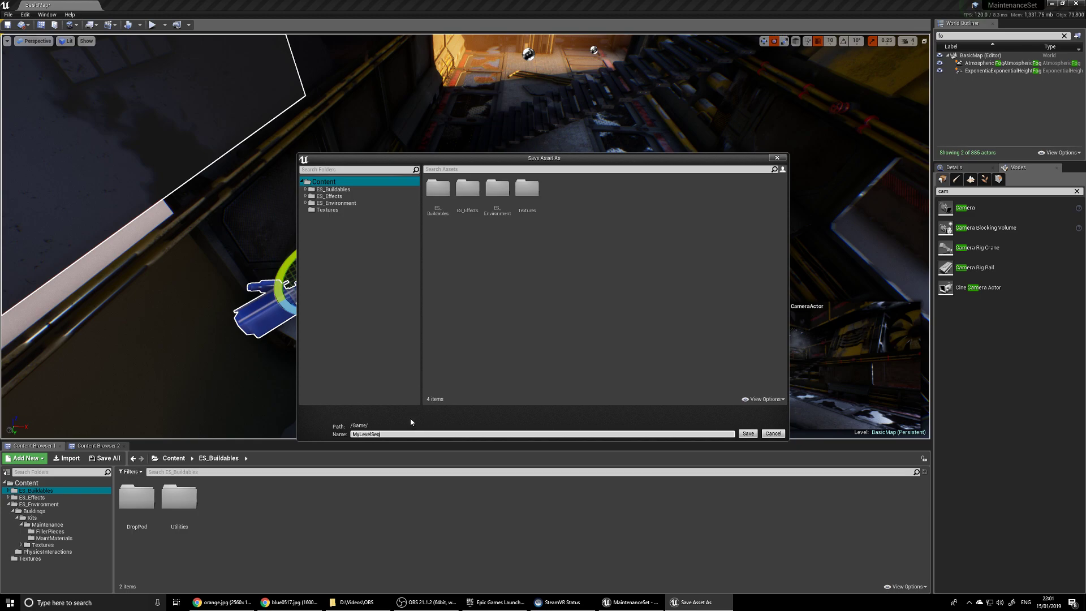
{"action": "left_click", "coordinate": [749, 434]}
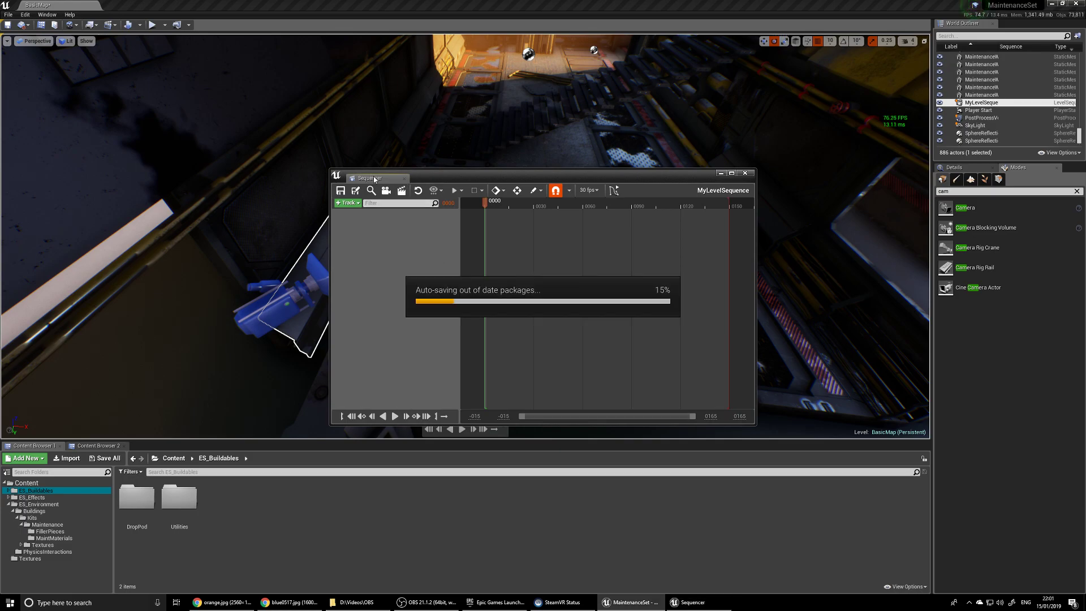
- Dock the Sequencer beside the content browsers and rename the placed camera actor to 1stCamera
{"action": "left_click_drag", "start_coordinate": [393, 179], "coordinate": [162, 446]}
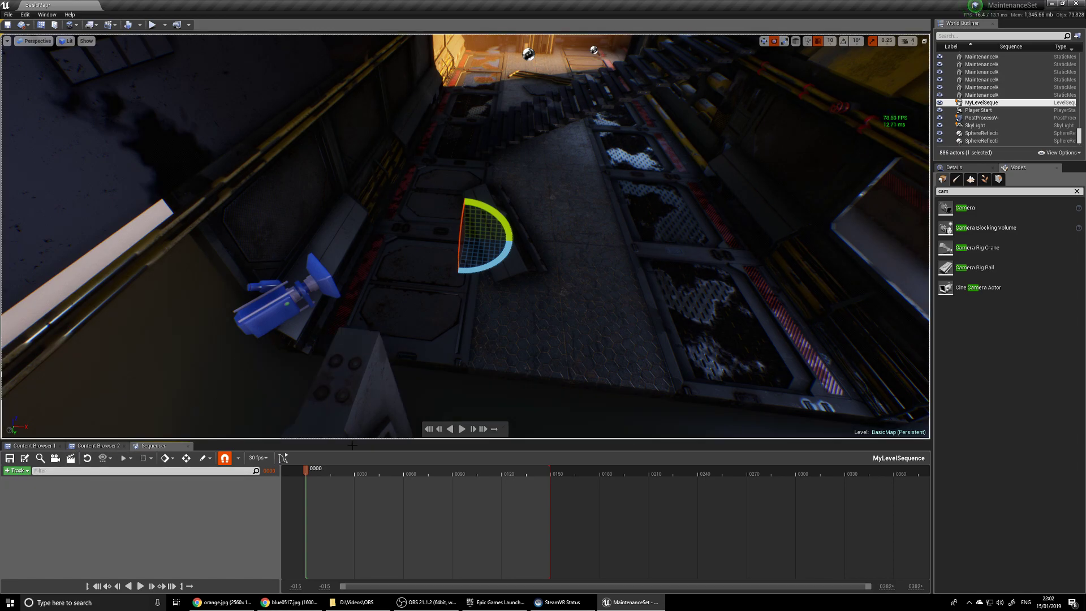
{"action": "left_click", "coordinate": [271, 313]}
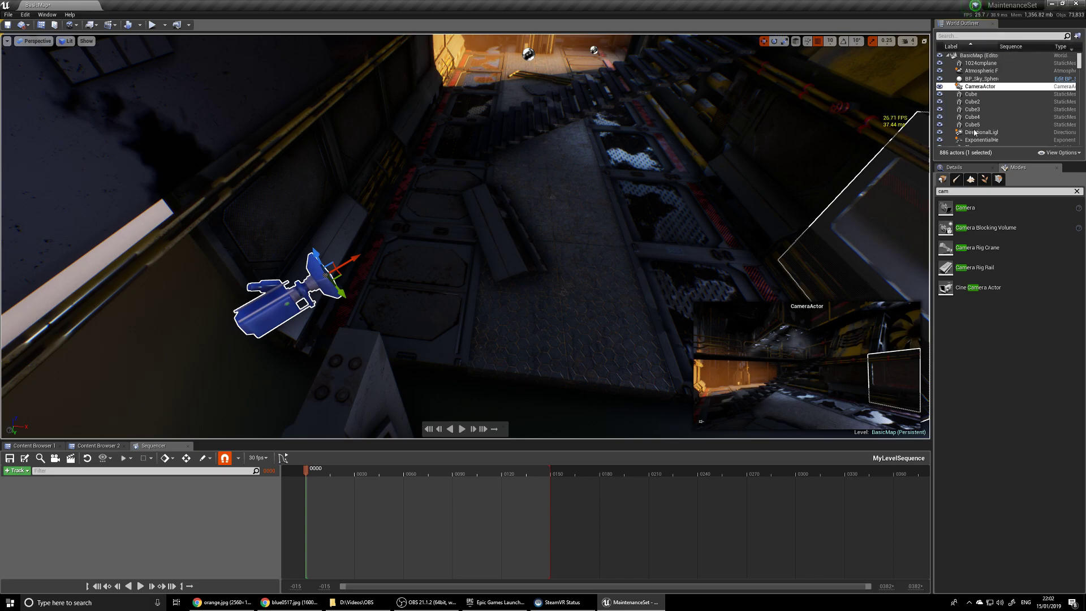
{"action": "left_click", "coordinate": [984, 87]}
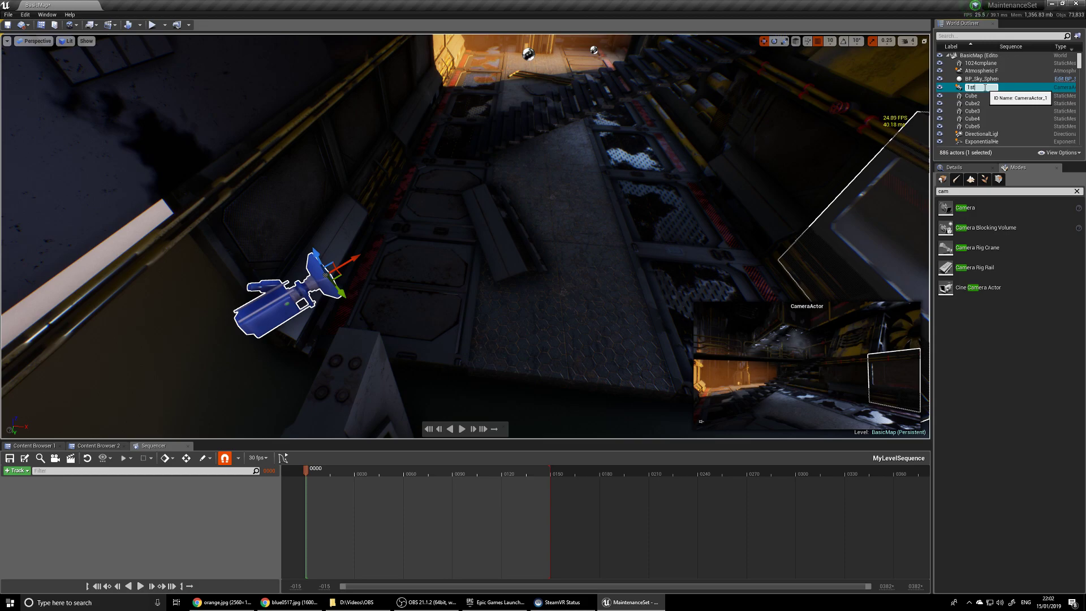
{"action": "key", "text": "Escape"}
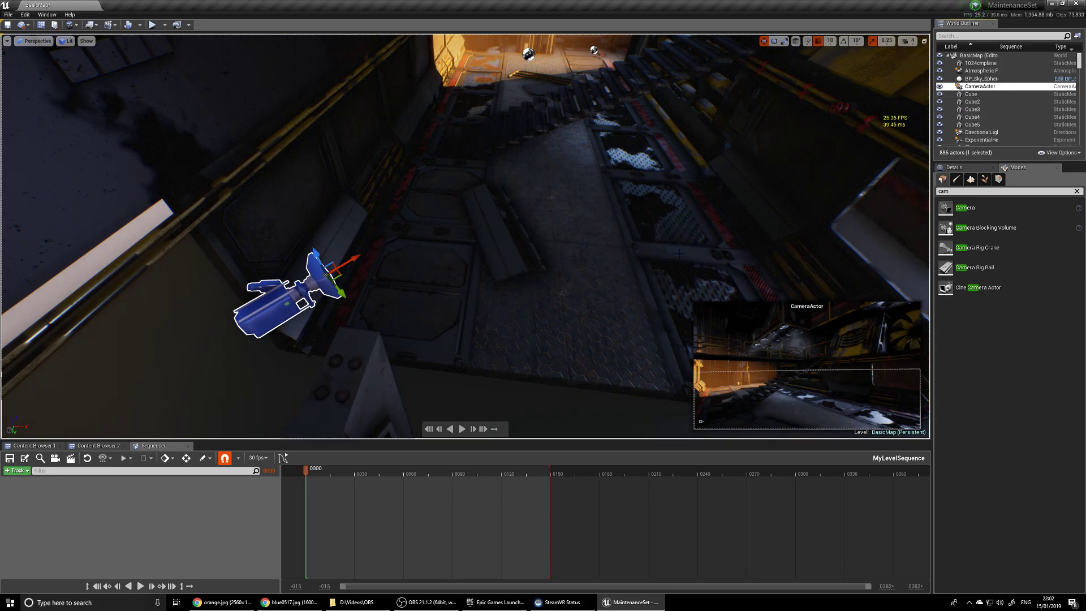
{"action": "left_click", "coordinate": [986, 87]}
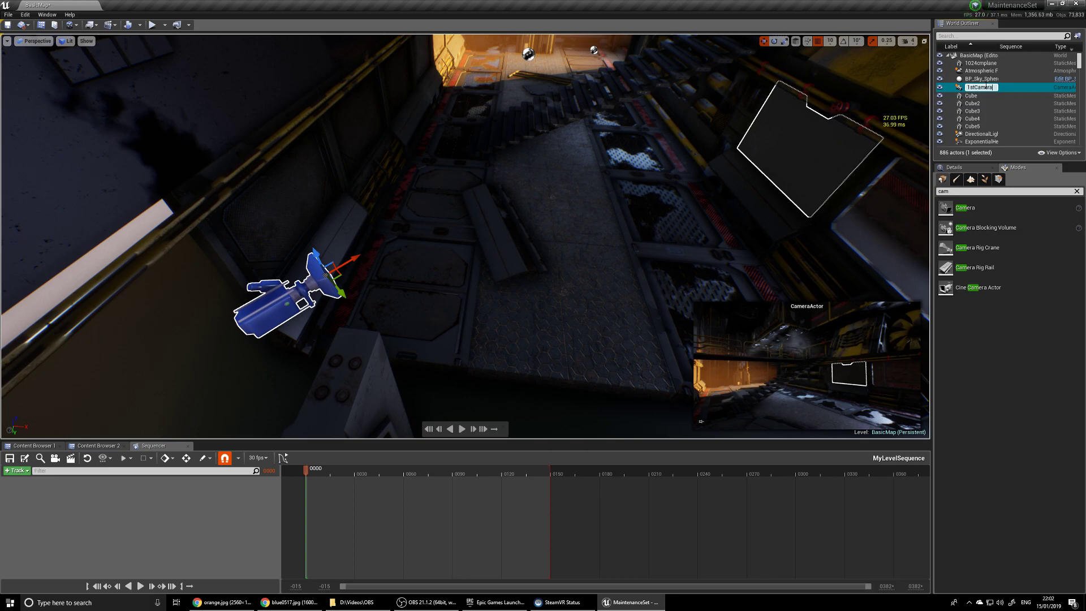
{"action": "type", "text": "1stCamera"}
{"action": "key", "text": "Return"}
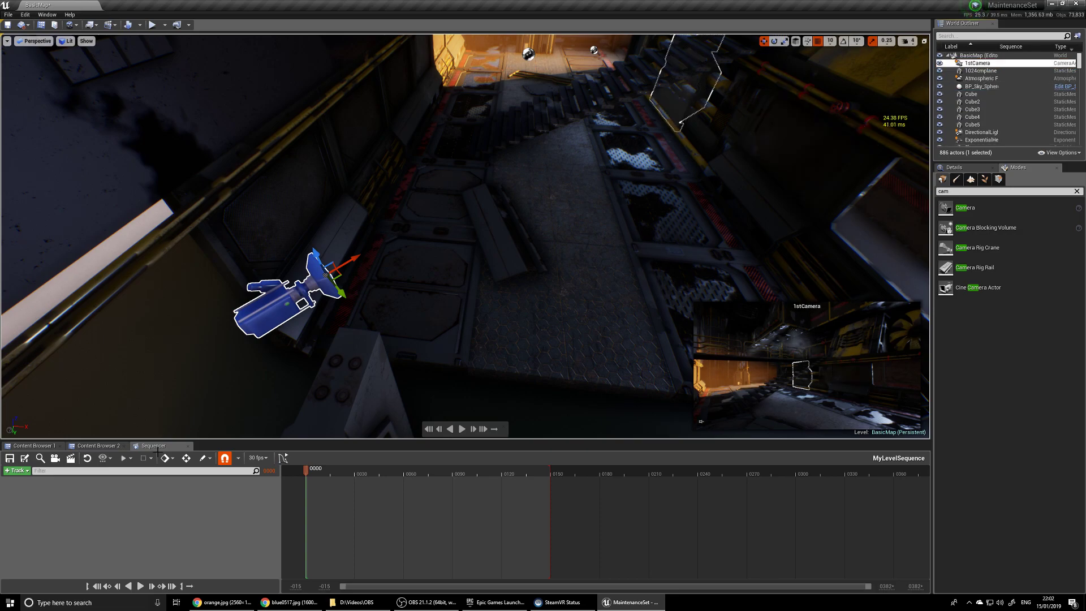
- Add the 1stCamera actor to the level sequence and set the sequence display rate to 60 fps
{"action": "left_click", "coordinate": [26, 471]}
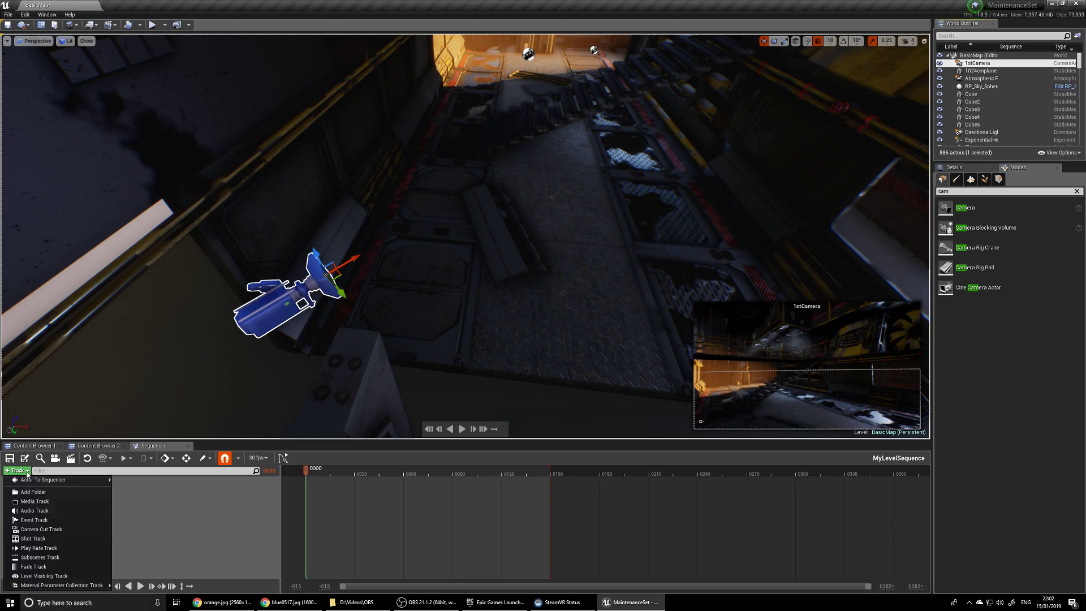
{"action": "mouse_move", "coordinate": [26, 480]}
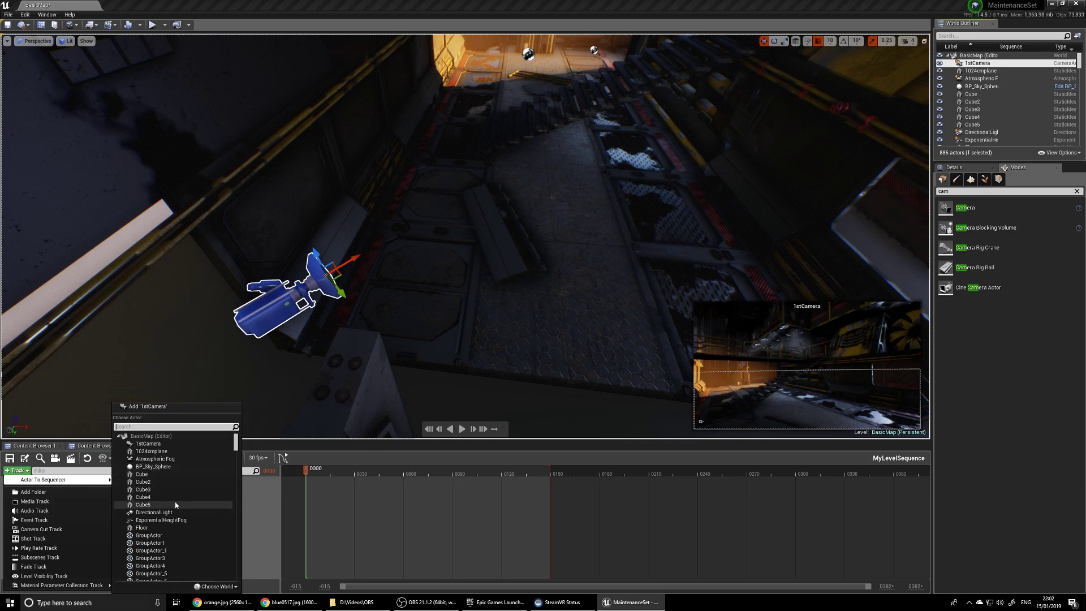
{"action": "left_click", "coordinate": [149, 443]}
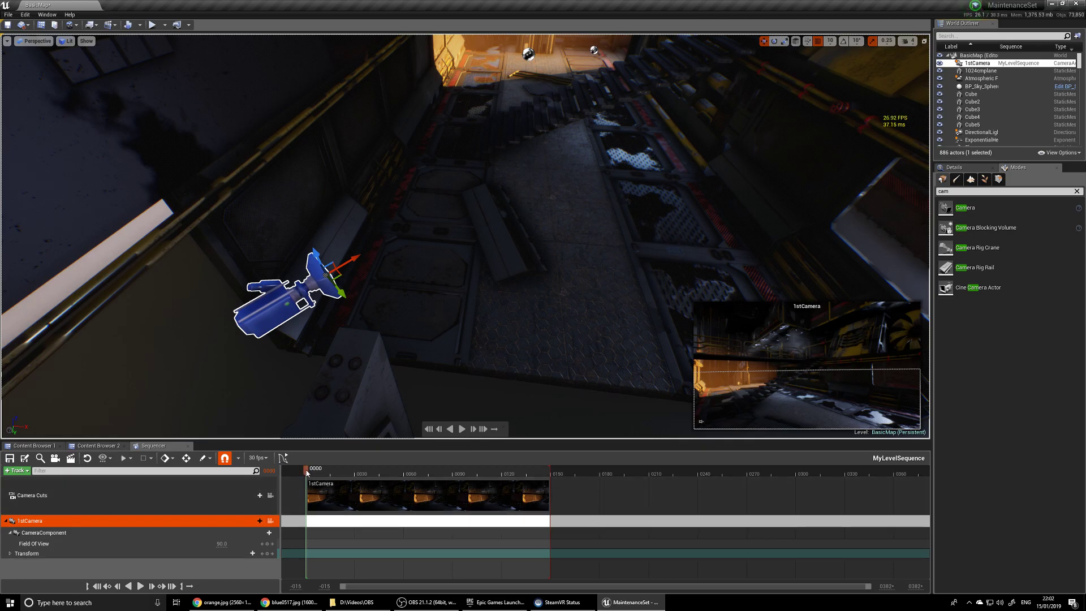
{"action": "left_click", "coordinate": [258, 457]}
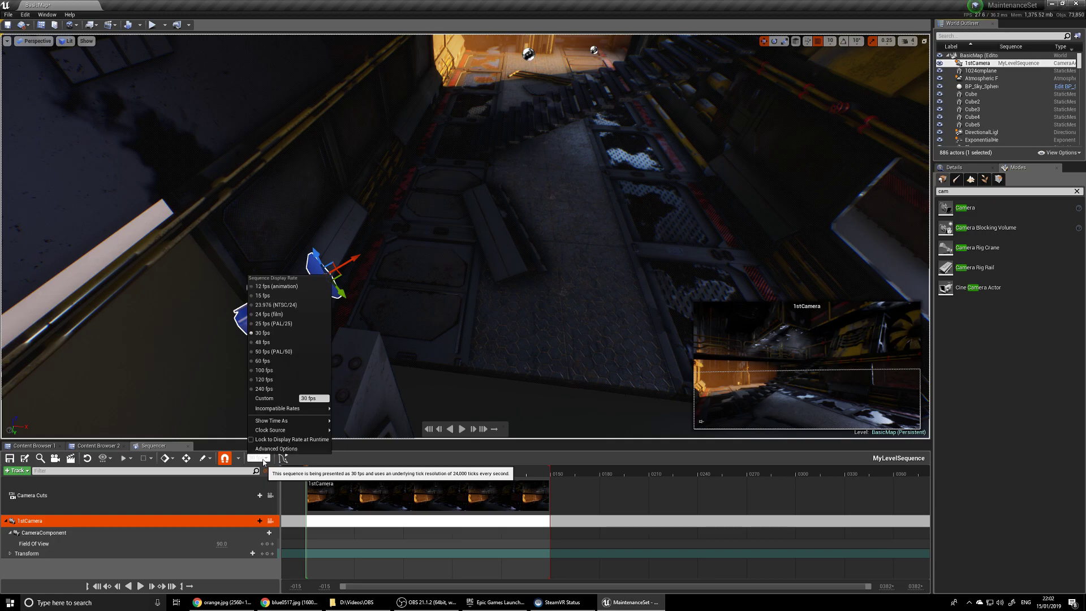
{"action": "left_click", "coordinate": [274, 364]}
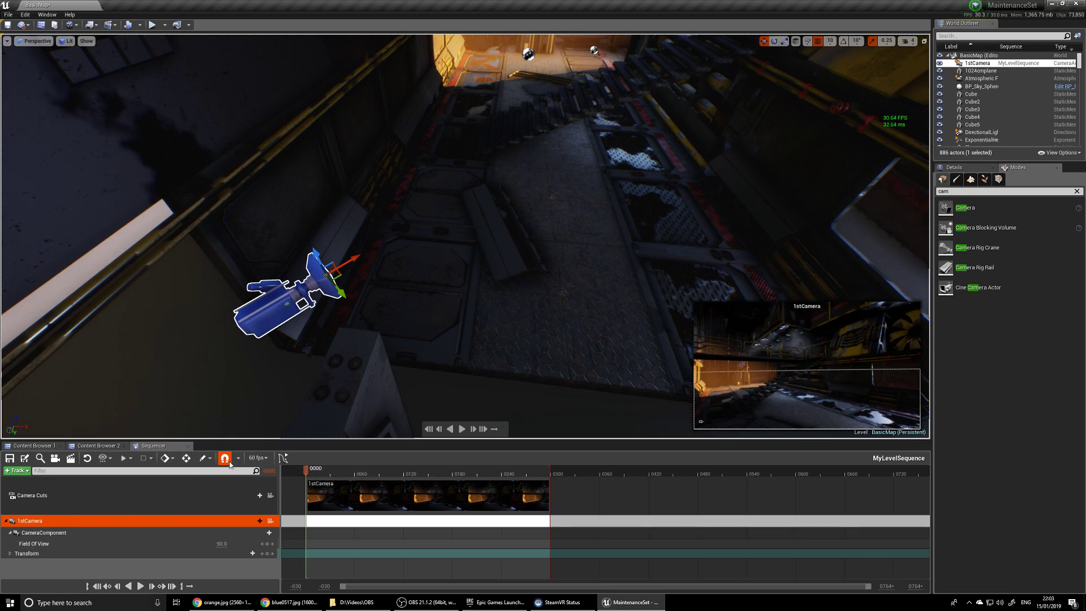
- Turn on automatic keying and add a transform key for 1stCamera at frame 0
{"action": "left_click", "coordinate": [185, 460]}
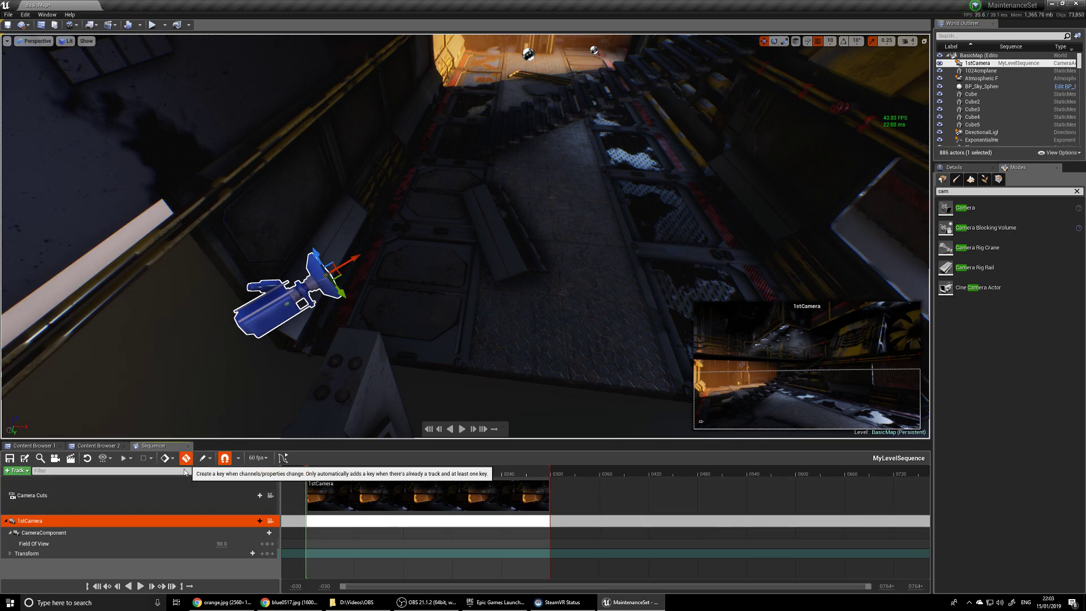
{"action": "left_click", "coordinate": [186, 459]}
{"action": "left_click", "coordinate": [186, 460]}
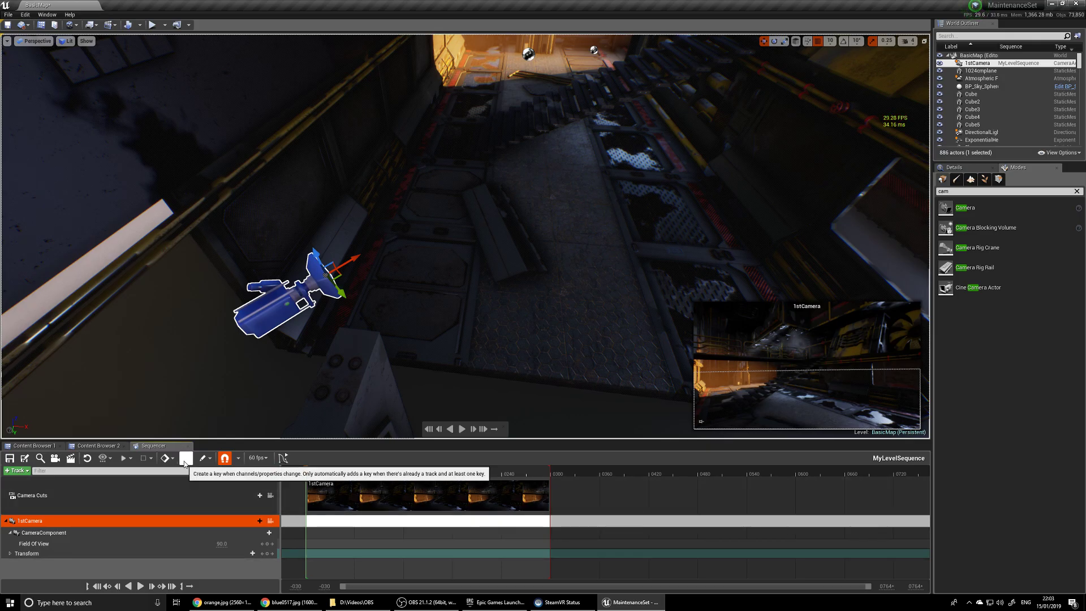
{"action": "left_click", "coordinate": [185, 461]}
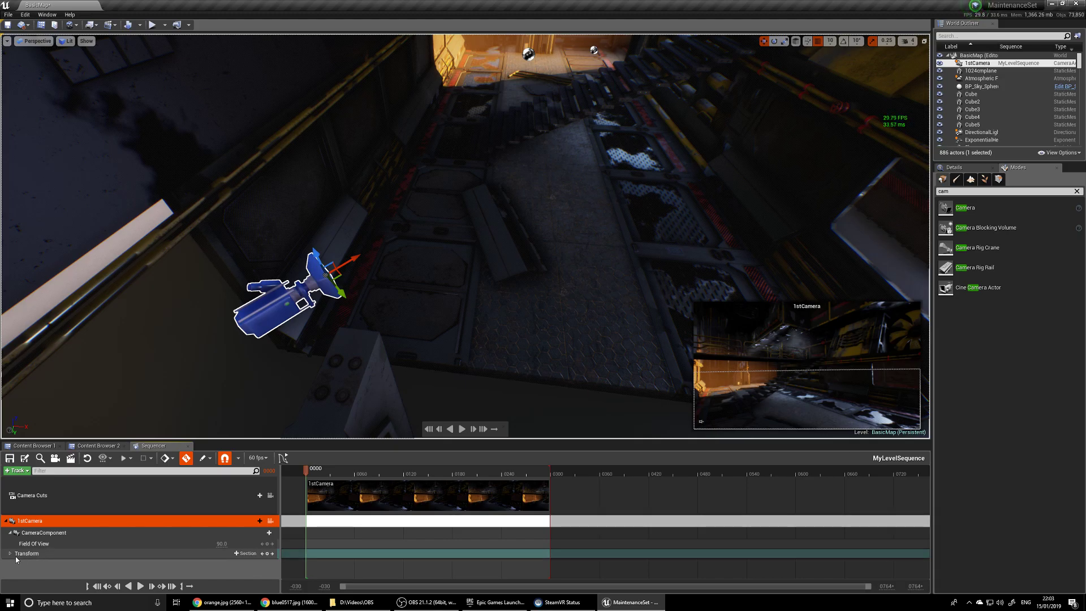
{"action": "left_click", "coordinate": [266, 554]}
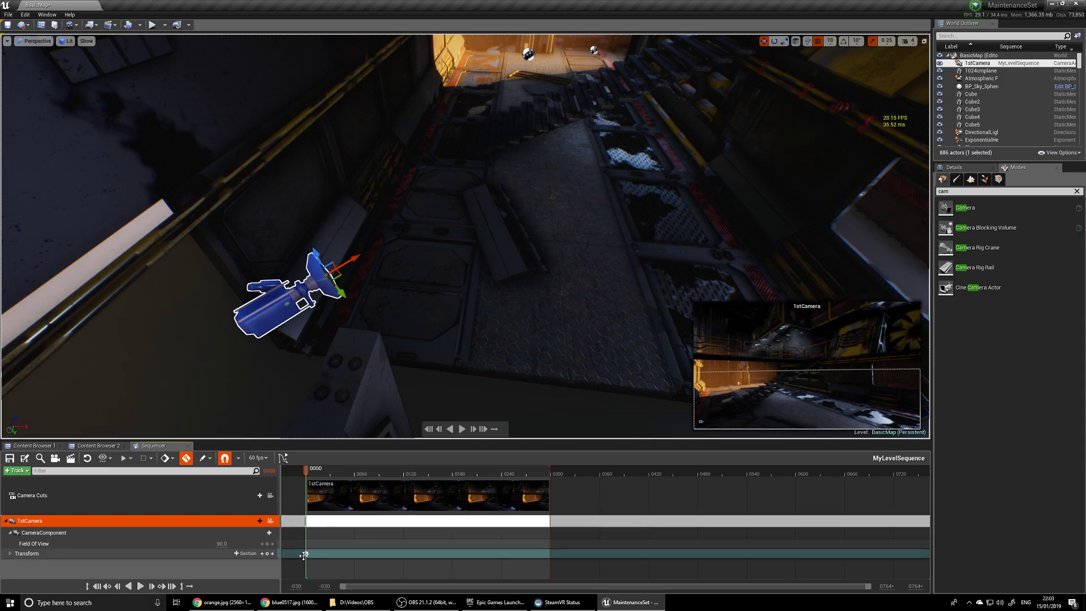
- At frame 300, move 1stCamera along the corridor to its orange-lit end
{"action": "left_click_drag", "start_coordinate": [306, 469], "coordinate": [551, 471]}
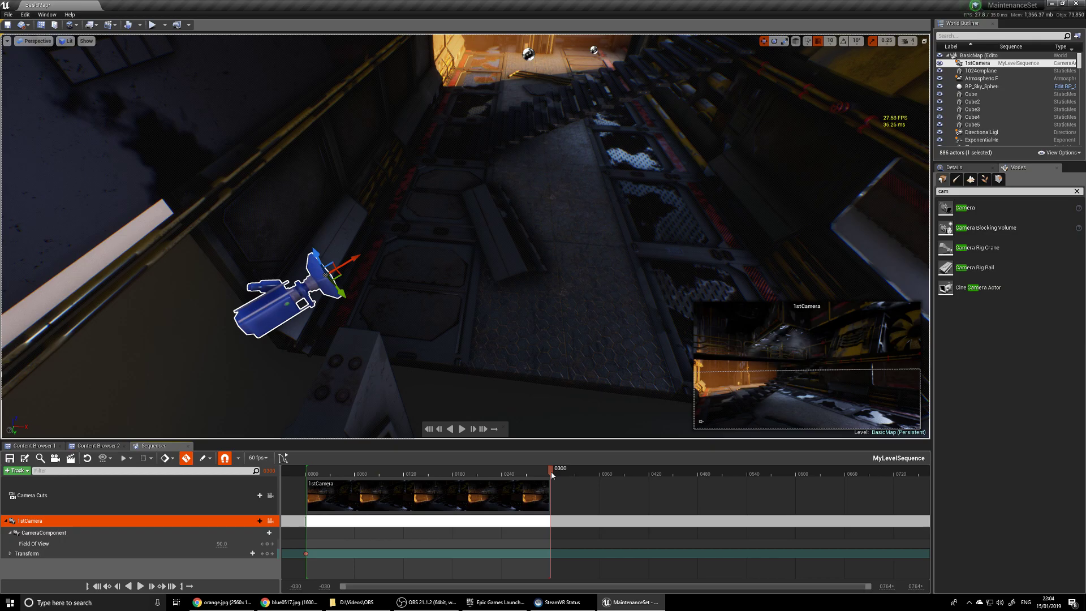
{"action": "right_click_drag", "start_coordinate": [408, 322], "coordinate": [277, 288]}
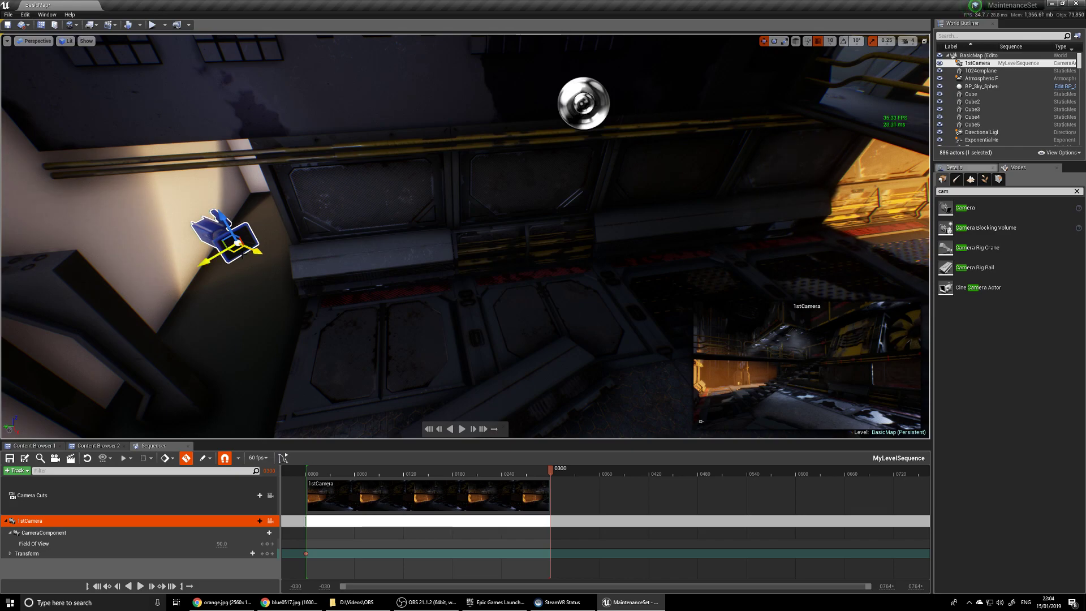
{"action": "right_click_drag", "start_coordinate": [557, 317], "coordinate": [619, 324]}
{"action": "right_click_drag", "start_coordinate": [489, 266], "coordinate": [450, 282]}
{"action": "left_click_drag", "start_coordinate": [126, 197], "coordinate": [919, 243]}
{"action": "right_click_drag", "start_coordinate": [674, 276], "coordinate": [714, 240]}
{"action": "right_click_drag", "start_coordinate": [431, 319], "coordinate": [611, 350]}
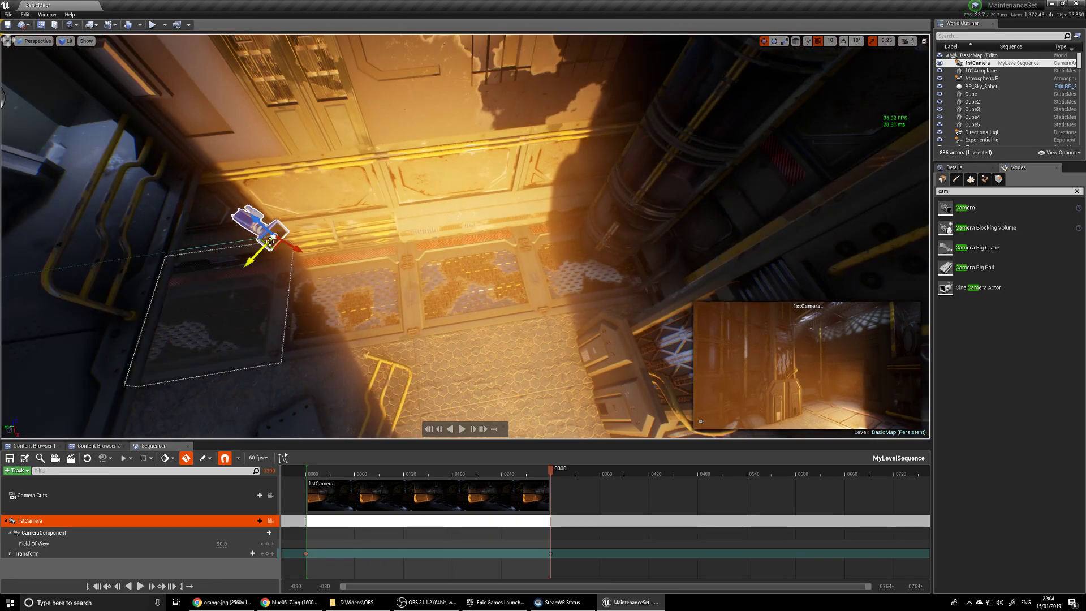
- Shift 1stCamera away from the side wall at frame 300 and rotate it to frame the orange-lit area
{"action": "left_click_drag", "start_coordinate": [272, 241], "coordinate": [355, 300]}
{"action": "key", "text": "e"}
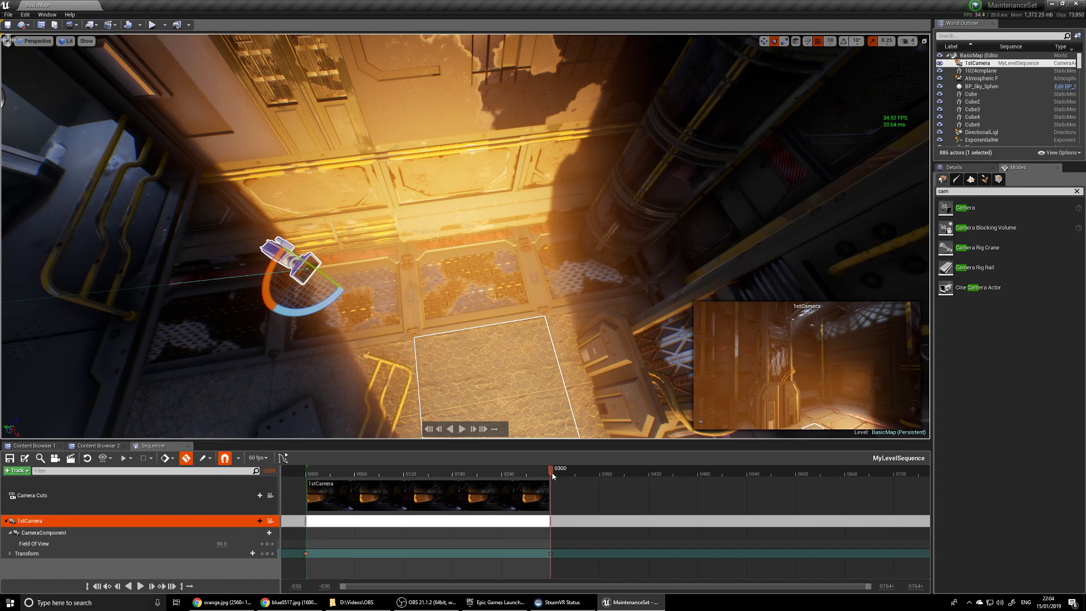
{"action": "left_click_drag", "start_coordinate": [304, 313], "coordinate": [268, 308]}
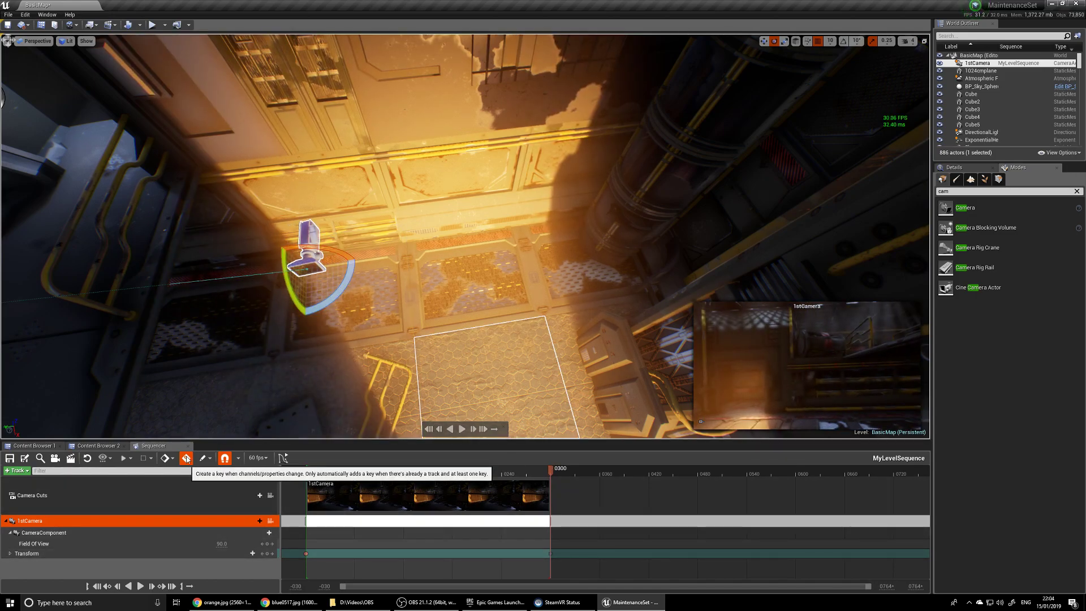
{"action": "left_click_drag", "start_coordinate": [305, 313], "coordinate": [340, 312]}
{"action": "mouse_move", "coordinate": [553, 474]}
{"action": "left_mouse_down"}
{"action": "mouse_move", "coordinate": [301, 482]}
{"action": "mouse_move", "coordinate": [503, 488]}
{"action": "mouse_move", "coordinate": [366, 487]}
{"action": "mouse_move", "coordinate": [553, 476]}
{"action": "left_mouse_up"}
- Scrub the sequence back to its start and review the animated path of 1stCamera through the corridor
{"action": "left_click_drag", "start_coordinate": [429, 476], "coordinate": [309, 484]}
{"action": "right_click_drag", "start_coordinate": [539, 306], "coordinate": [474, 235]}
{"action": "key", "text": "w"}
{"action": "key", "text": "w"}
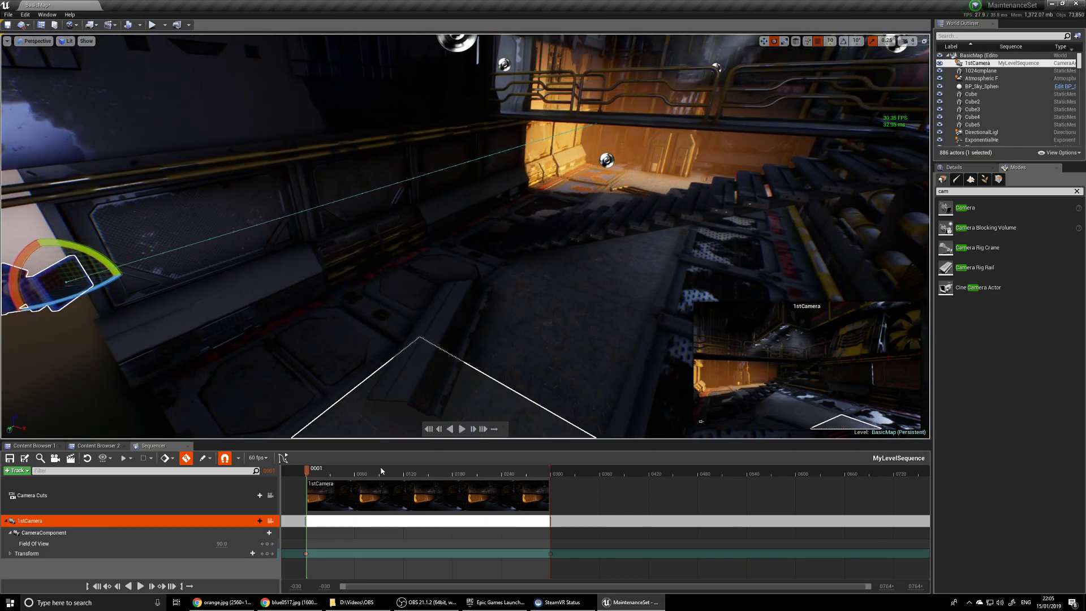
{"action": "mouse_move", "coordinate": [313, 475]}
{"action": "left_mouse_down"}
{"action": "mouse_move", "coordinate": [515, 474]}
{"action": "mouse_move", "coordinate": [293, 471]}
{"action": "left_mouse_up"}
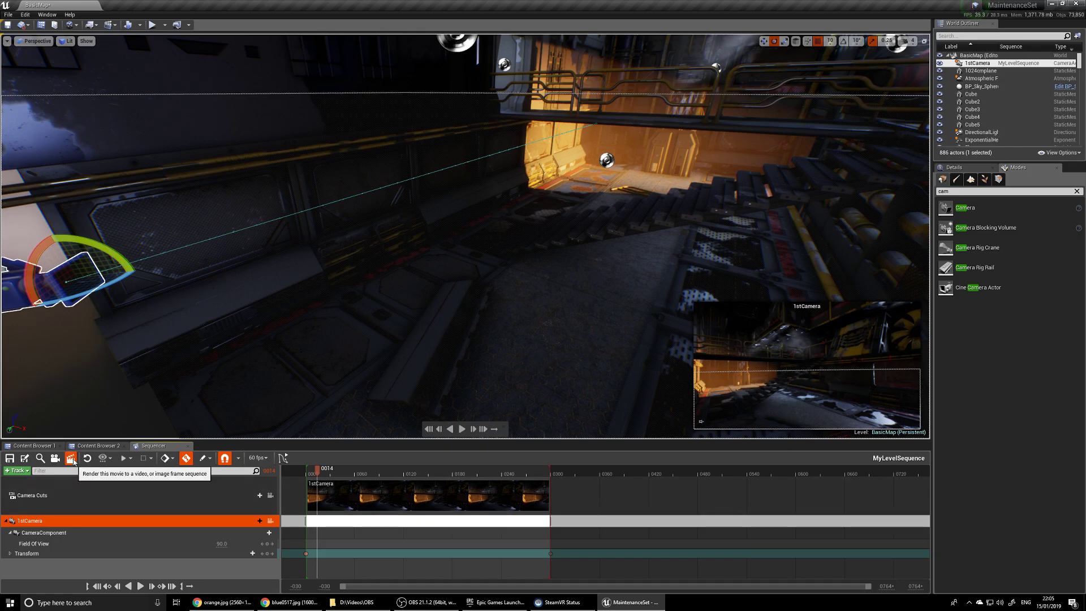
- Open the movie render settings and set the resolution to 640 x 360 and the compression quality to 75
{"action": "left_click", "coordinate": [71, 460]}
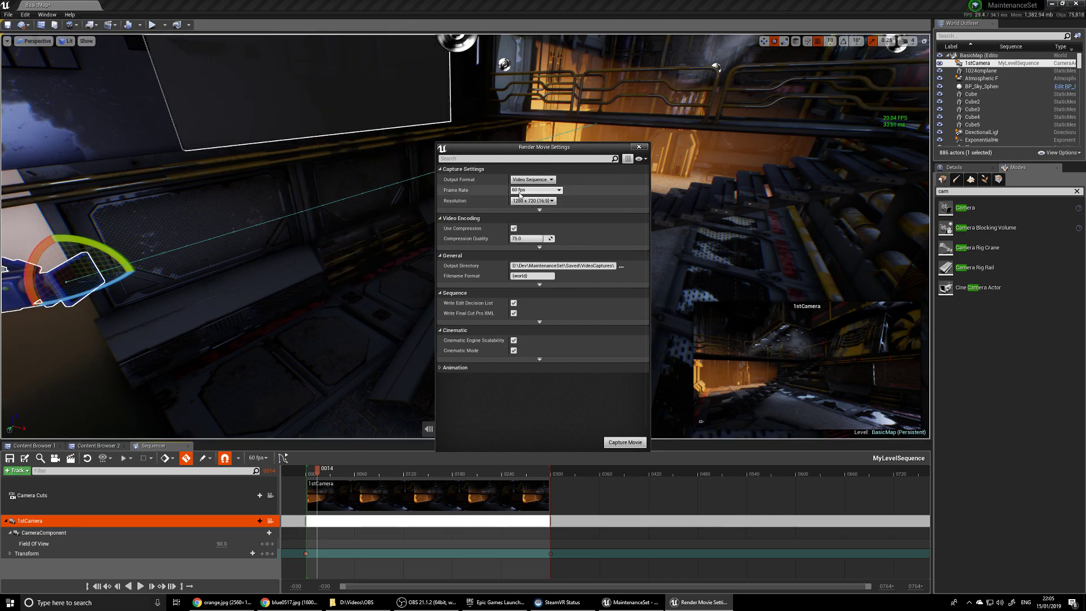
{"action": "left_click", "coordinate": [552, 202]}
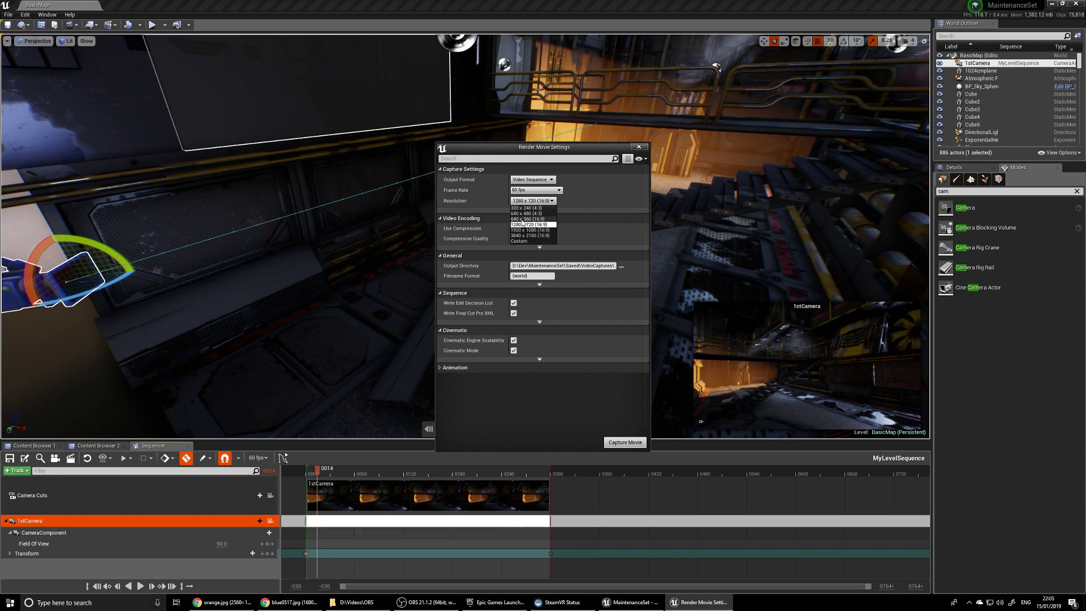
{"action": "left_click", "coordinate": [523, 219]}
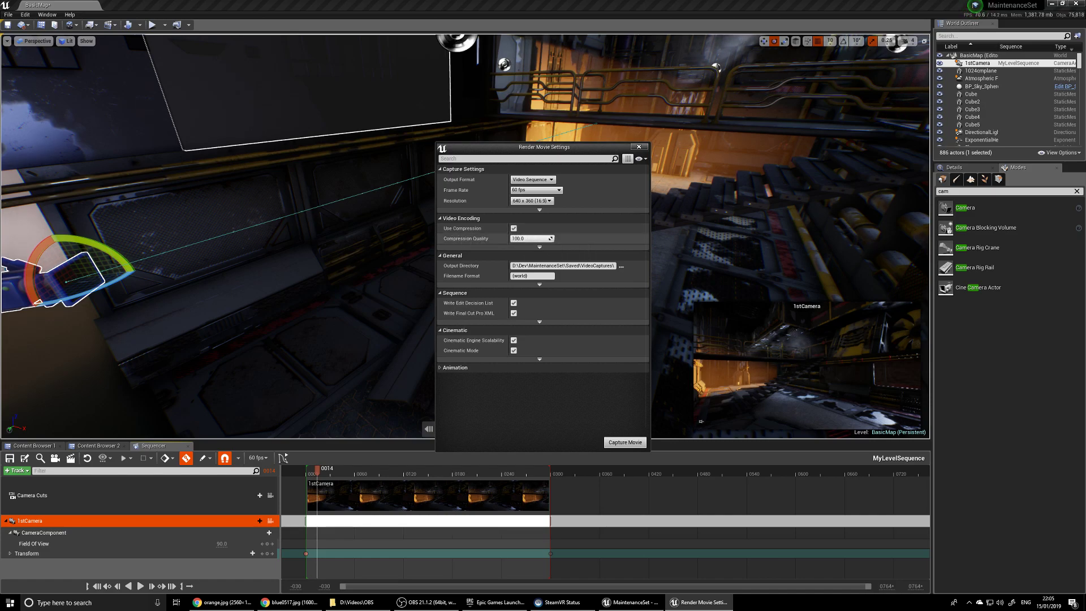
{"action": "left_click", "coordinate": [535, 239]}
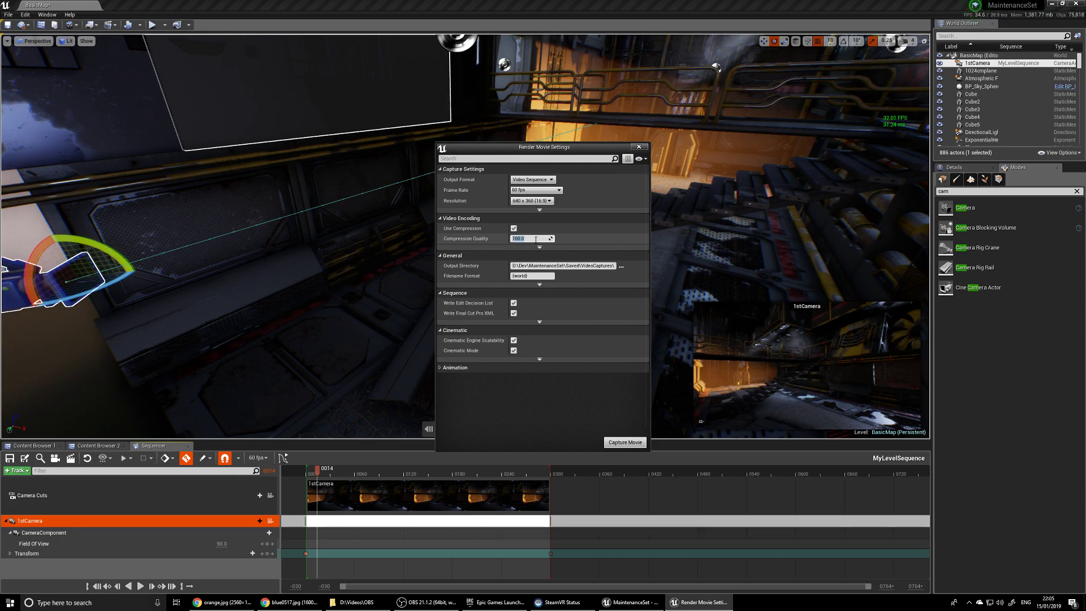
{"action": "type", "text": "7"}
{"action": "key", "text": "Return"}
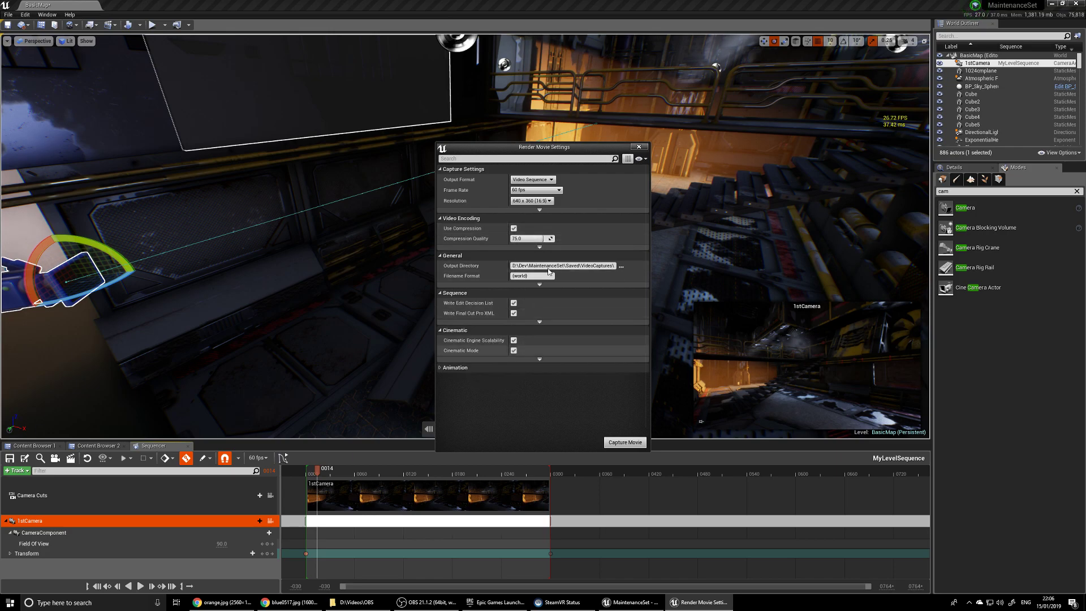
- Capture the movie, saving the modified level, built data and level sequence, and open the capture folder
{"action": "left_click", "coordinate": [620, 442]}
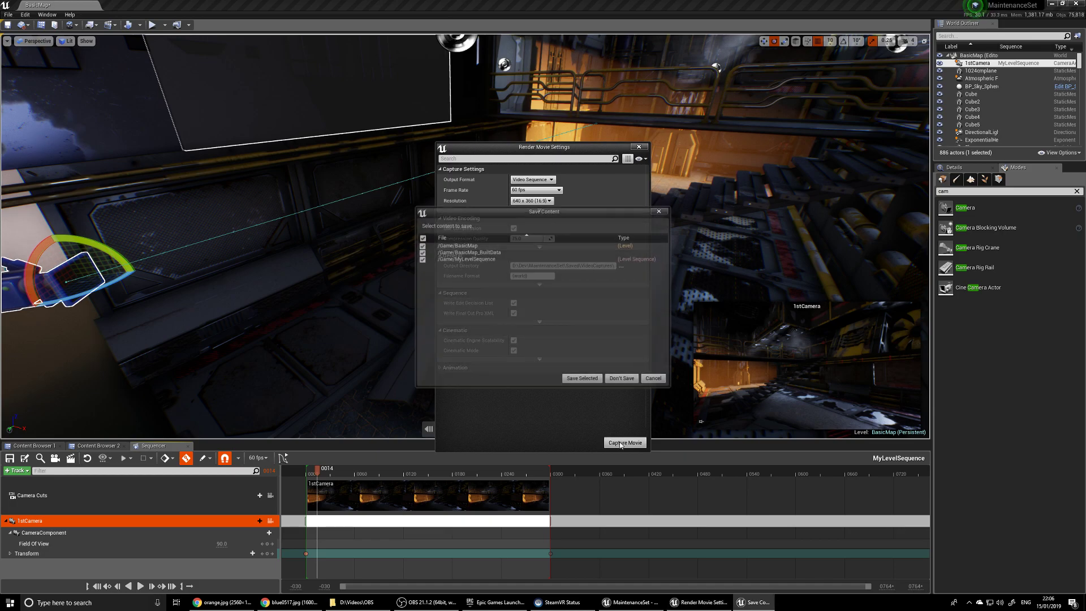
{"action": "left_click", "coordinate": [575, 379]}
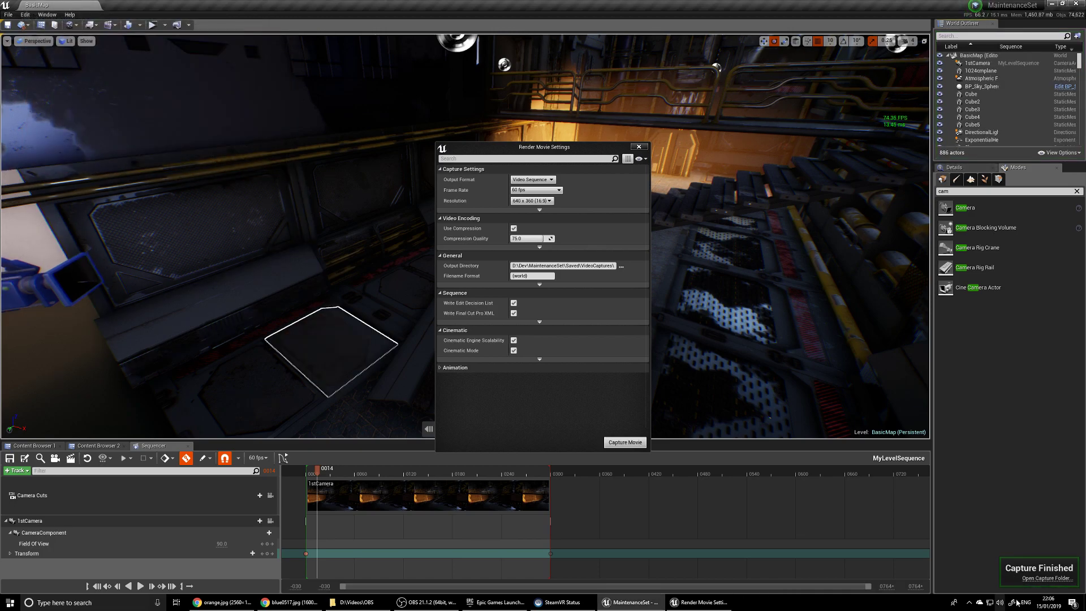
{"action": "left_click", "coordinate": [1041, 579]}
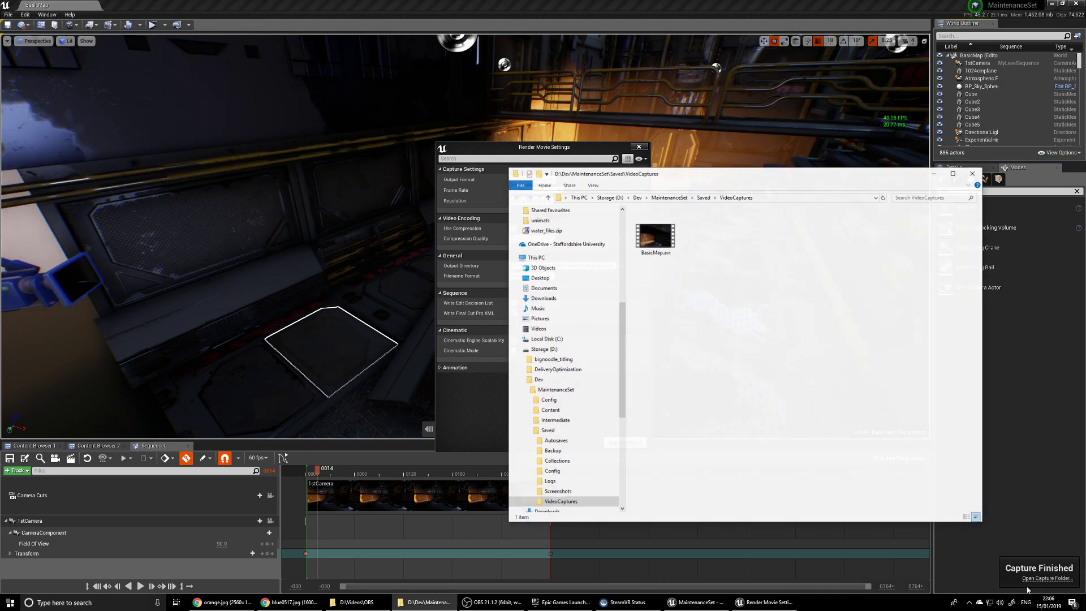
- Play the rendered BasicMap.avi twice to review it, and close the player, capture folder and render settings
{"action": "double_click", "coordinate": [653, 235]}
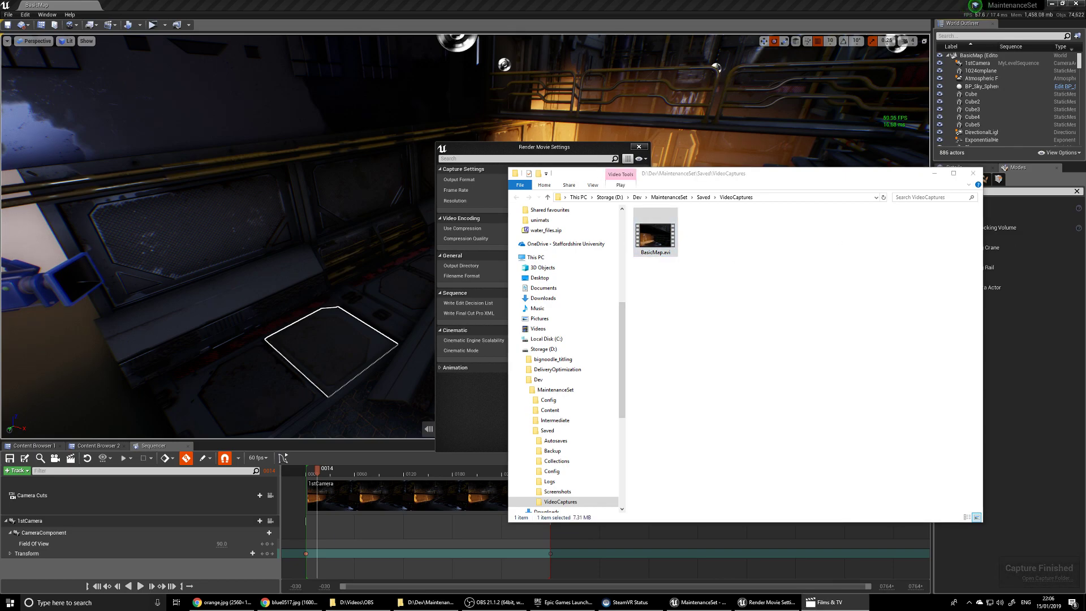
{"action": "left_click_drag", "start_coordinate": [683, 62], "coordinate": [291, 81]}
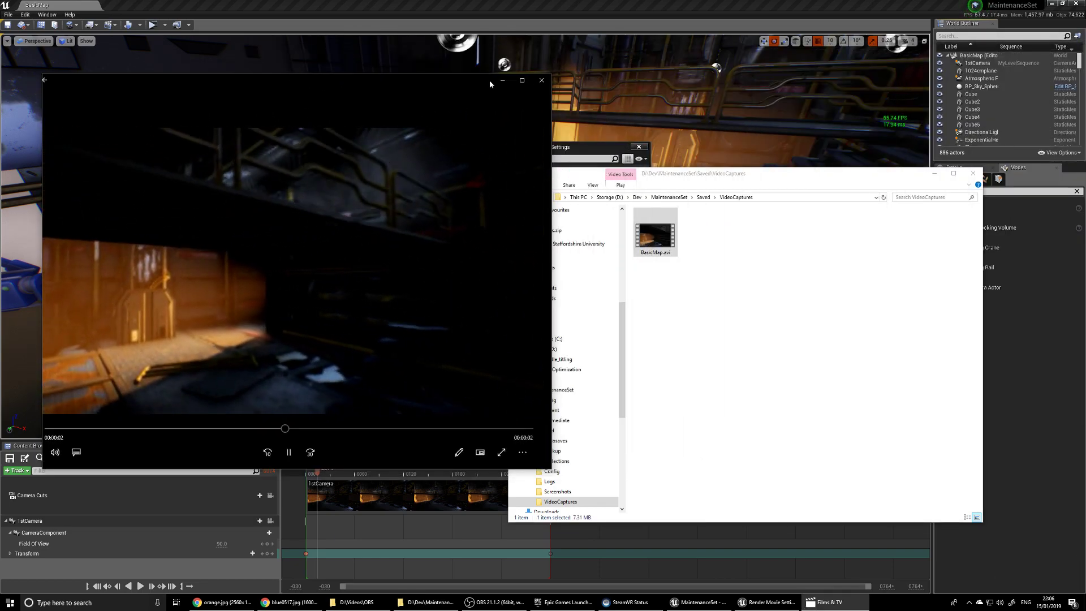
{"action": "left_click", "coordinate": [540, 82]}
{"action": "double_click", "coordinate": [662, 237]}
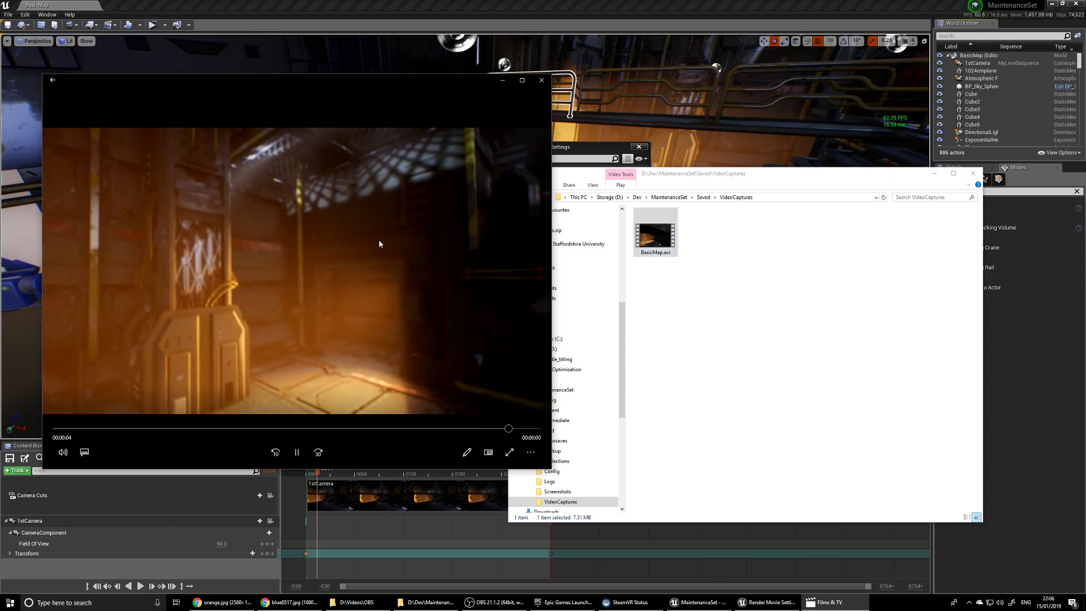
{"action": "left_click", "coordinate": [546, 83]}
{"action": "left_click", "coordinate": [970, 172]}
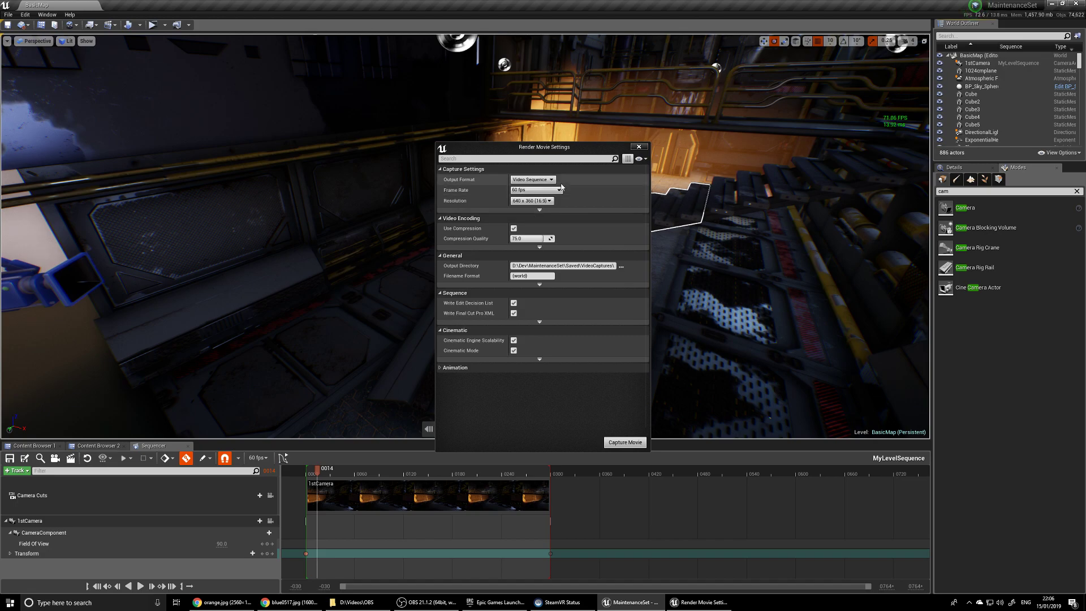
{"action": "left_click", "coordinate": [639, 146]}
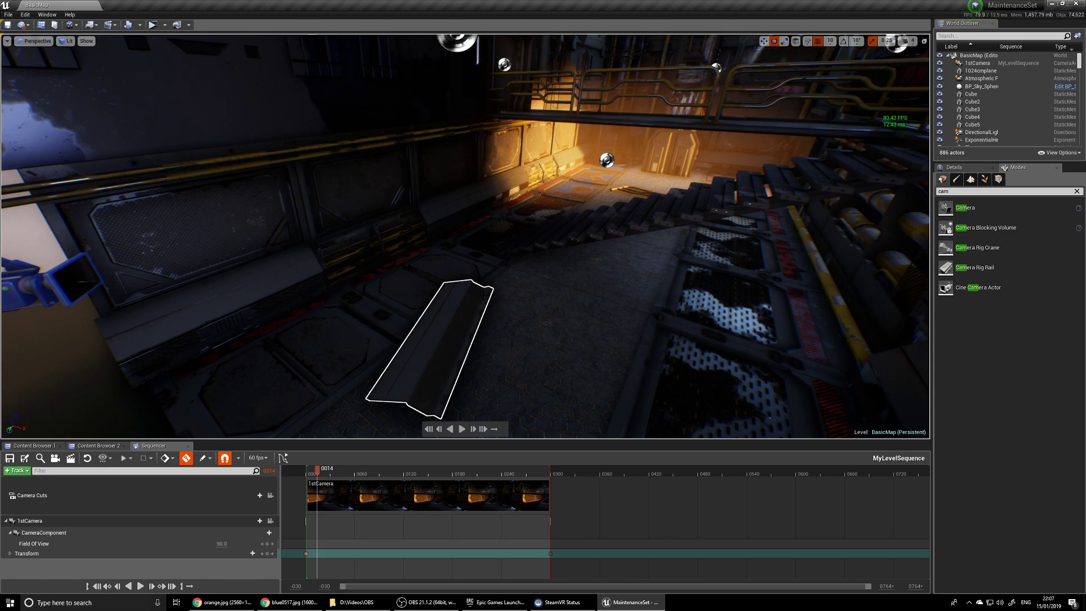
- Select 1stCamera in the level and scrub the sequence to the end of its shot near frame 300
{"action": "right_click_drag", "start_coordinate": [534, 322], "coordinate": [458, 322]}
{"action": "key", "text": "w"}
{"action": "key", "text": "s"}
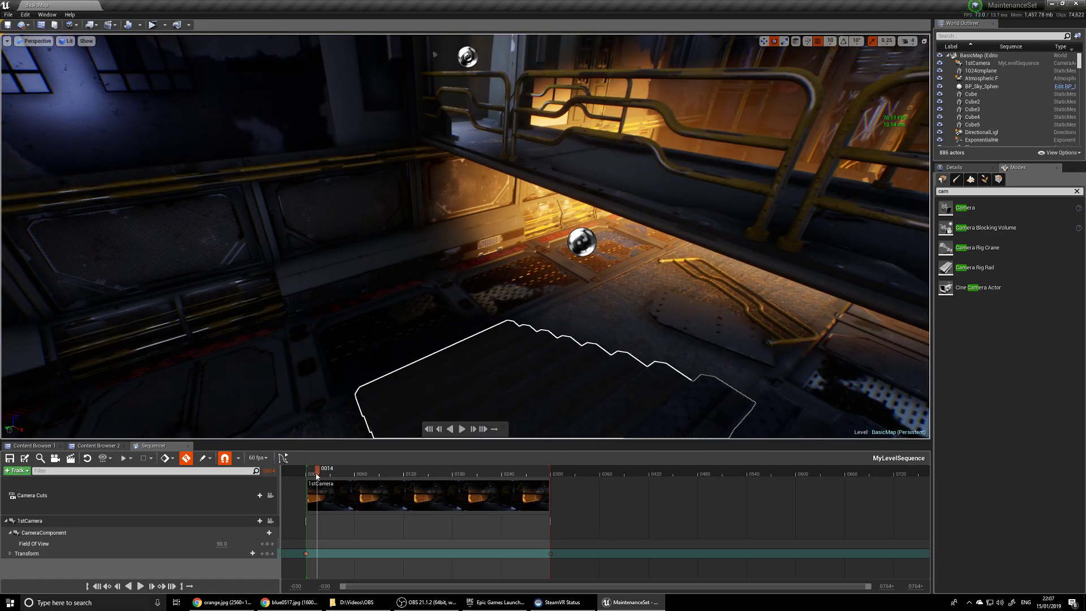
{"action": "right_click_drag", "start_coordinate": [443, 400], "coordinate": [383, 347]}
{"action": "left_click", "coordinate": [359, 284]}
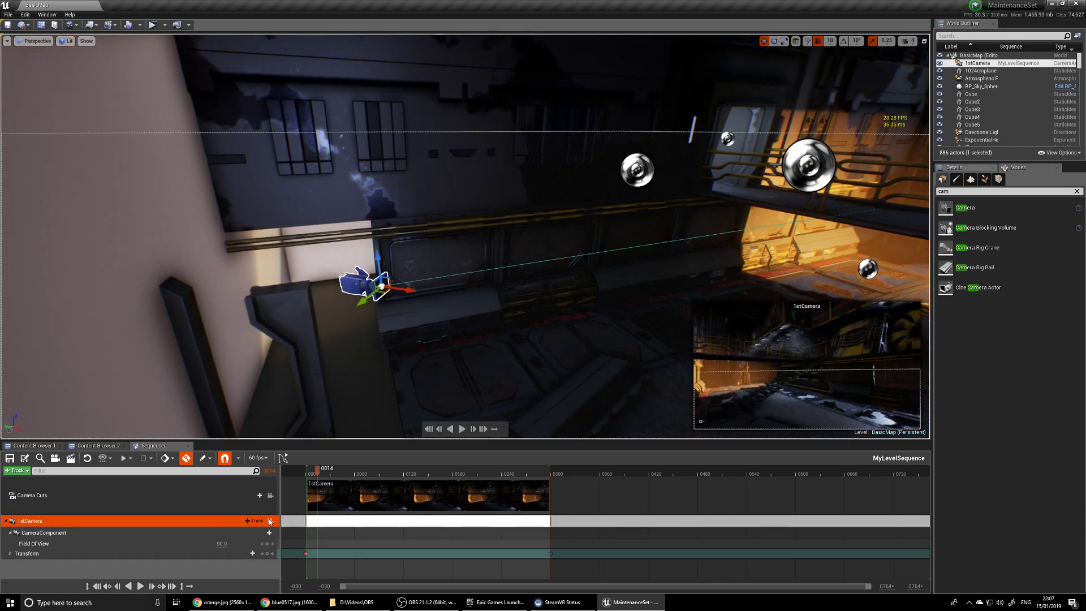
{"action": "left_click_drag", "start_coordinate": [317, 474], "coordinate": [551, 482]}
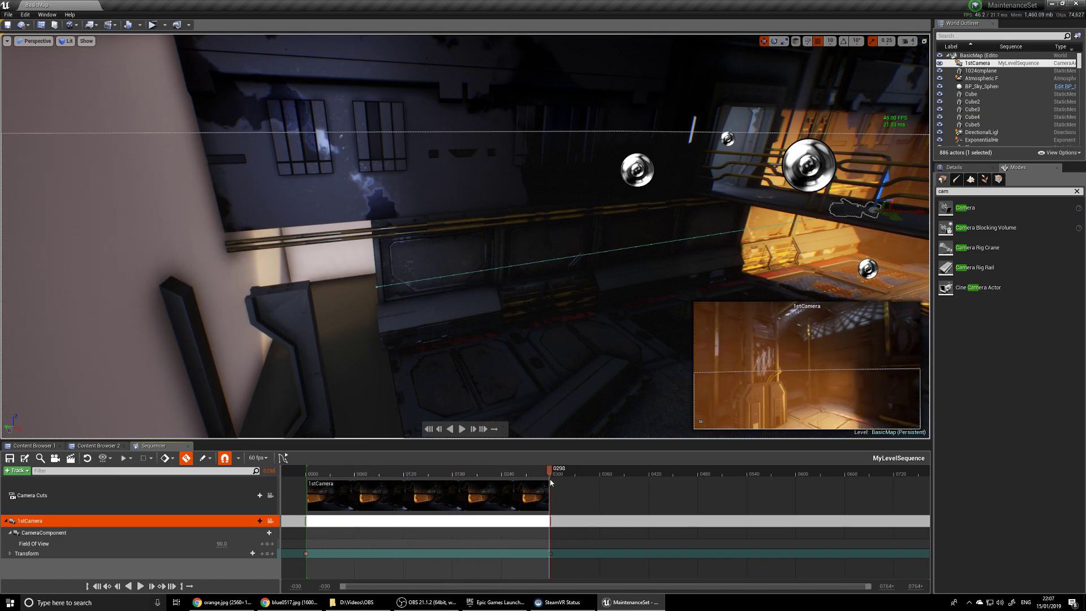
- Place a new Camera actor on the corridor floor in front of the stairs
{"action": "right_click_drag", "start_coordinate": [550, 297], "coordinate": [650, 280]}
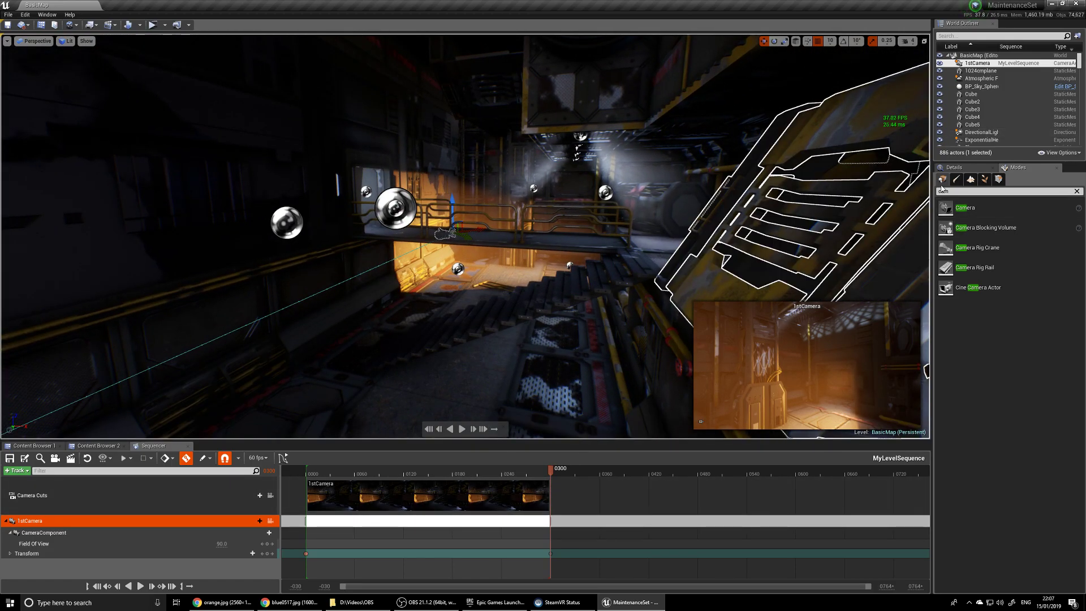
{"action": "left_click_drag", "start_coordinate": [474, 428], "coordinate": [472, 419]}
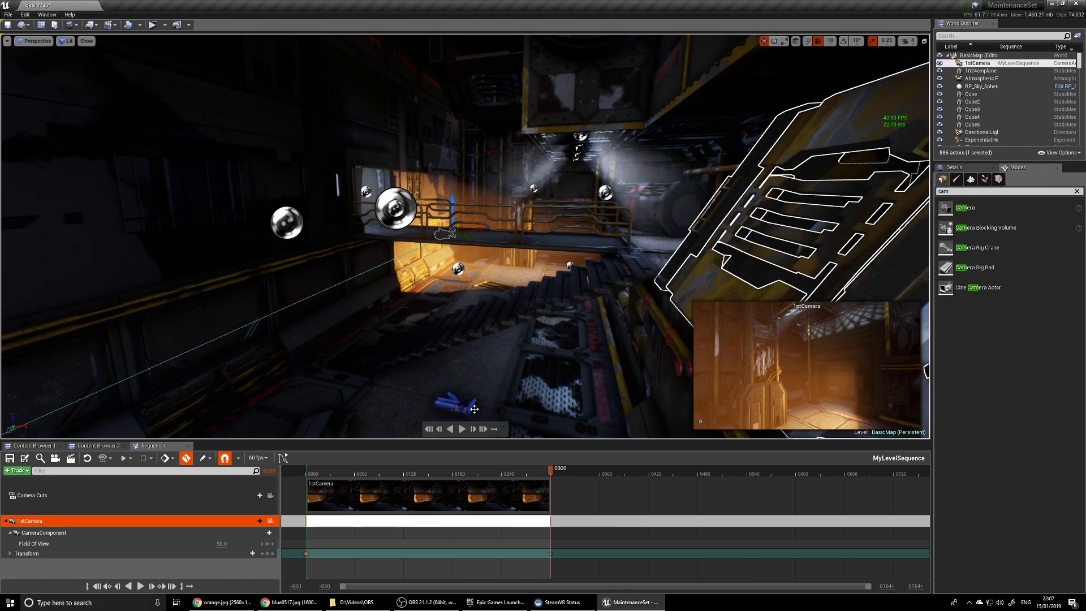
{"action": "left_click", "coordinate": [984, 98]}
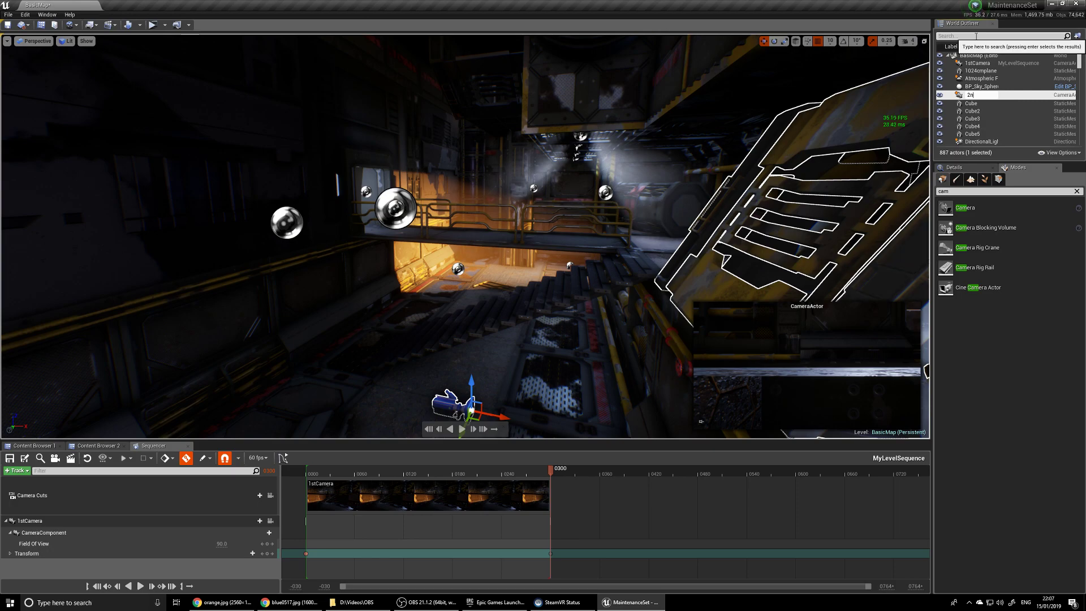
{"action": "type", "text": "2ndCamera"}
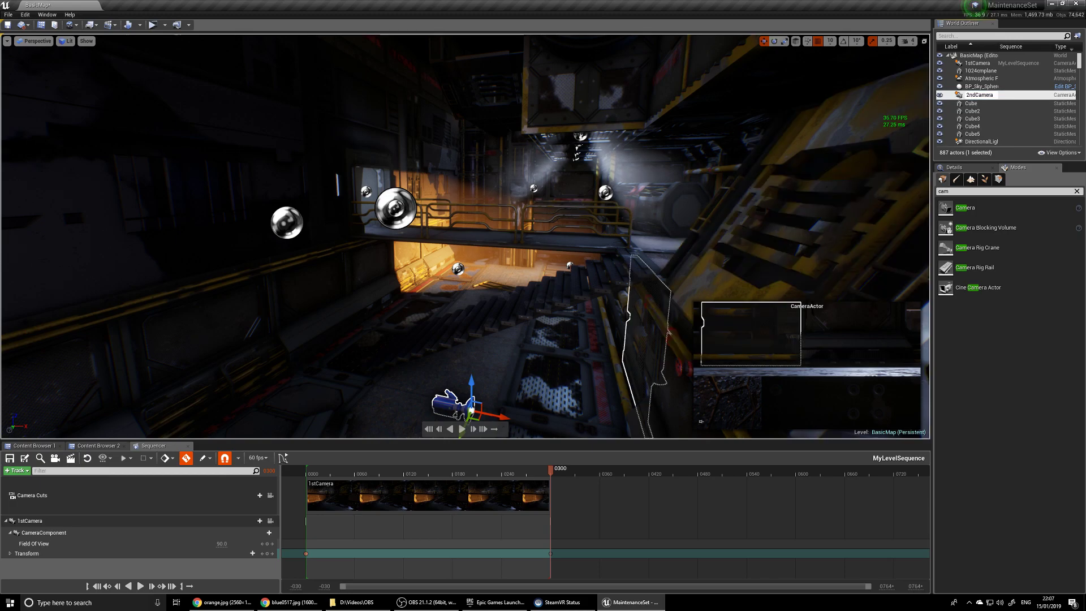
{"action": "key", "text": "Escape"}
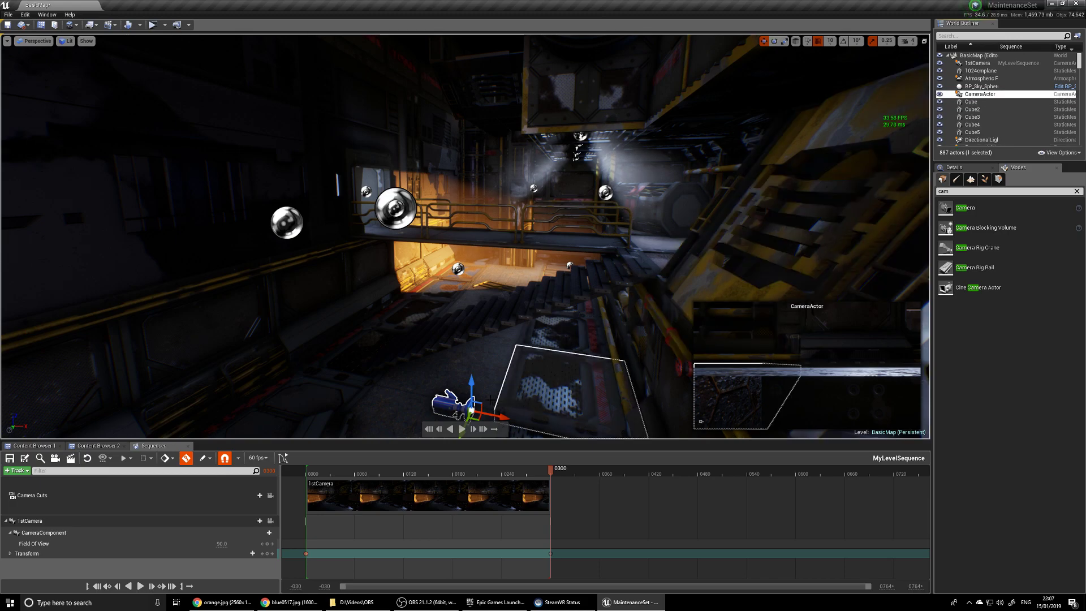
- Reposition the new camera low beside the corridor's side wall, facing across the stairs, at about Y -1670, Z 100
{"action": "left_click_drag", "start_coordinate": [472, 392], "coordinate": [509, 187]}
{"action": "key", "text": "w"}
{"action": "right_click_drag", "start_coordinate": [529, 225], "coordinate": [499, 230]}
{"action": "key", "text": "s"}
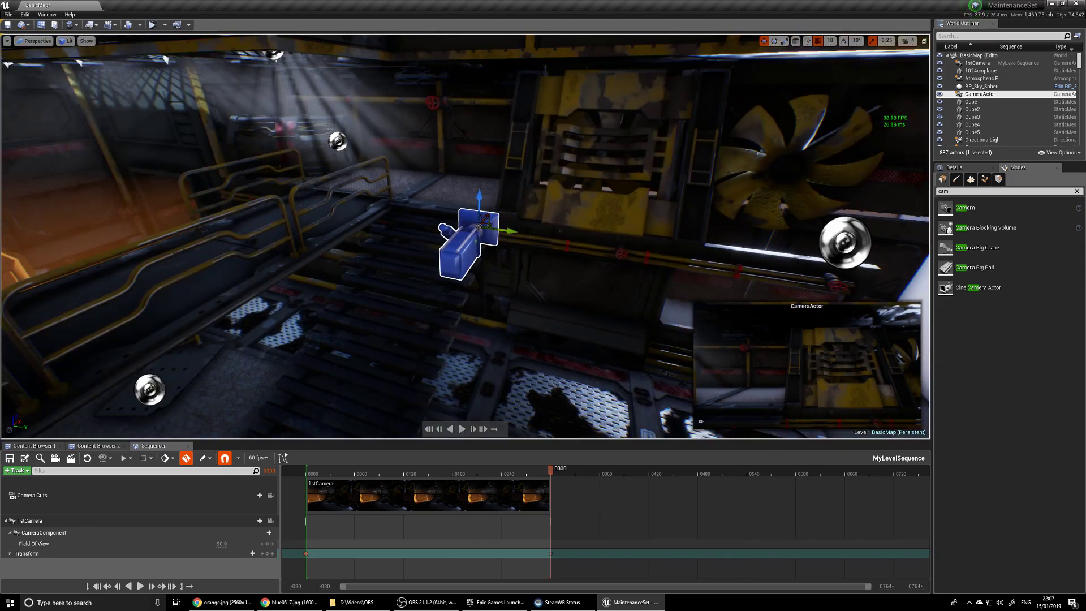
{"action": "left_click_drag", "start_coordinate": [499, 229], "coordinate": [331, 247]}
{"action": "key", "text": "d"}
{"action": "right_click_drag", "start_coordinate": [384, 263], "coordinate": [243, 285]}
{"action": "key", "text": "w"}
{"action": "mouse_move", "coordinate": [339, 277]}
{"action": "right_mouse_down"}
{"action": "mouse_move", "coordinate": [351, 263]}
{"action": "mouse_move", "coordinate": [342, 277]}
{"action": "right_mouse_up"}
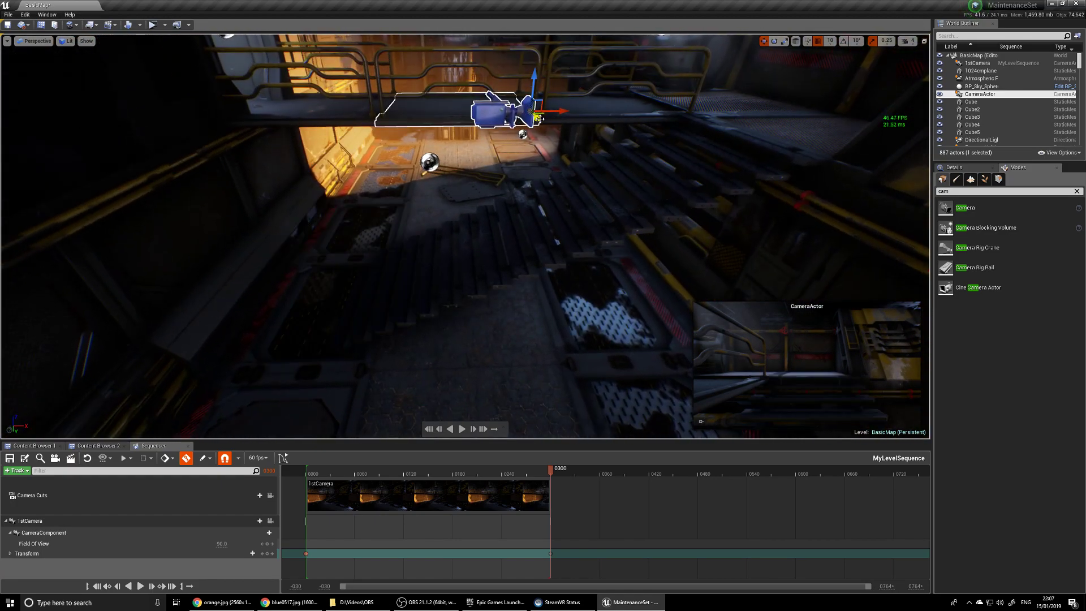
{"action": "left_click_drag", "start_coordinate": [542, 101], "coordinate": [316, 268]}
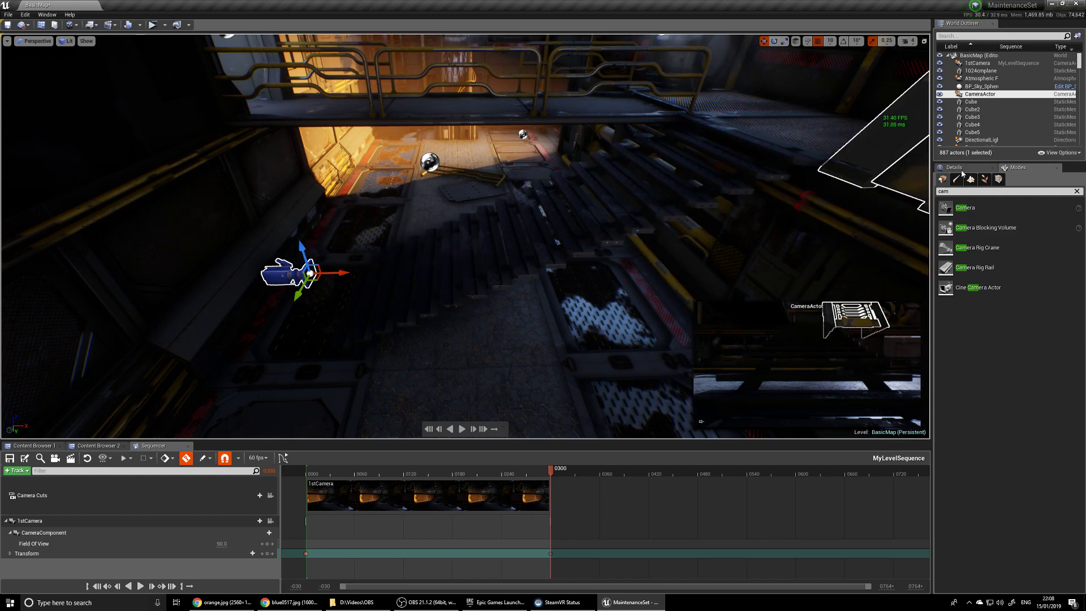
- Set the new camera's field of view to 75 degrees
{"action": "left_click", "coordinate": [960, 169]}
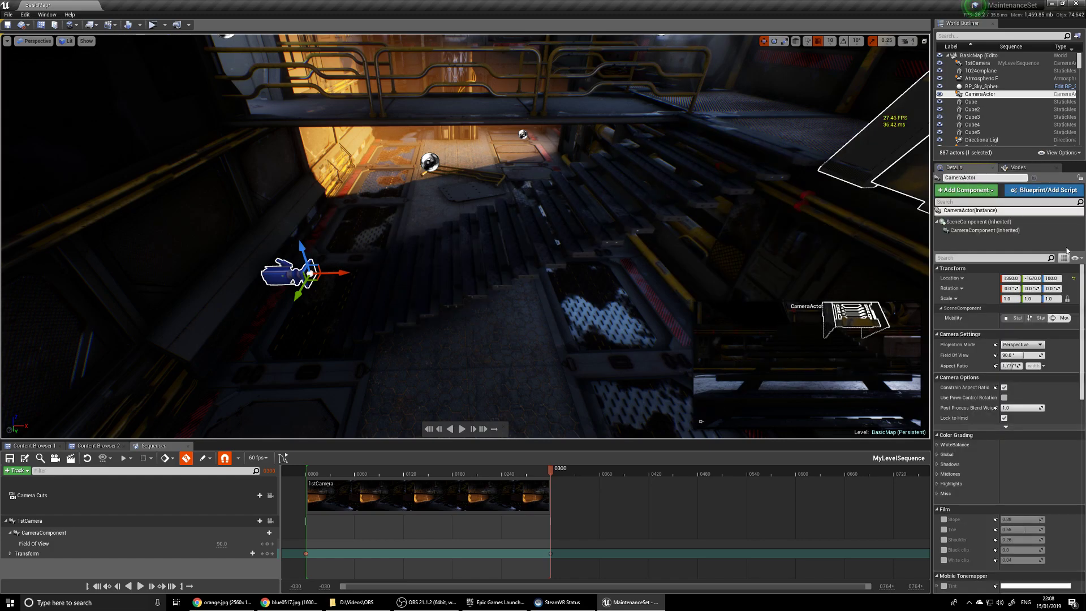
{"action": "left_click", "coordinate": [1018, 356]}
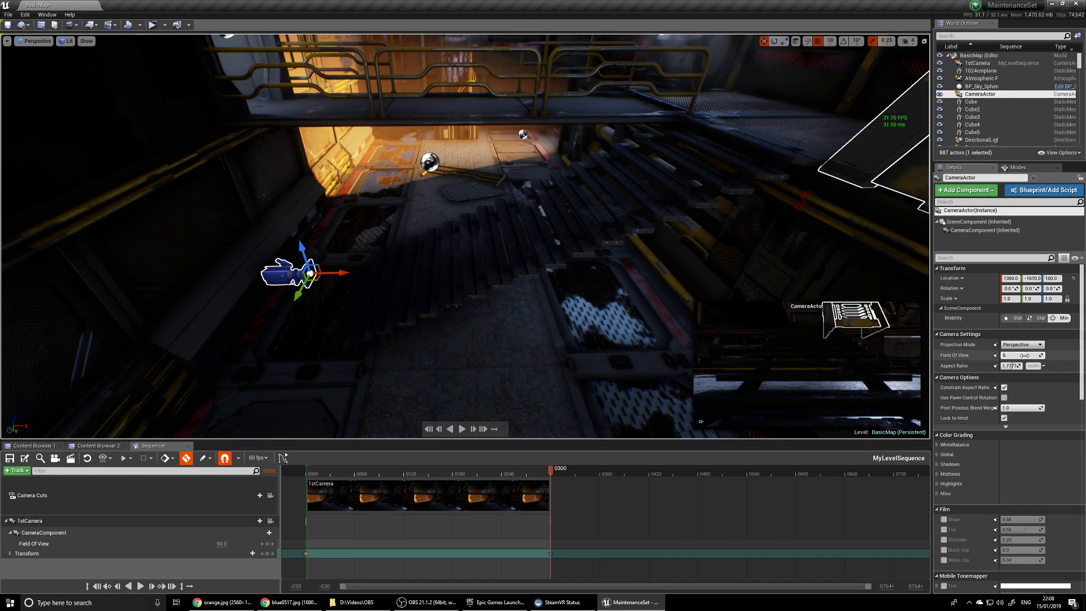
{"action": "key", "text": "Return"}
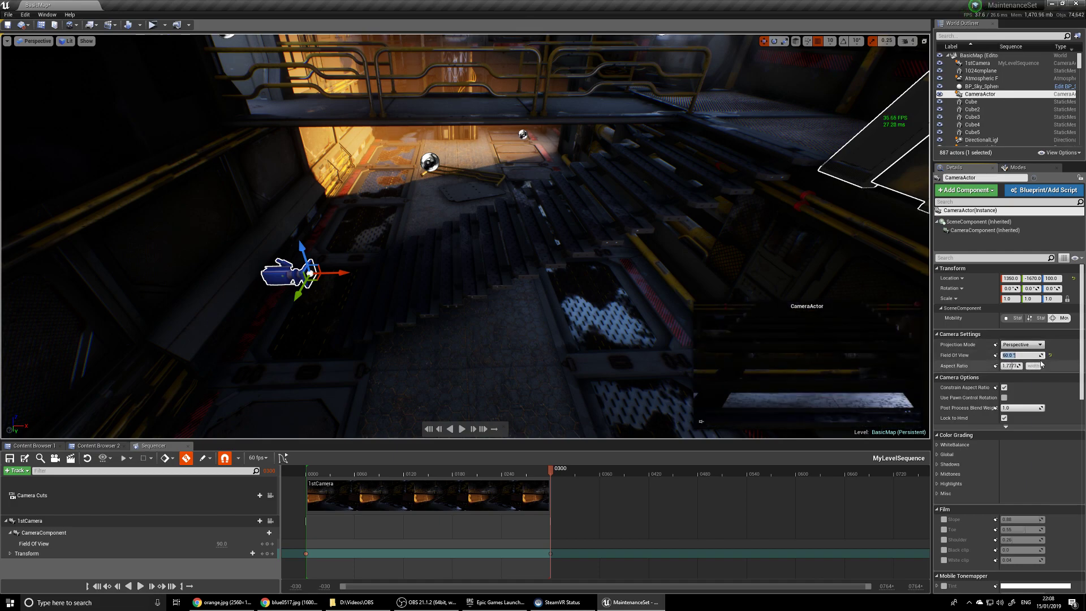
{"action": "mouse_move", "coordinate": [1039, 356]}
{"action": "left_mouse_down"}
{"action": "mouse_move", "coordinate": [1074, 356]}
{"action": "mouse_move", "coordinate": [1046, 356]}
{"action": "left_mouse_up"}
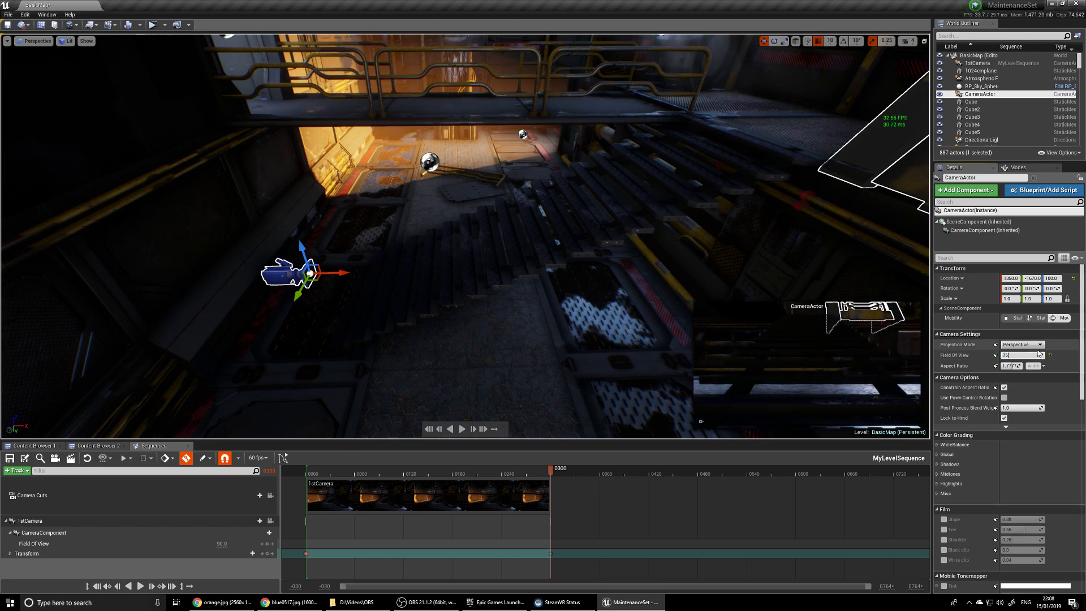
{"action": "key", "text": "Return"}
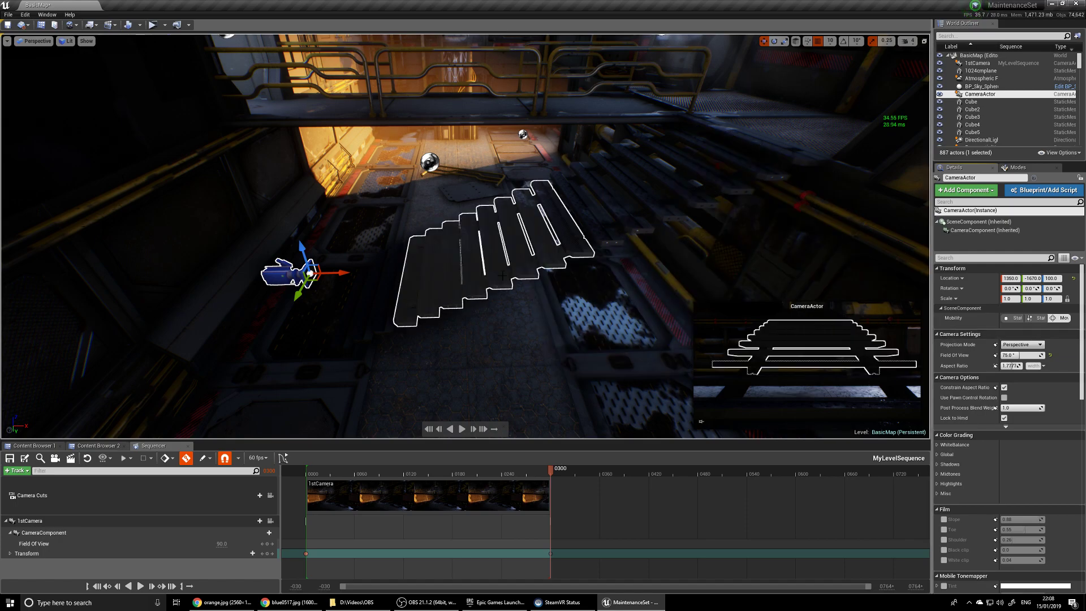
{"action": "mouse_move", "coordinate": [436, 277]}
{"action": "right_mouse_down"}
{"action": "mouse_move", "coordinate": [414, 262]}
{"action": "mouse_move", "coordinate": [450, 264]}
{"action": "right_mouse_up"}
{"action": "key", "text": "a"}
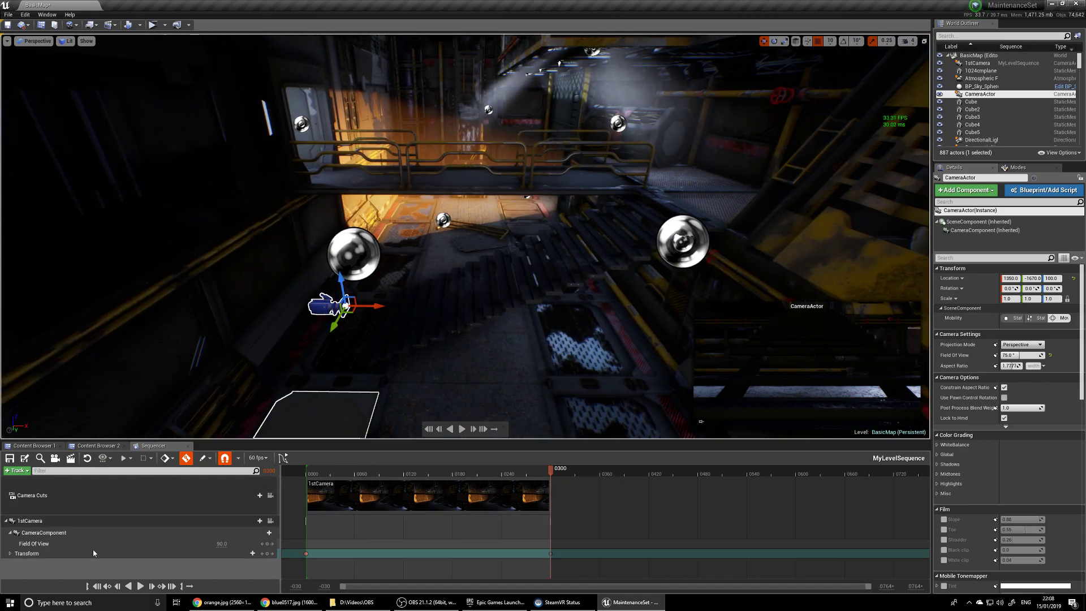
{"action": "left_click", "coordinate": [20, 471]}
{"action": "mouse_move", "coordinate": [111, 480]}
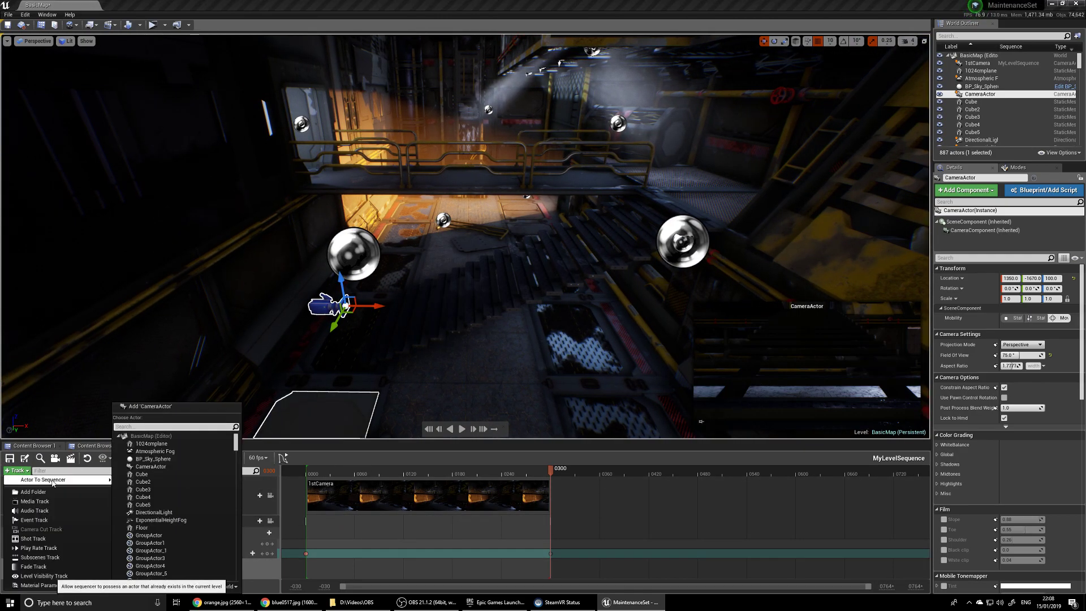
{"action": "type", "text": "2"}
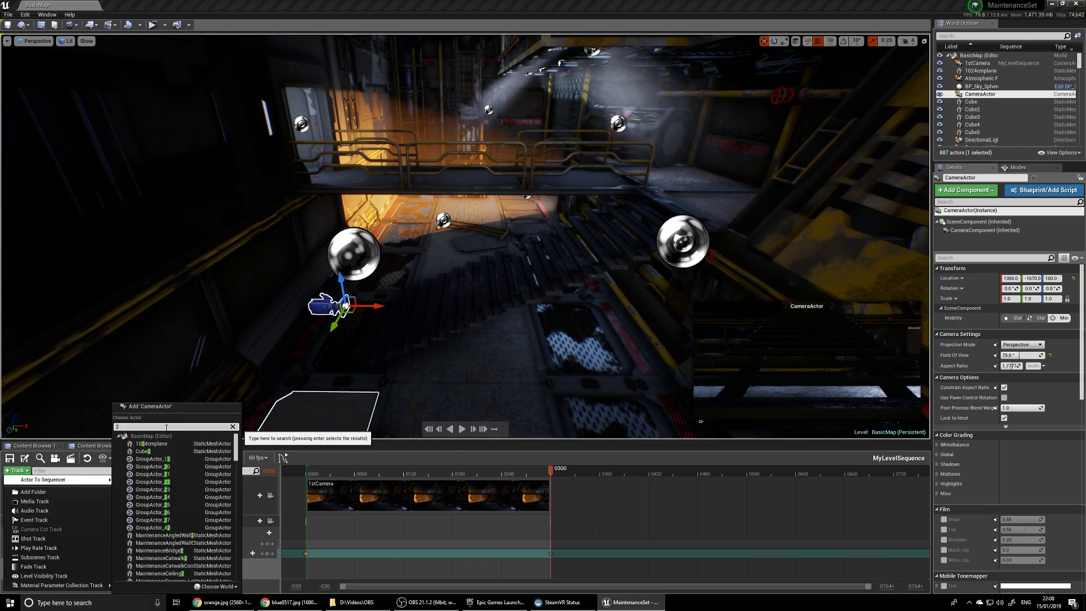
{"action": "type", "text": "nd"}
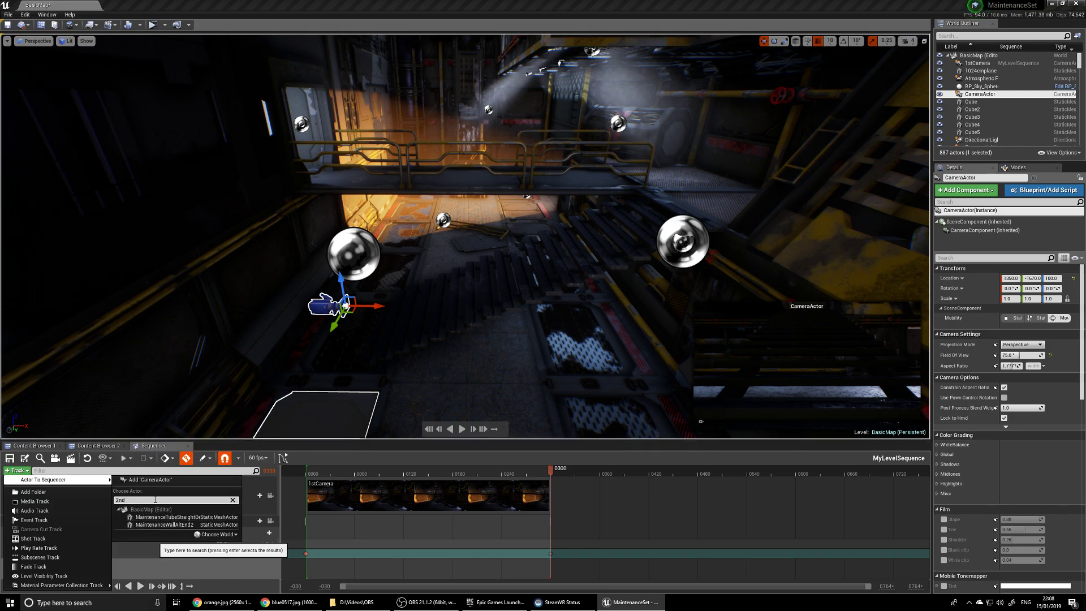
- Rename the new camera actor to 2ndcamera
{"action": "left_click", "coordinate": [985, 94]}
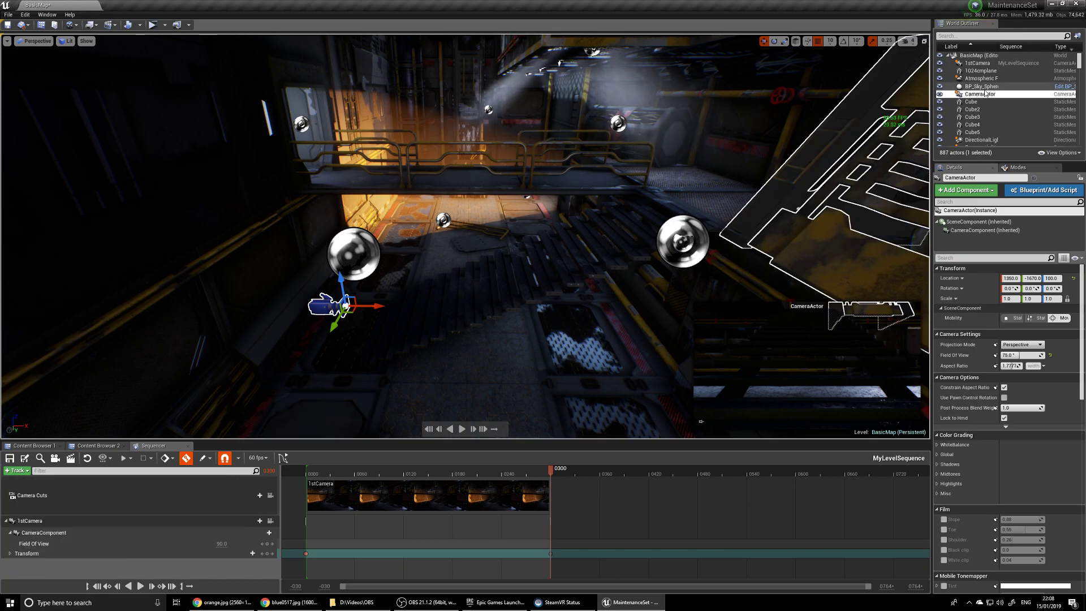
{"action": "left_click", "coordinate": [985, 94]}
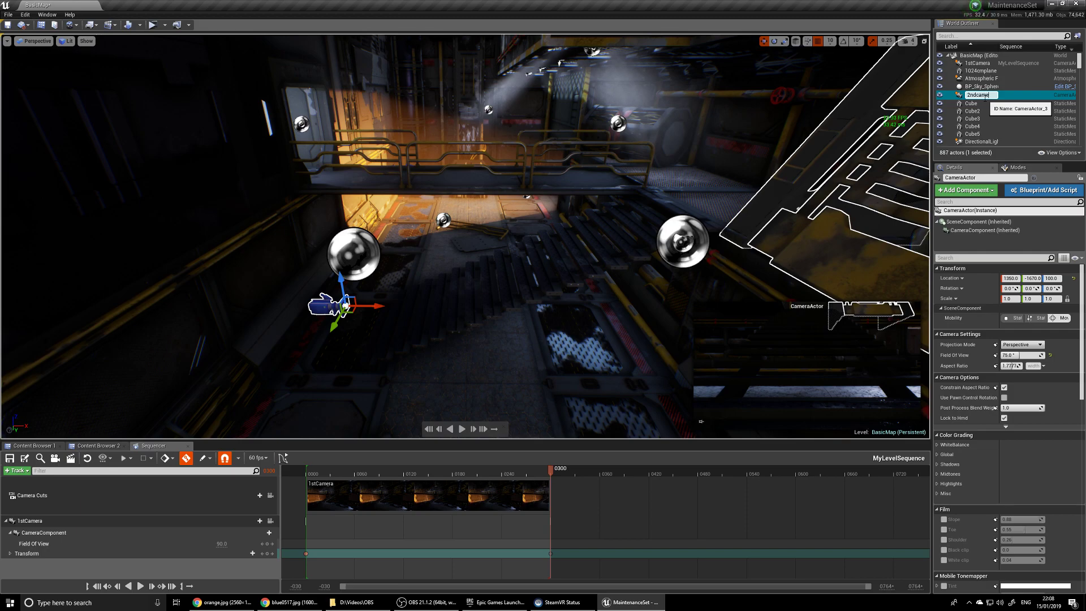
{"action": "type", "text": "2ndcamera"}
{"action": "key", "text": "Return"}
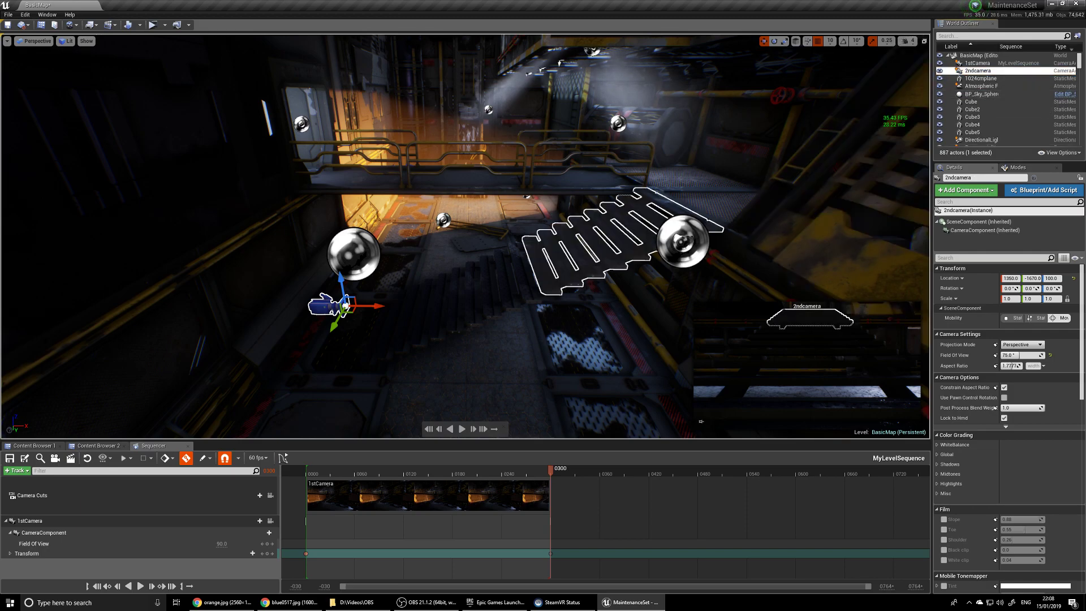
- Add 2ndcamera to the level sequence and enlarge the sequencer area to show all its tracks
{"action": "left_click", "coordinate": [20, 472]}
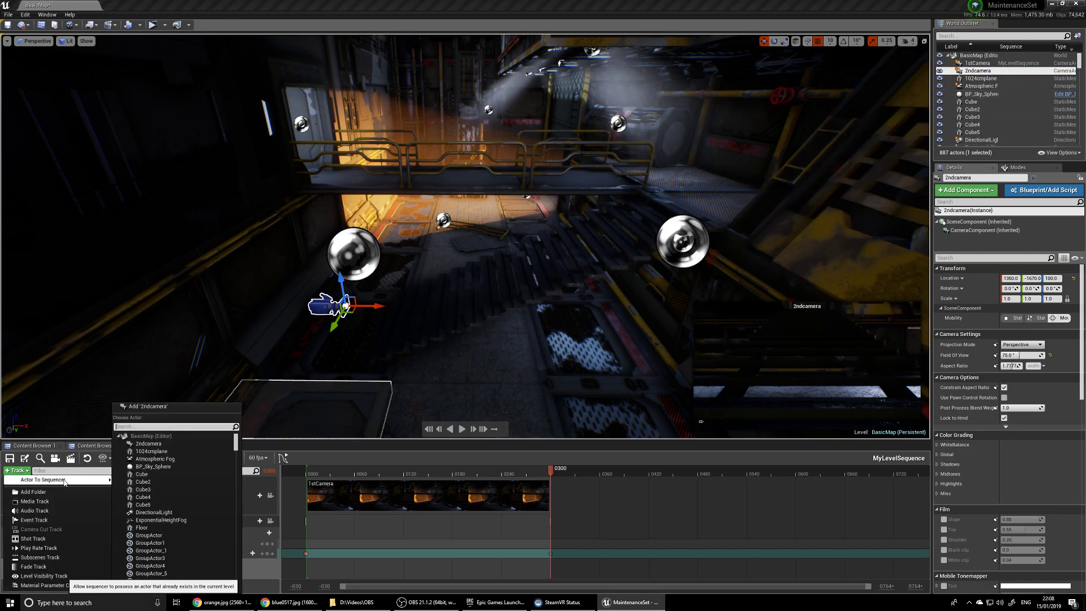
{"action": "left_click", "coordinate": [173, 446]}
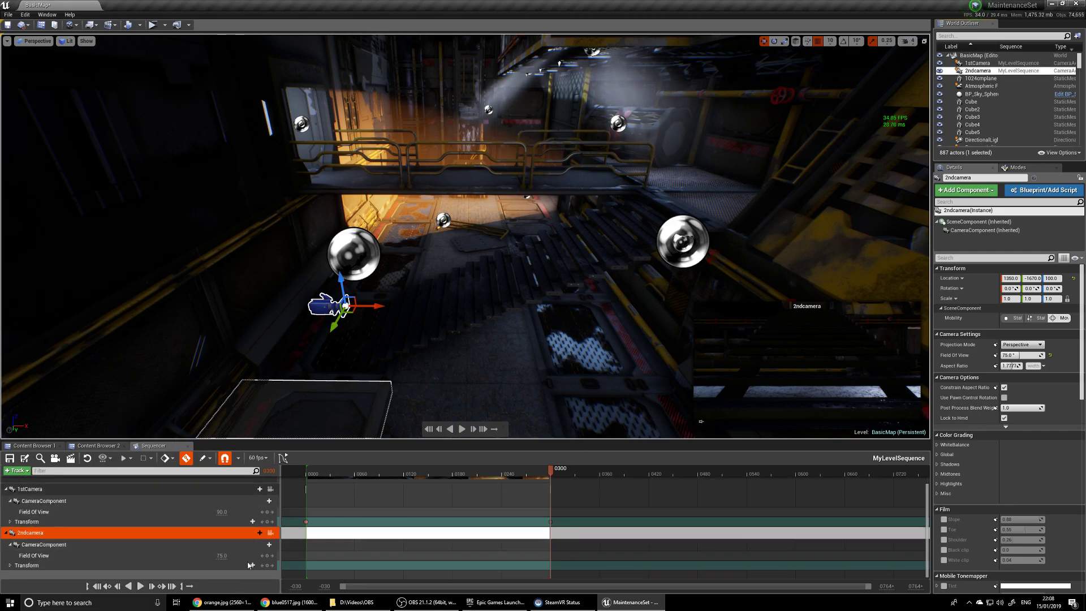
{"action": "scroll", "coordinate": [373, 533], "scroll_direction": "up", "scroll_amount": 2}
{"action": "left_click_drag", "start_coordinate": [447, 441], "coordinate": [446, 343]}
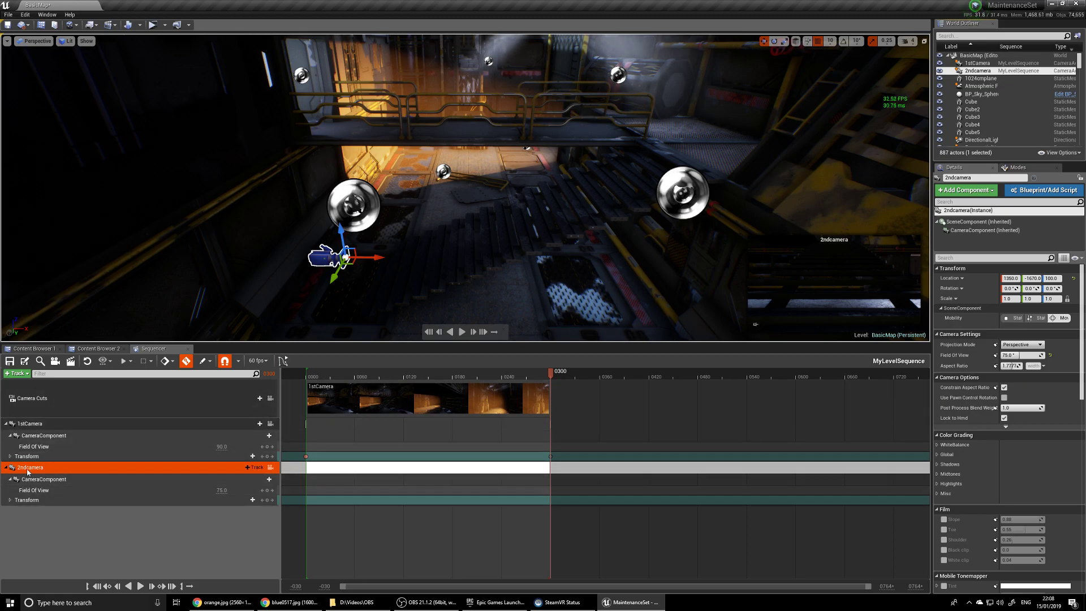
- Collapse the 1stCamera tracks and add a transform keyframe for 2ndcamera at frame 300
{"action": "left_click", "coordinate": [6, 423]}
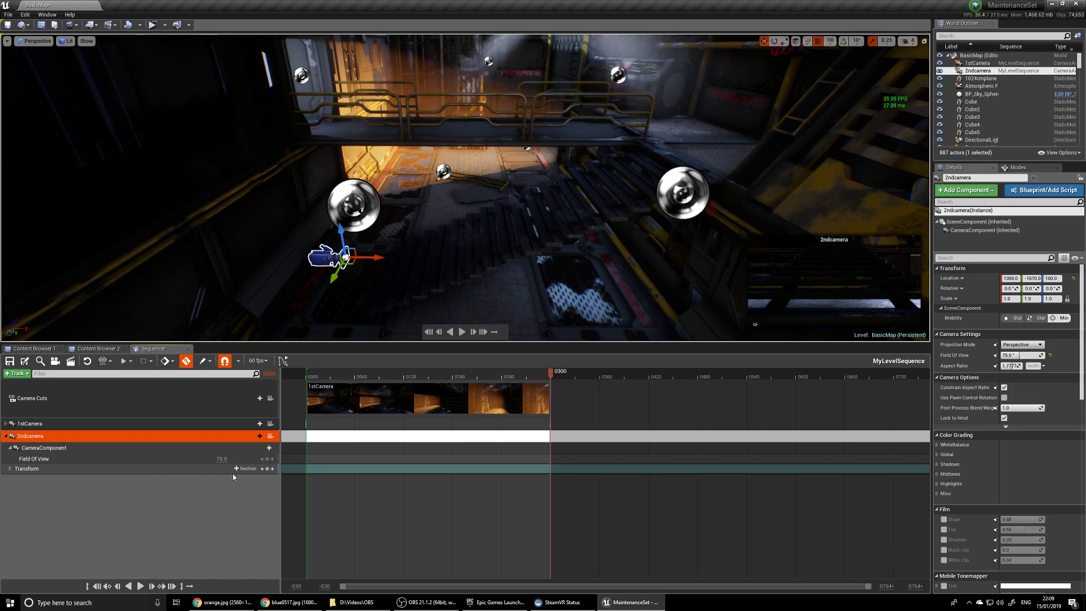
{"action": "left_click", "coordinate": [268, 469]}
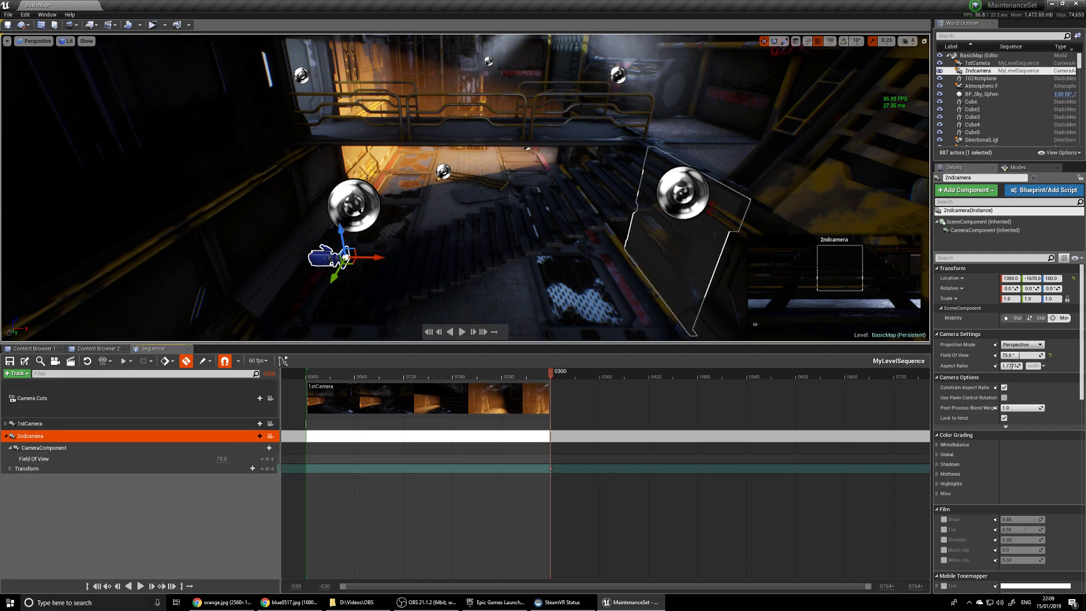
- Try moving 2ndcamera up to the walkway at frame 300 and undo the move
{"action": "left_click_drag", "start_coordinate": [353, 251], "coordinate": [680, 119]}
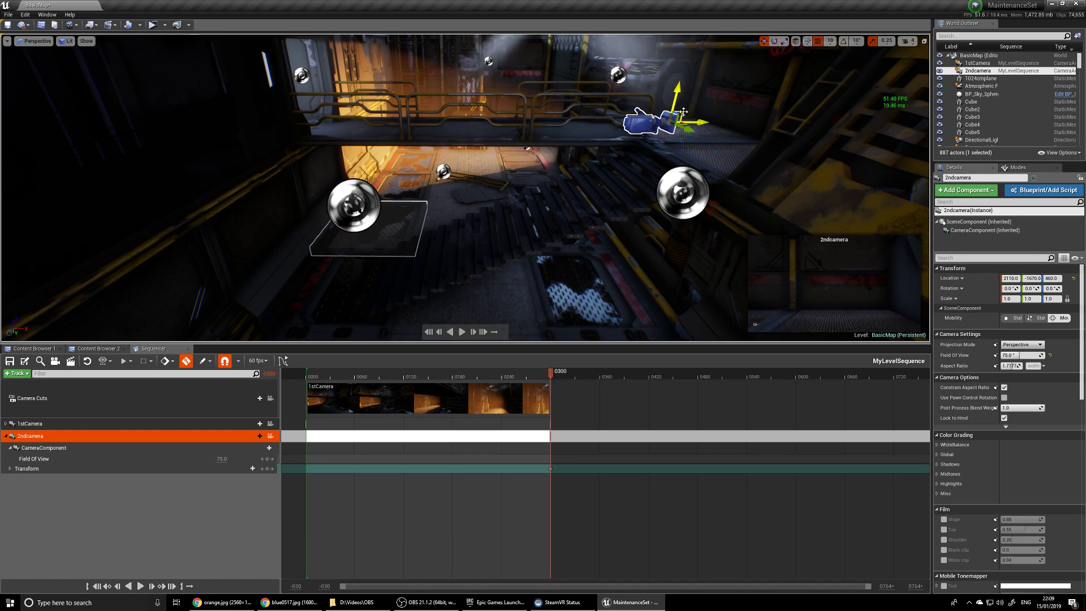
{"action": "key", "text": "ctrl+z"}
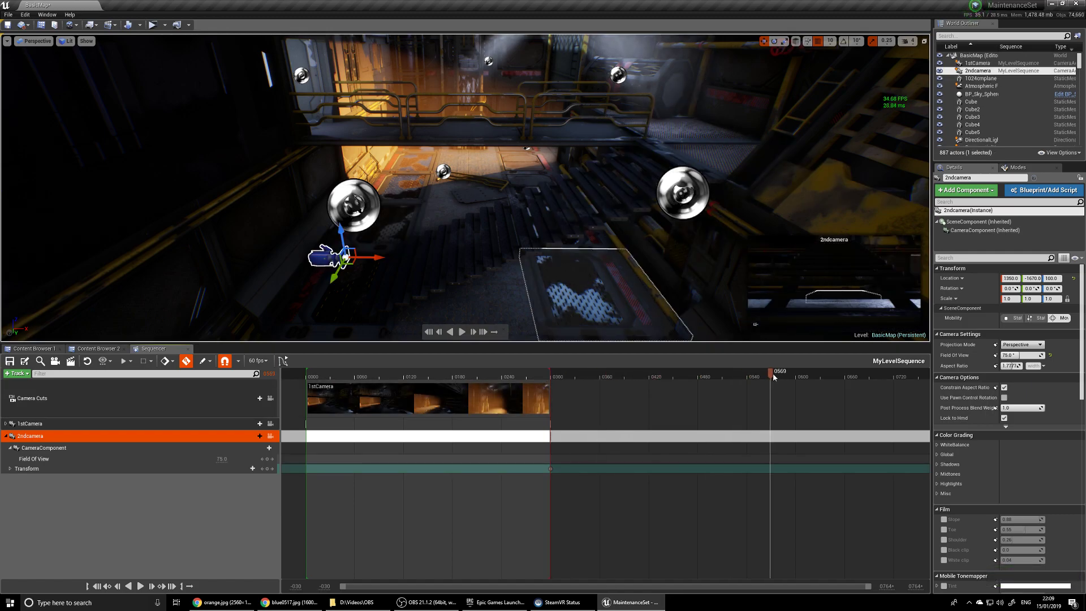
- Scrub to frame 480 and keyframe 2ndcamera by moving it up to the walkway, at about X 2040, Y -1670, Z 440
{"action": "left_click_drag", "start_coordinate": [673, 386], "coordinate": [667, 389]}
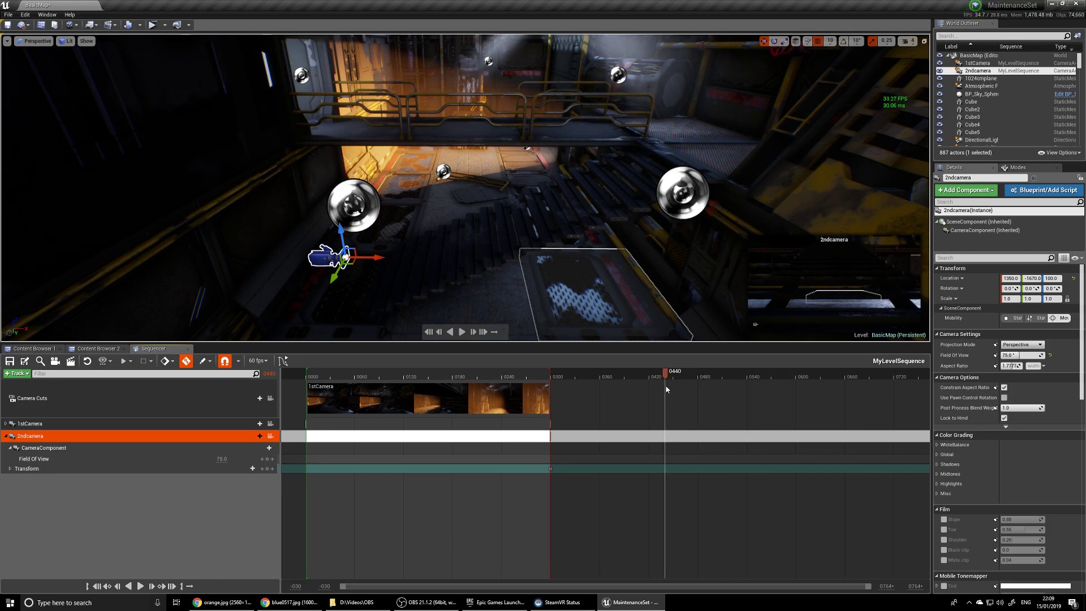
{"action": "left_click", "coordinate": [611, 390]}
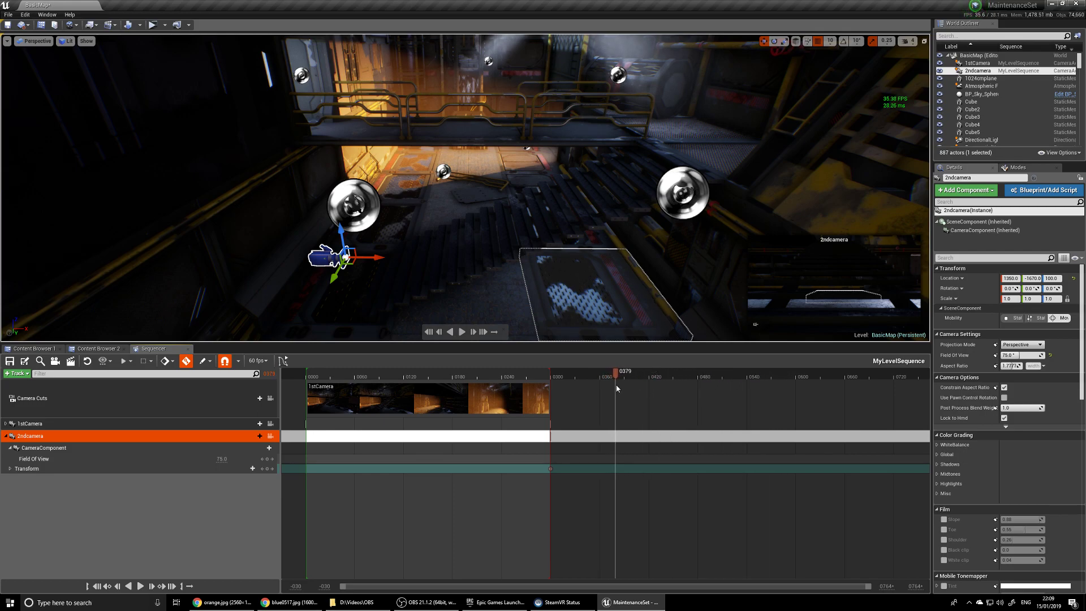
{"action": "left_click_drag", "start_coordinate": [639, 384], "coordinate": [684, 377]}
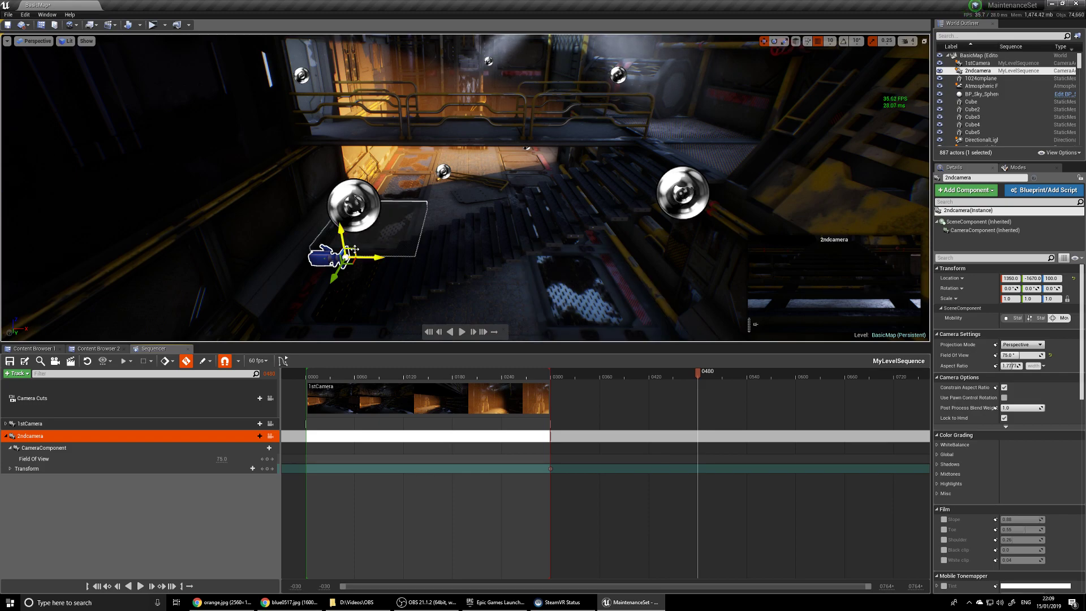
{"action": "left_click_drag", "start_coordinate": [354, 249], "coordinate": [650, 121]}
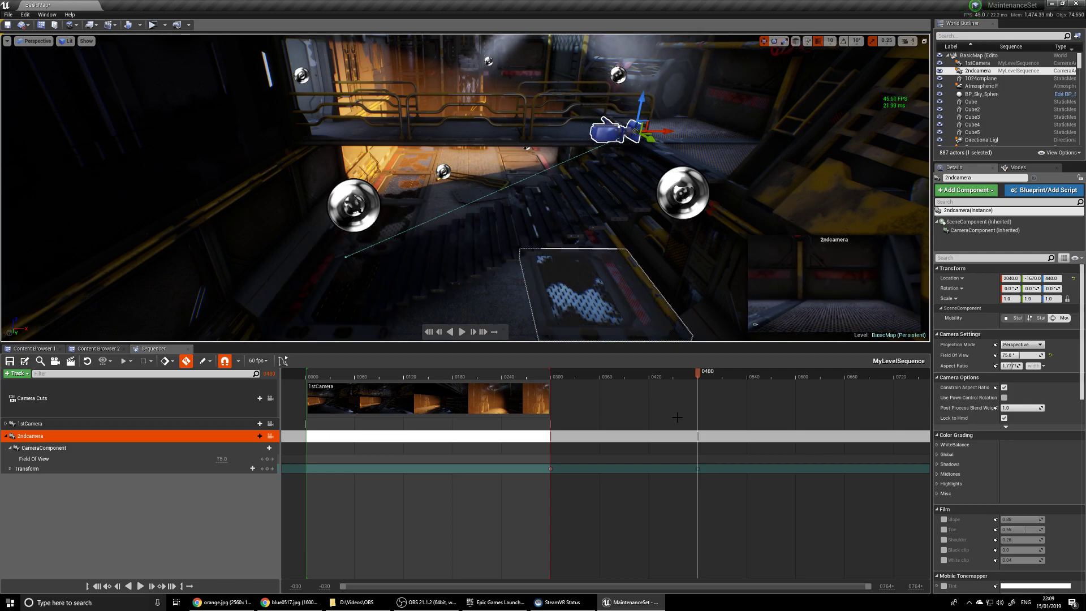
{"action": "mouse_move", "coordinate": [707, 374]}
{"action": "left_mouse_down"}
{"action": "mouse_move", "coordinate": [534, 384]}
{"action": "mouse_move", "coordinate": [655, 374]}
{"action": "mouse_move", "coordinate": [700, 356]}
{"action": "left_mouse_up"}
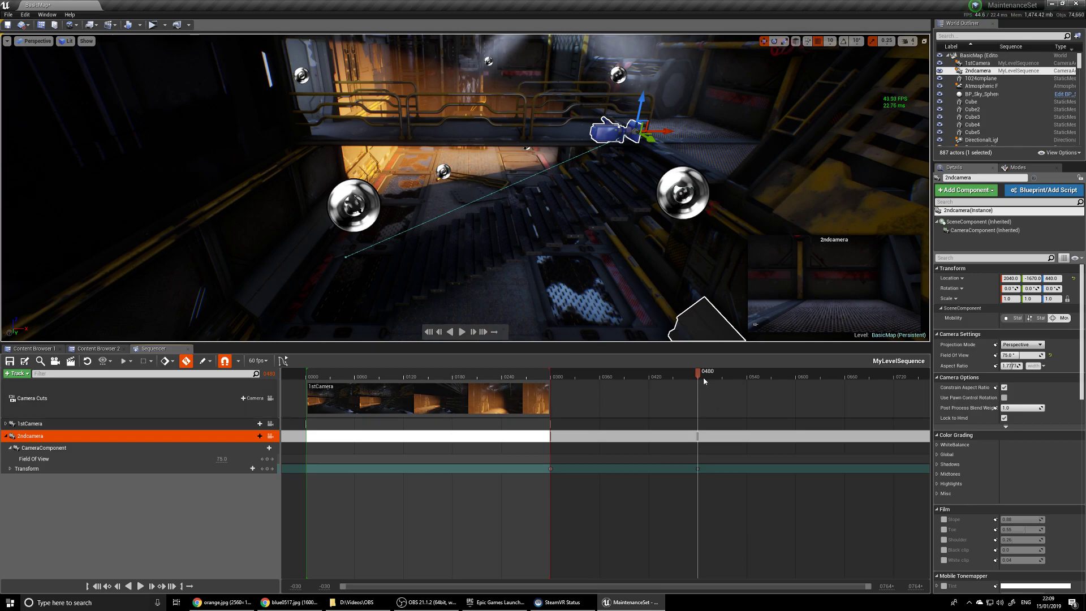
- Expand 2ndcamera's Transform track and add a rotation keyframe at frame 480
{"action": "left_click_drag", "start_coordinate": [699, 376], "coordinate": [719, 378]}
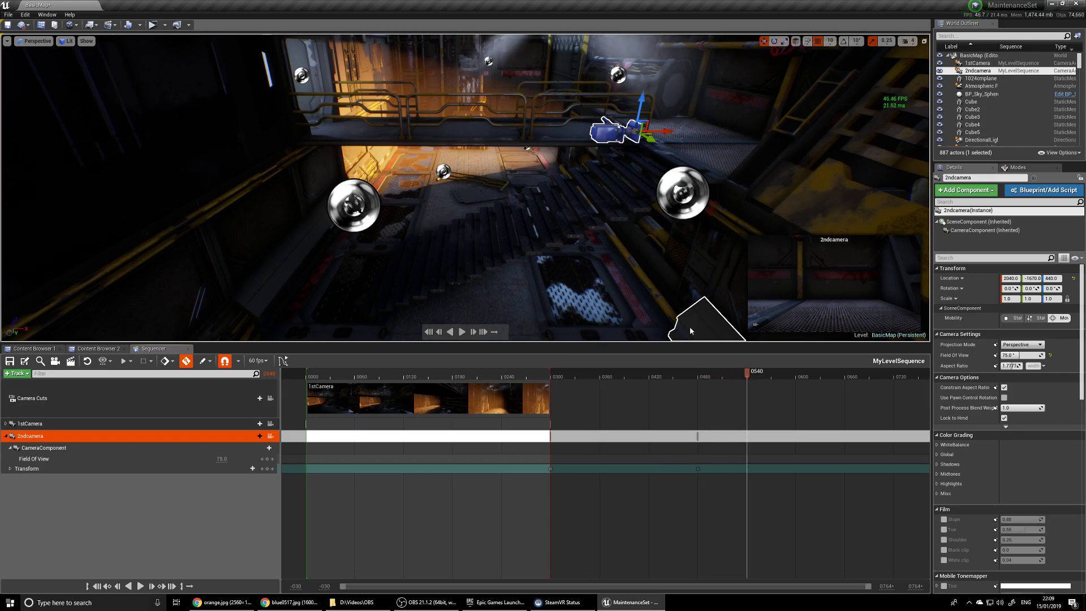
{"action": "right_click_drag", "start_coordinate": [574, 241], "coordinate": [687, 220]}
{"action": "key", "text": "w"}
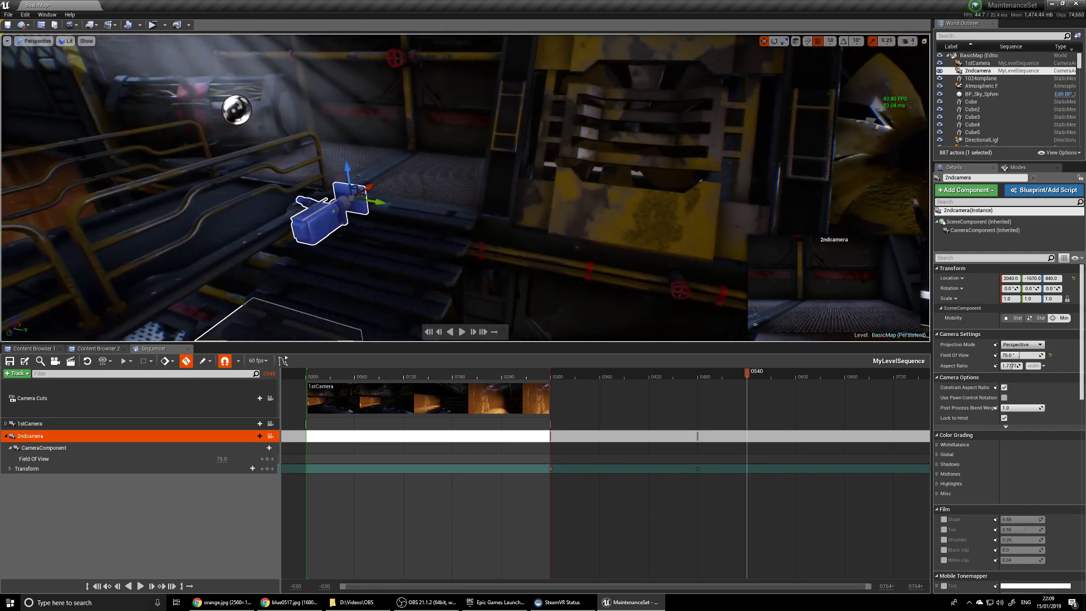
{"action": "key", "text": "a"}
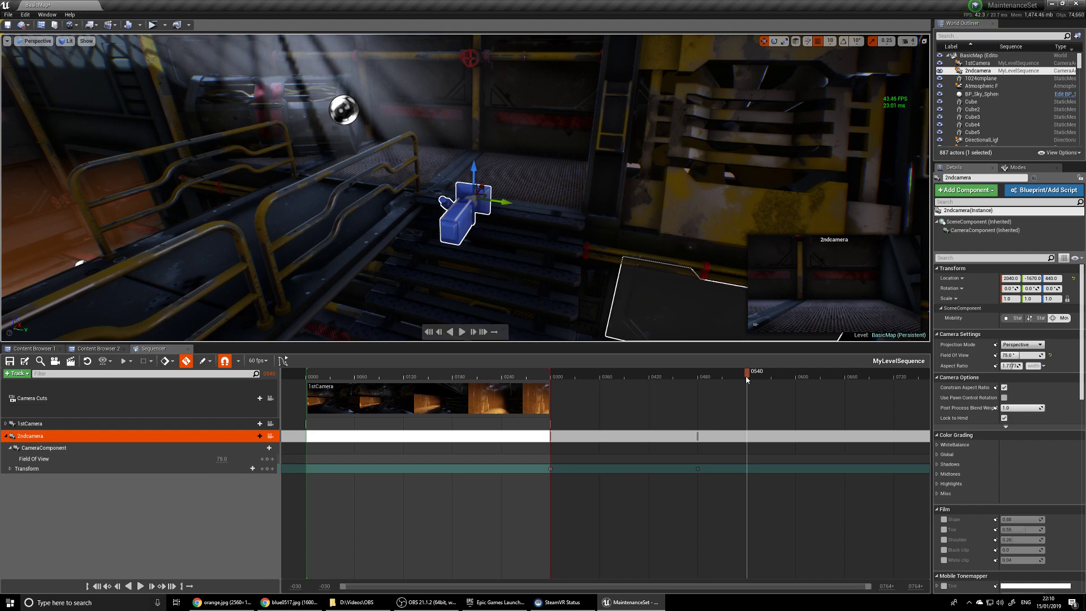
{"action": "left_click", "coordinate": [10, 469]}
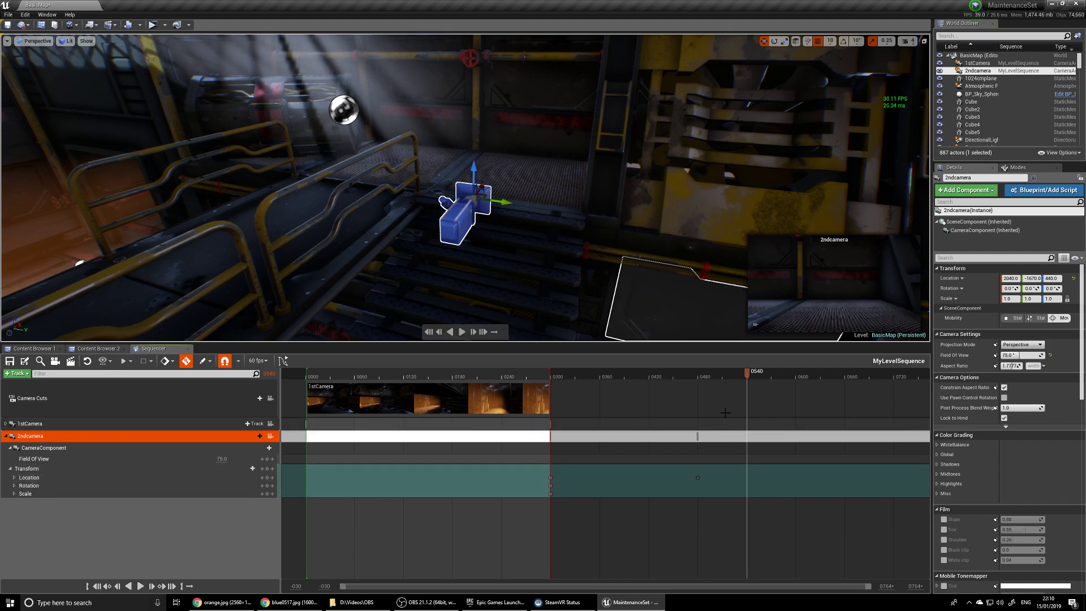
{"action": "left_click_drag", "start_coordinate": [749, 374], "coordinate": [698, 379]}
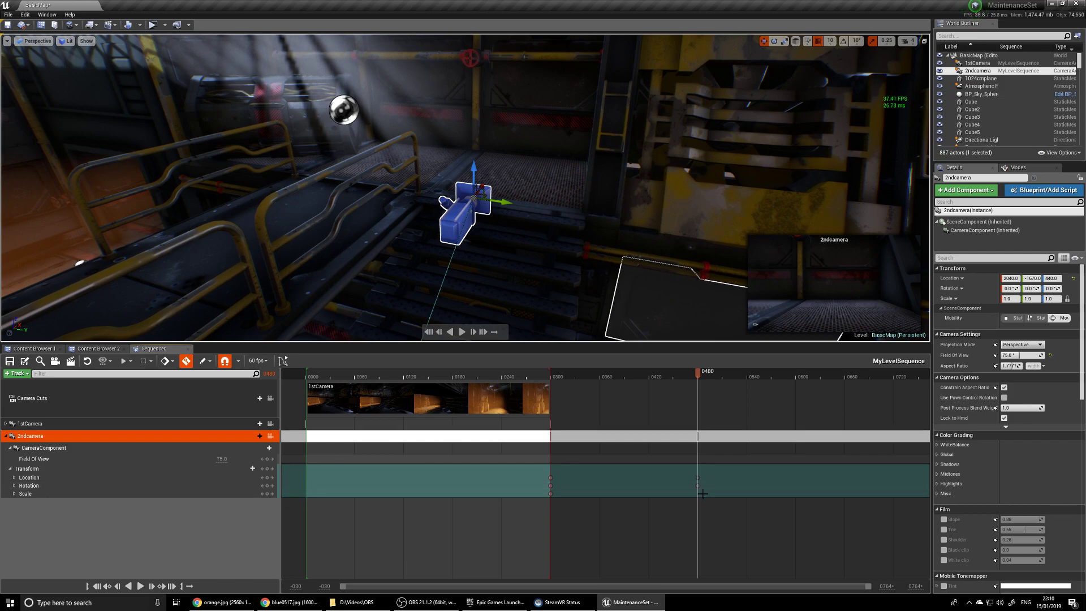
- Move 2ndcamera to about X 2240, Y -1680, Z 440 at frame 540 and undo the trial rotation
{"action": "left_click_drag", "start_coordinate": [707, 376], "coordinate": [729, 374]}
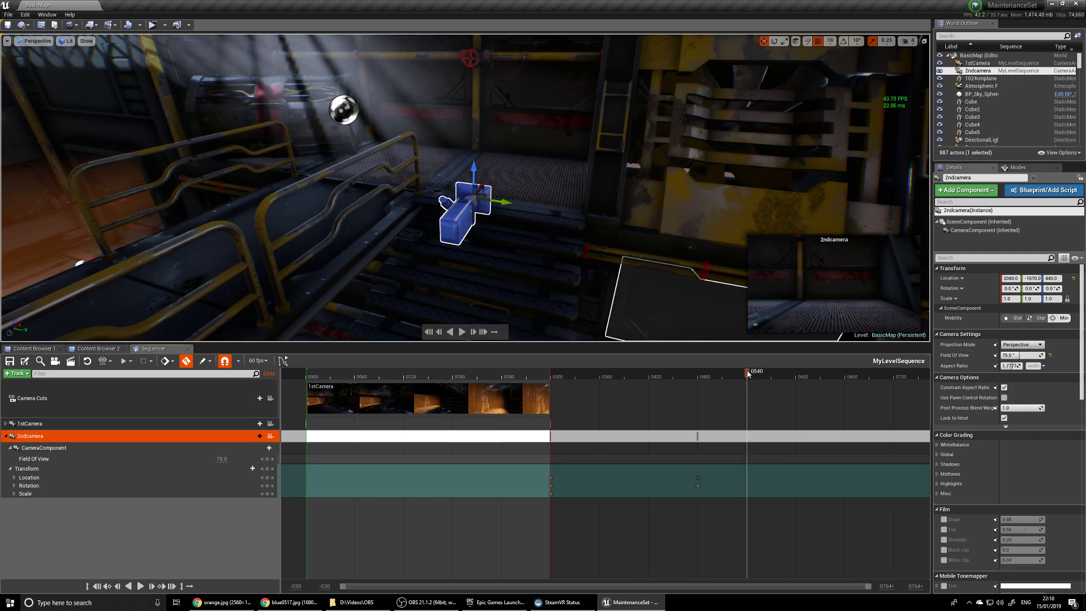
{"action": "left_click_drag", "start_coordinate": [486, 194], "coordinate": [522, 168]}
{"action": "key", "text": "e"}
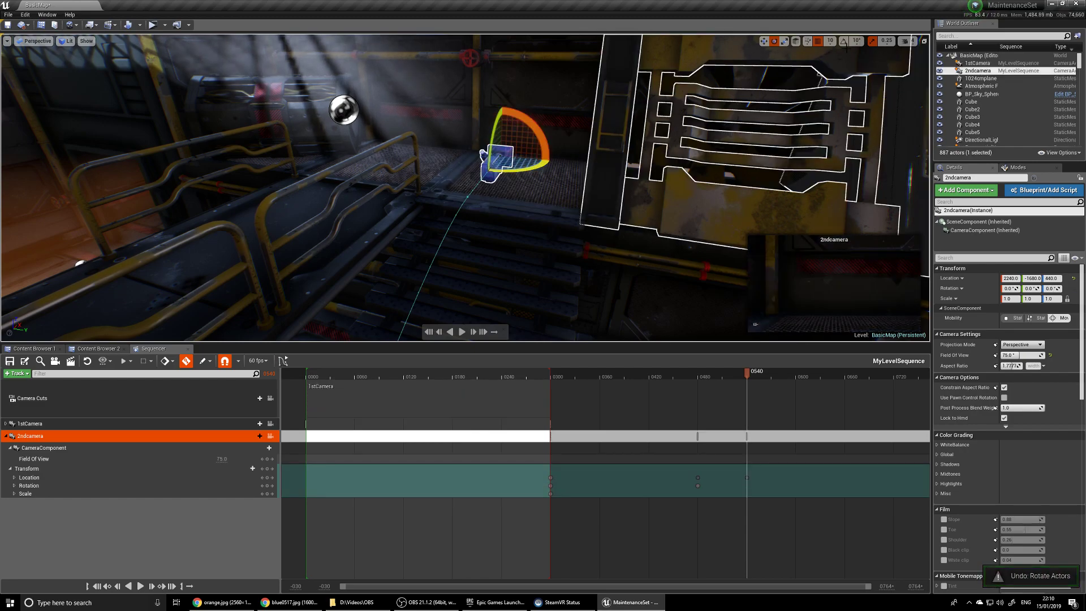
{"action": "key", "text": "ctrl+z"}
{"action": "key", "text": "w"}
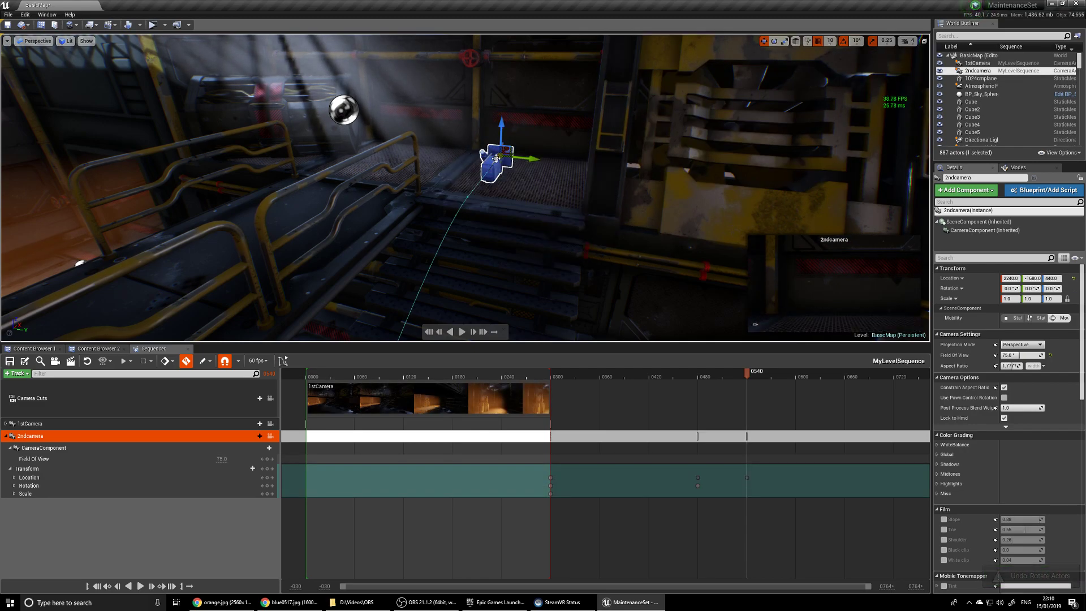
- Rotate 2ndcamera to -90° about Z at frame 540 and shift it sideways to about Y -1830
{"action": "key", "text": "e"}
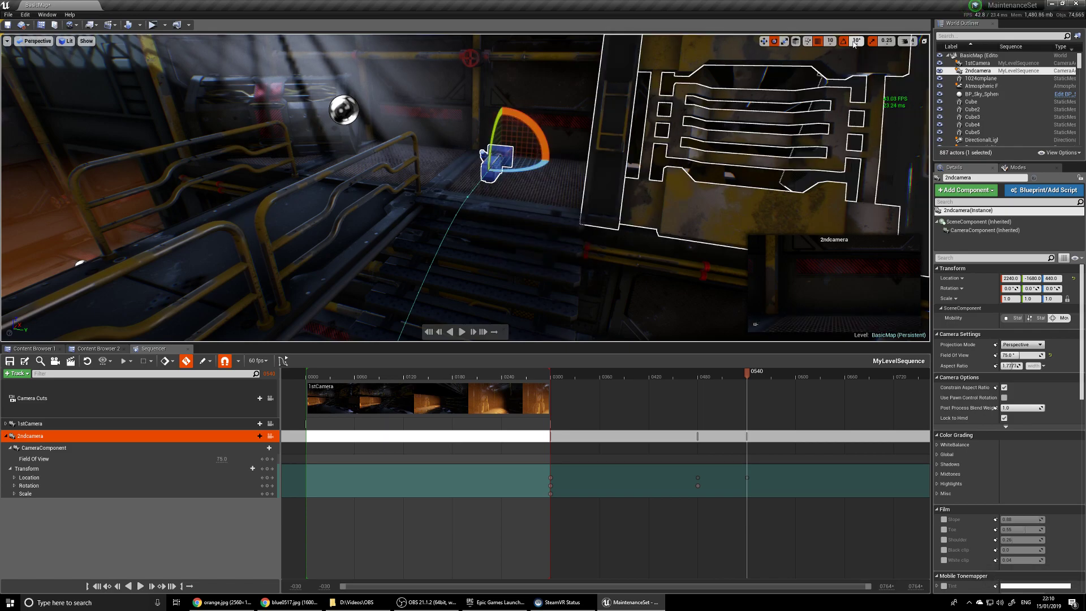
{"action": "left_click_drag", "start_coordinate": [526, 169], "coordinate": [608, 173]}
{"action": "key", "text": "r"}
{"action": "left_click_drag", "start_coordinate": [519, 168], "coordinate": [408, 148]}
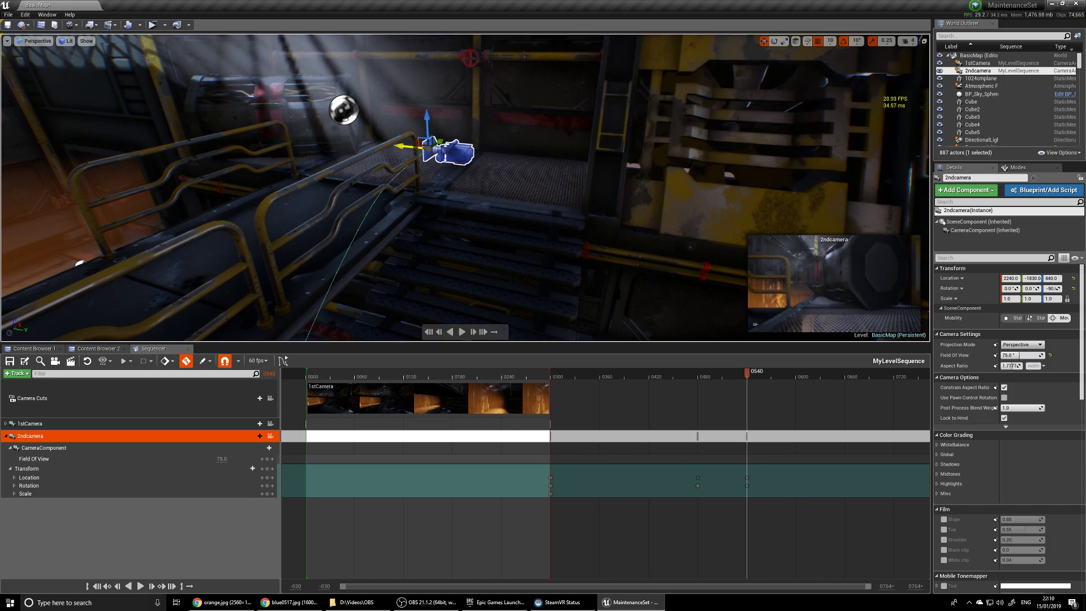
- Return to frame 480 and shift 2ndcamera along Y to about -1635
{"action": "right_click_drag", "start_coordinate": [531, 260], "coordinate": [487, 308]}
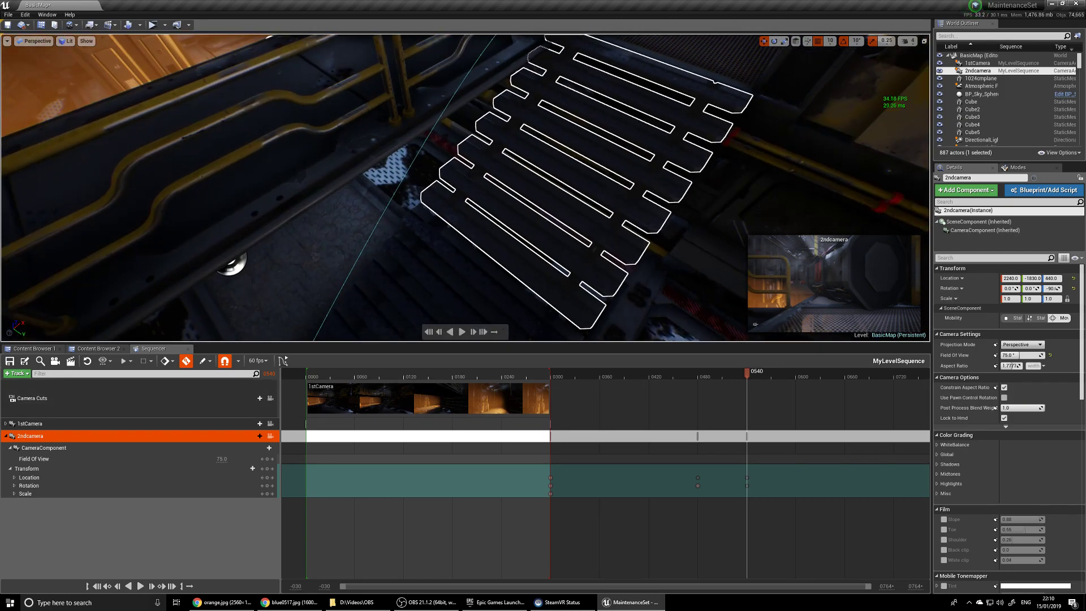
{"action": "left_click_drag", "start_coordinate": [746, 373], "coordinate": [699, 389]}
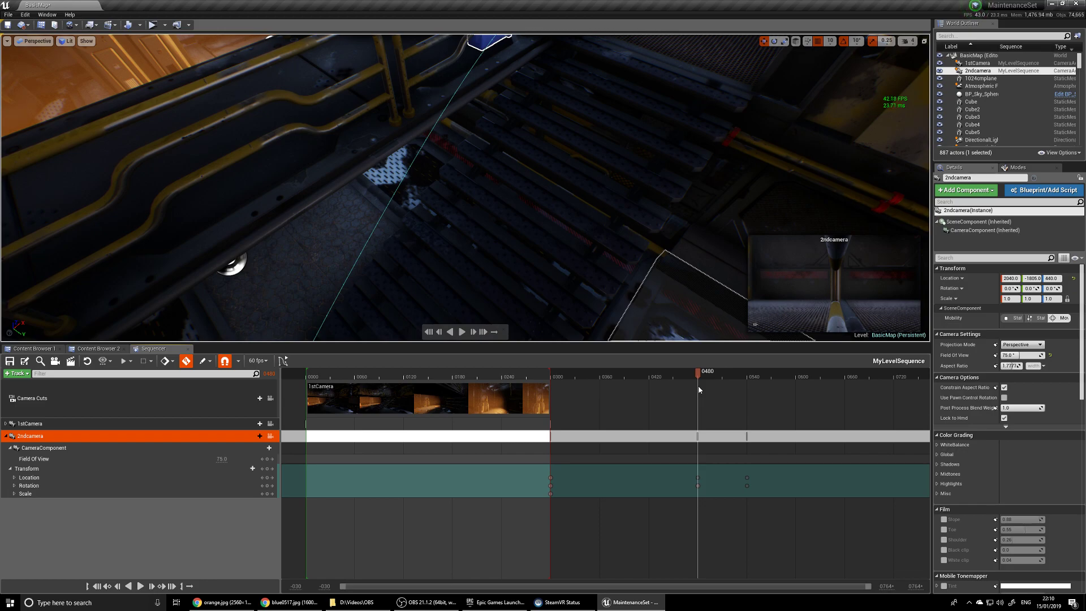
{"action": "key", "text": "f"}
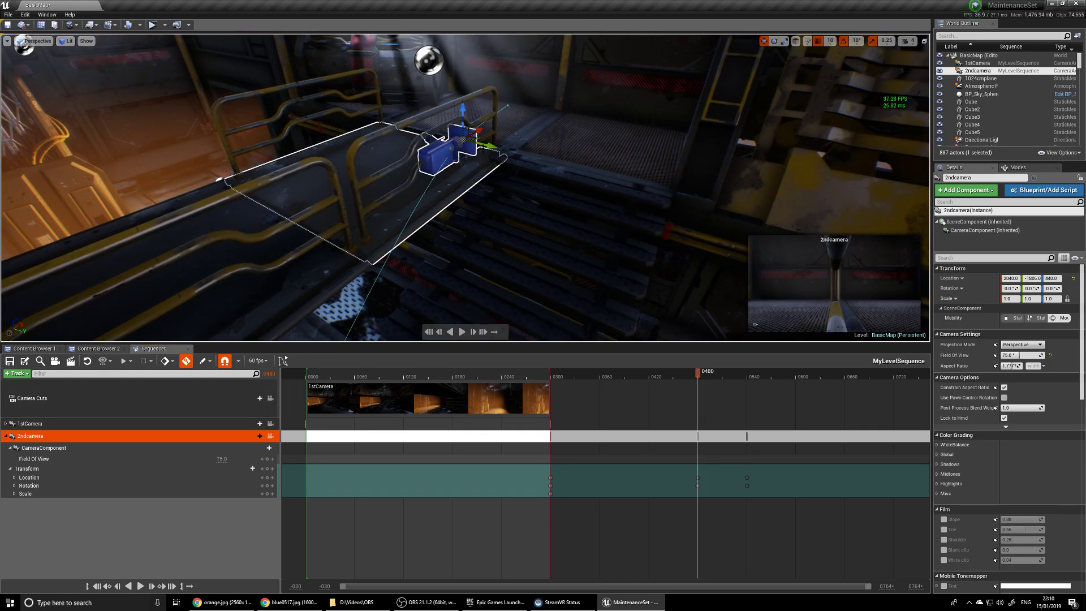
{"action": "left_click_drag", "start_coordinate": [488, 147], "coordinate": [609, 178]}
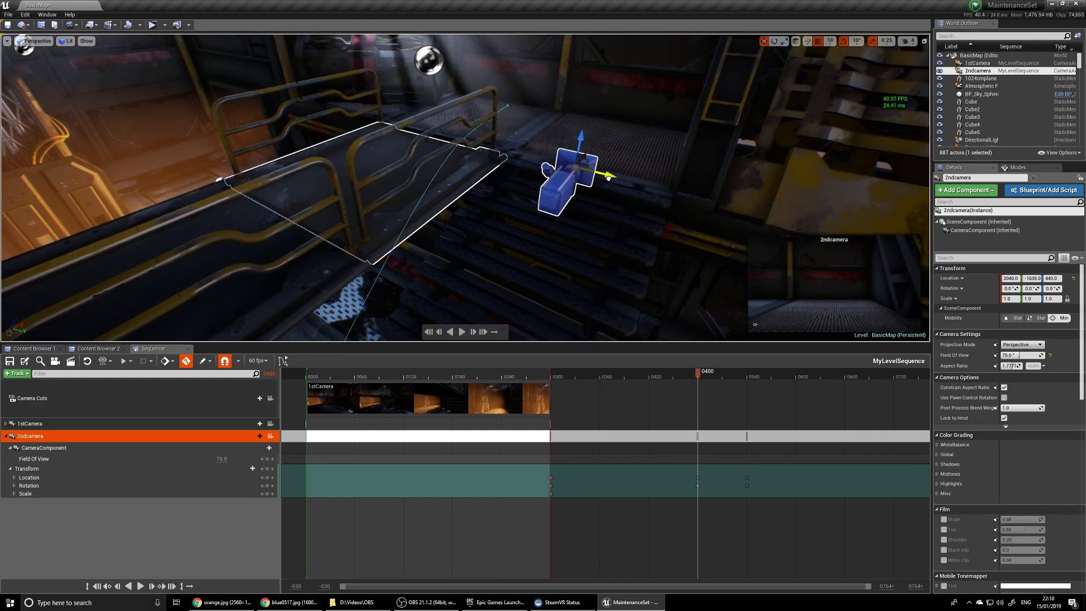
{"action": "right_click_drag", "start_coordinate": [609, 177], "coordinate": [538, 214]}
- Scrub to frame 427 and show 2ndcamera's rotation curves in the curve editor
{"action": "left_click_drag", "start_coordinate": [701, 380], "coordinate": [654, 400]}
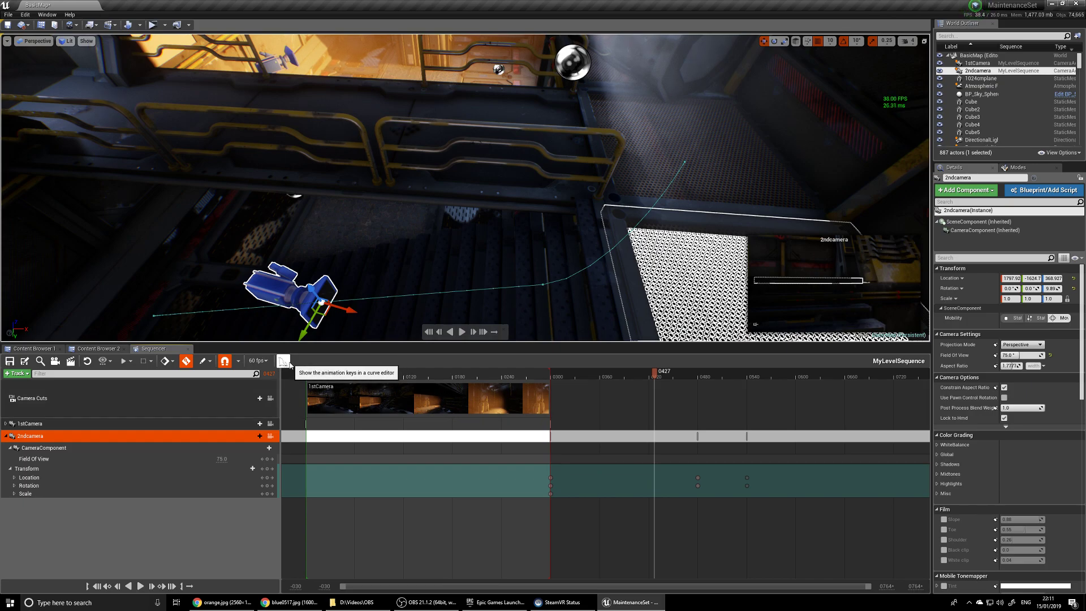
{"action": "left_click", "coordinate": [285, 362]}
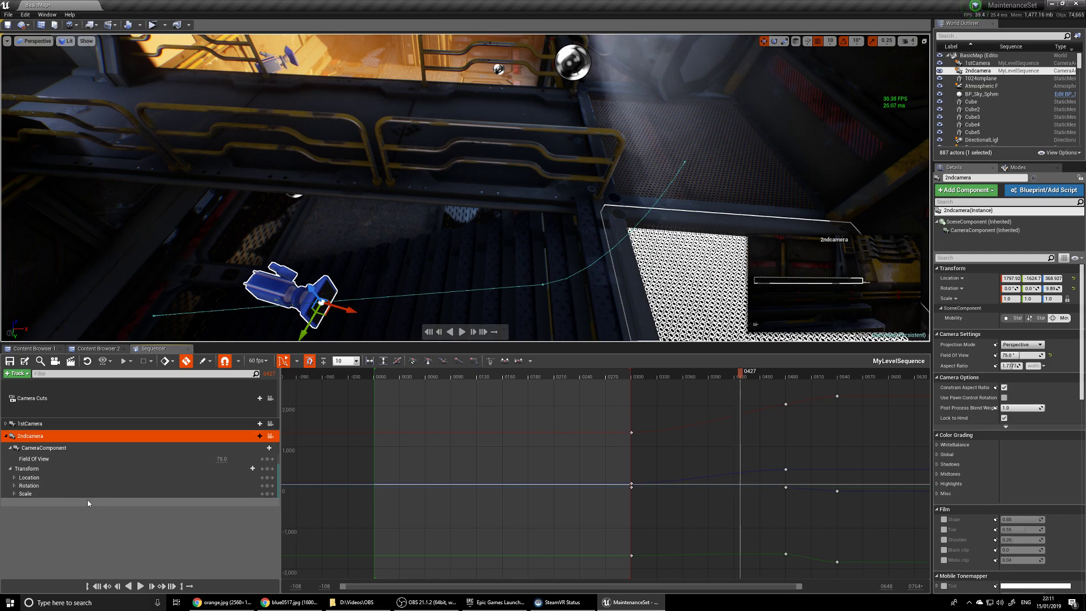
{"action": "left_click", "coordinate": [73, 486]}
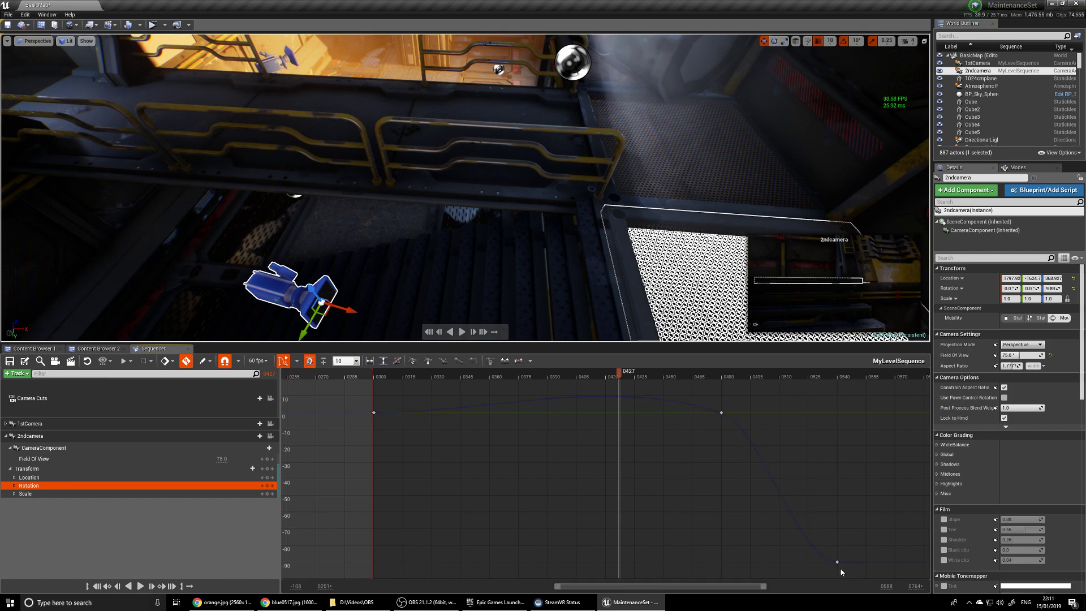
- Try linear interpolation on the rotation key at frame 480 and restore its automatic cubic interpolation
{"action": "left_click", "coordinate": [721, 412]}
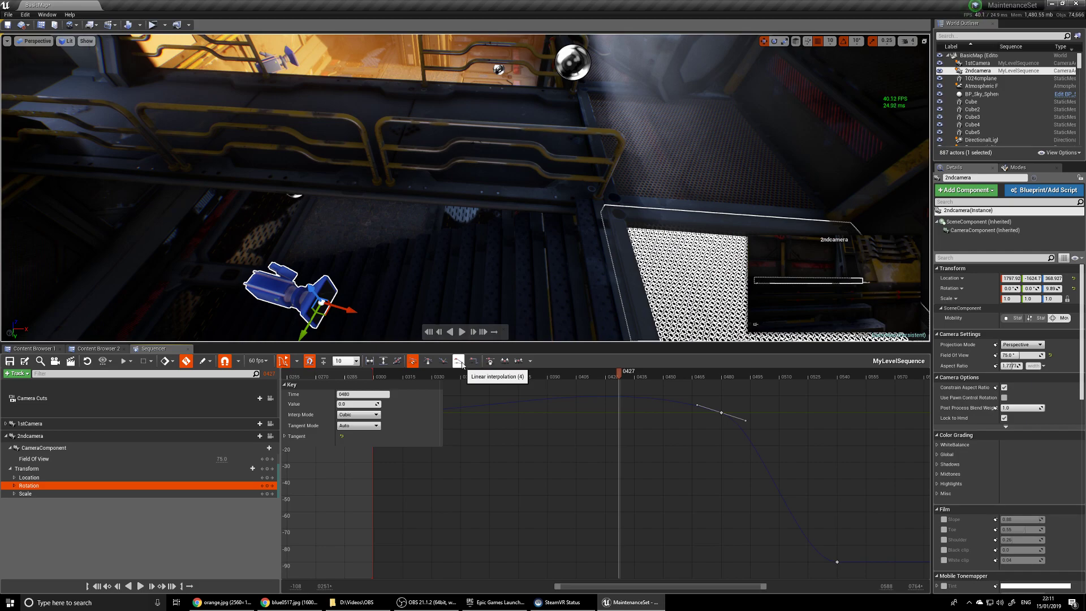
{"action": "left_click", "coordinate": [515, 398]}
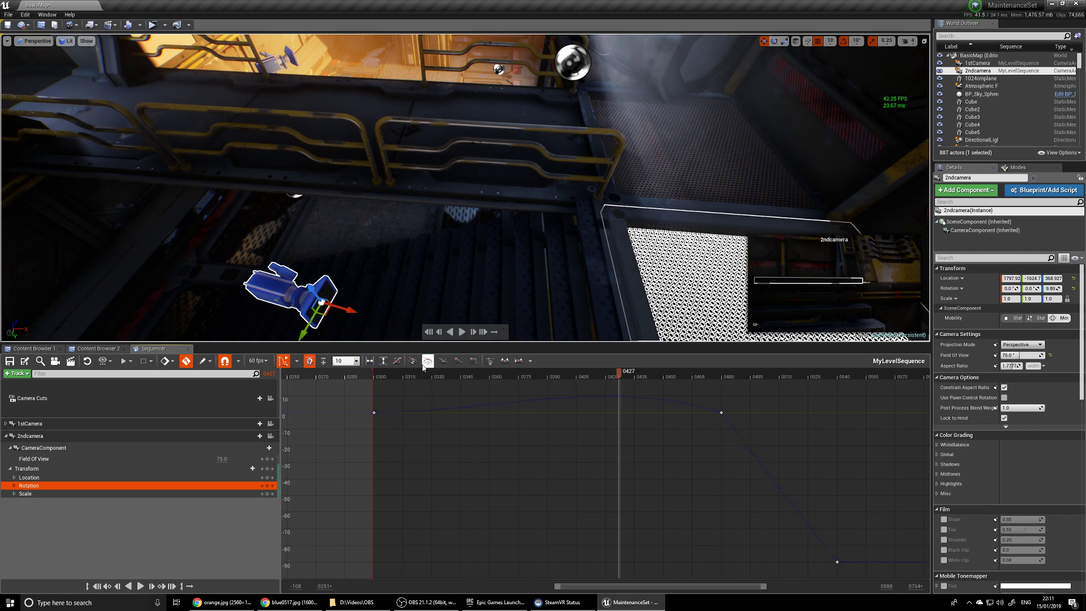
{"action": "left_click", "coordinate": [721, 413]}
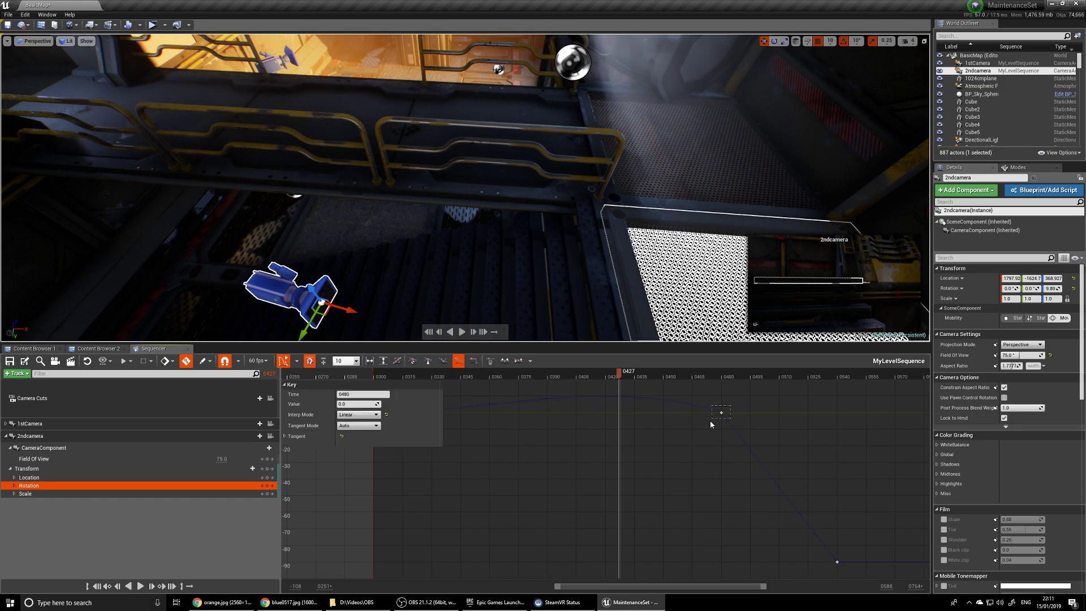
{"action": "left_click", "coordinate": [413, 364]}
{"action": "left_click", "coordinate": [463, 481]}
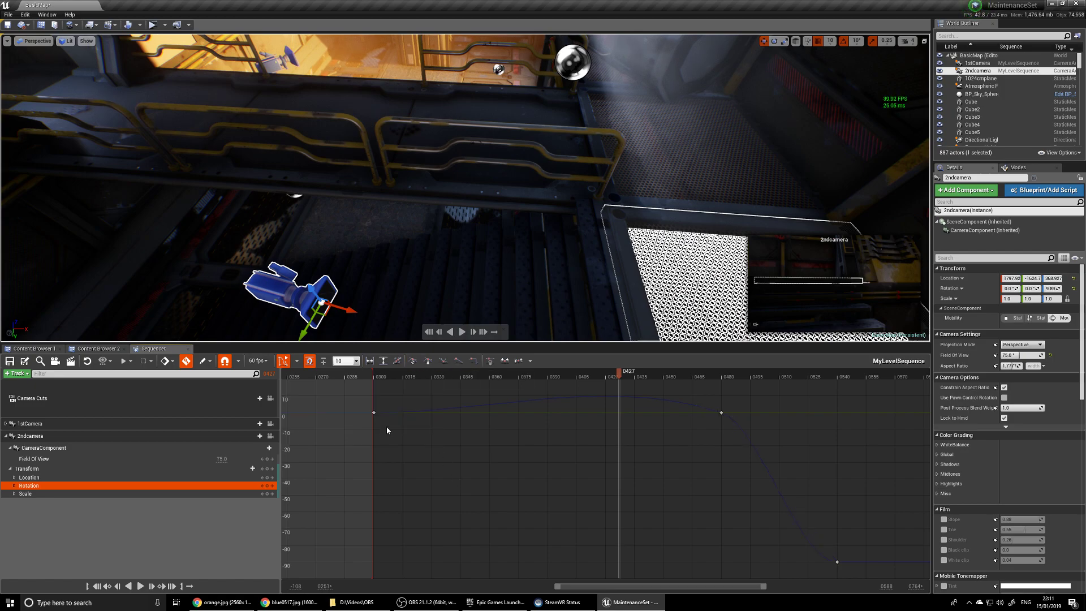
- Set the rotation key at frame 300 to linear interpolation and scrub through the shot to check the camera's movement
{"action": "left_click_drag", "start_coordinate": [360, 403], "coordinate": [361, 403]}
{"action": "left_click", "coordinate": [459, 360]}
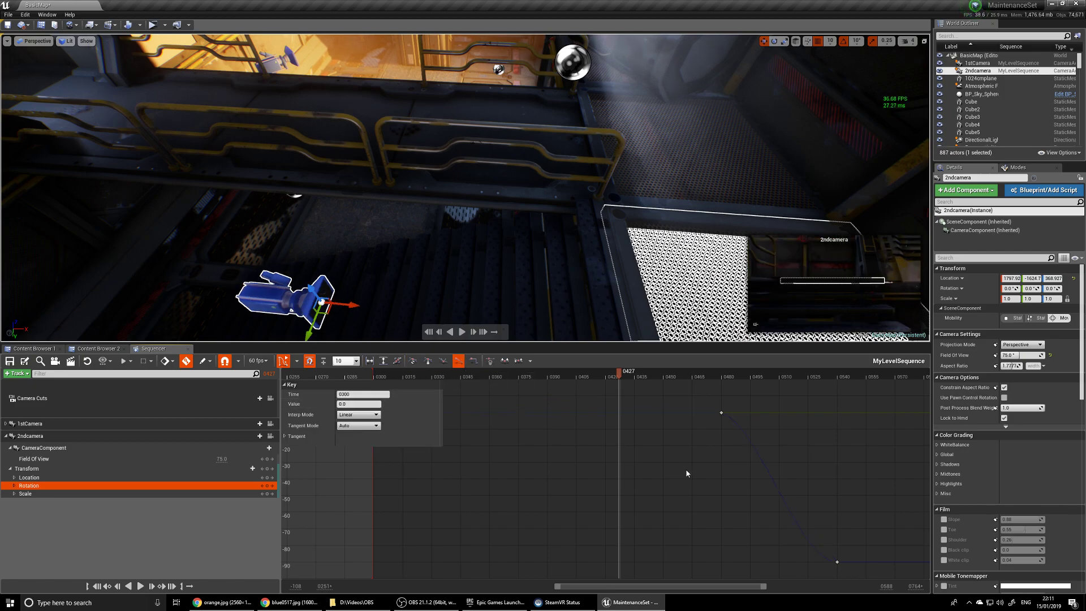
{"action": "left_click", "coordinate": [481, 397]}
{"action": "left_click_drag", "start_coordinate": [620, 376], "coordinate": [561, 376]}
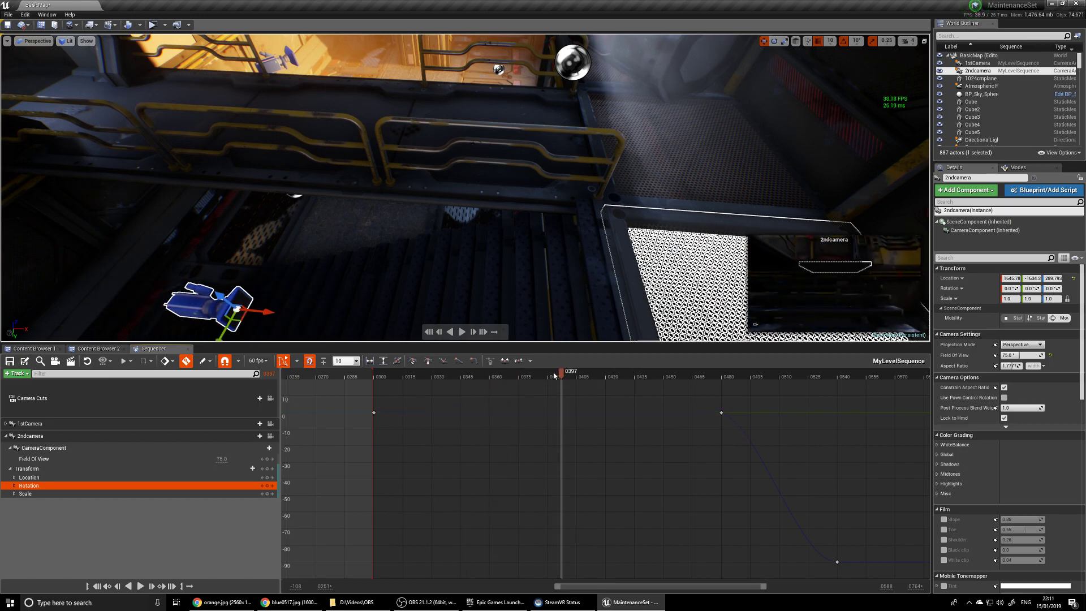
{"action": "left_click_drag", "start_coordinate": [503, 373], "coordinate": [682, 410]}
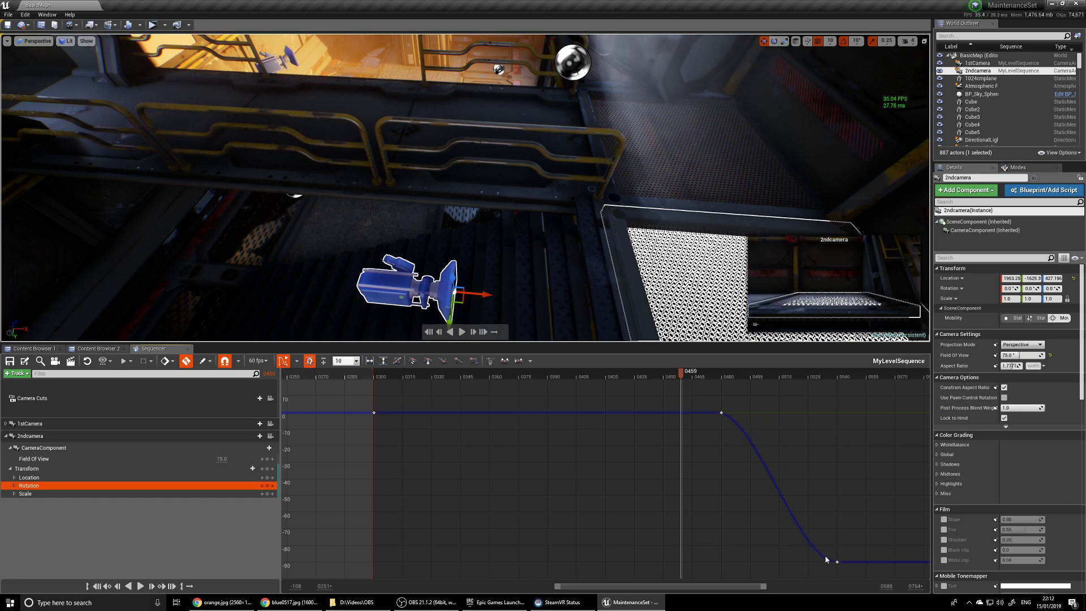
{"action": "mouse_move", "coordinate": [680, 372]}
{"action": "left_mouse_down"}
{"action": "mouse_move", "coordinate": [701, 378]}
{"action": "mouse_move", "coordinate": [663, 374]}
{"action": "left_mouse_up"}
{"action": "key", "text": "Up"}
{"action": "key", "text": "space"}
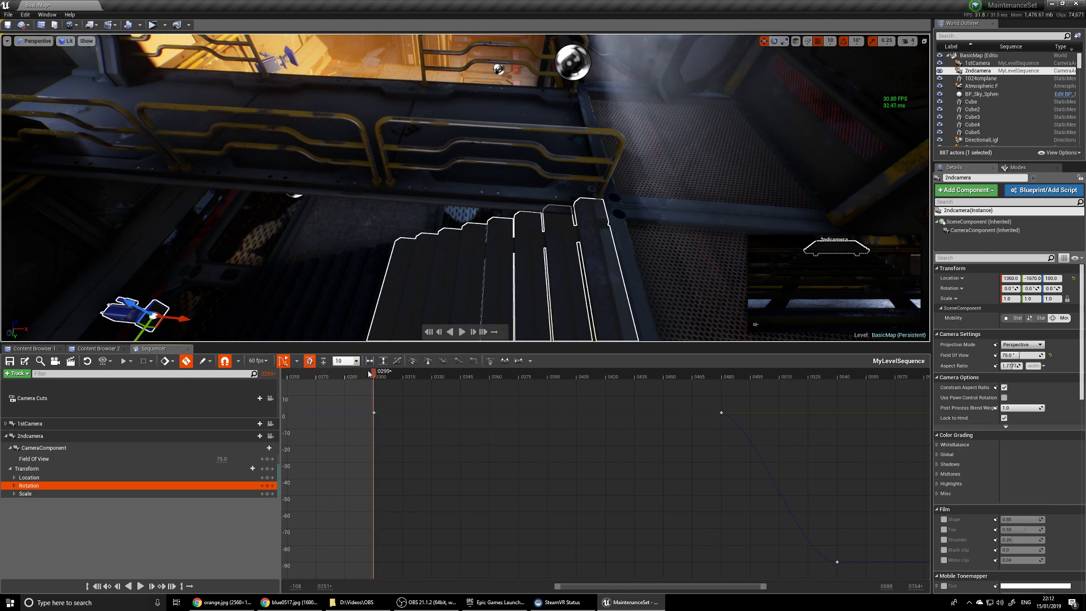
- Close the curve editor, extend the sequence's playback end to frame 540, and play back 2ndcamera's shot
{"action": "left_click", "coordinate": [285, 361]}
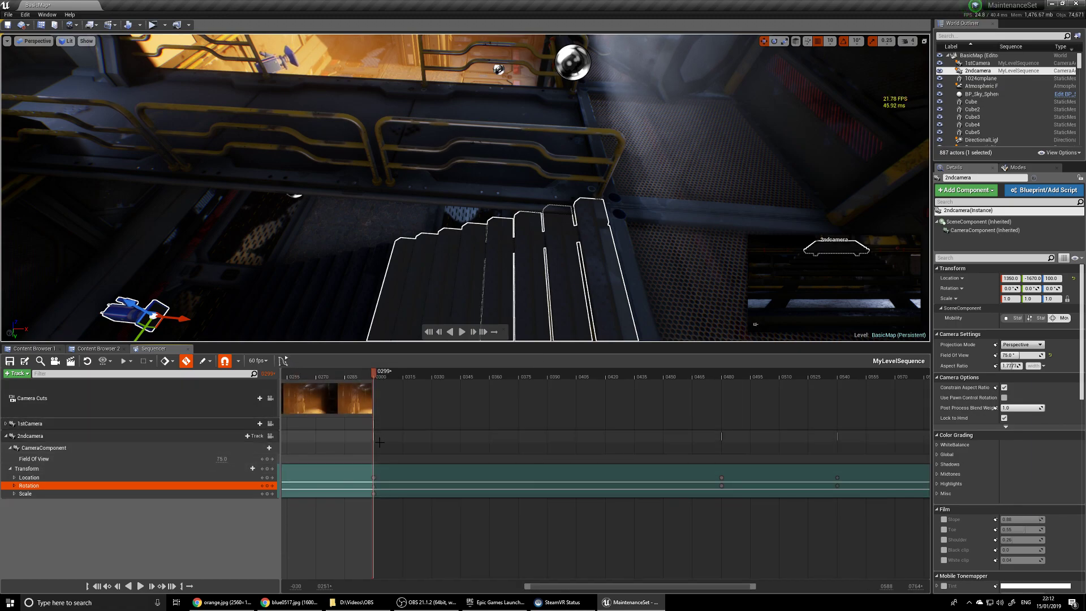
{"action": "mouse_move", "coordinate": [373, 376]}
{"action": "left_mouse_down"}
{"action": "mouse_move", "coordinate": [346, 376]}
{"action": "mouse_move", "coordinate": [837, 392]}
{"action": "left_mouse_up"}
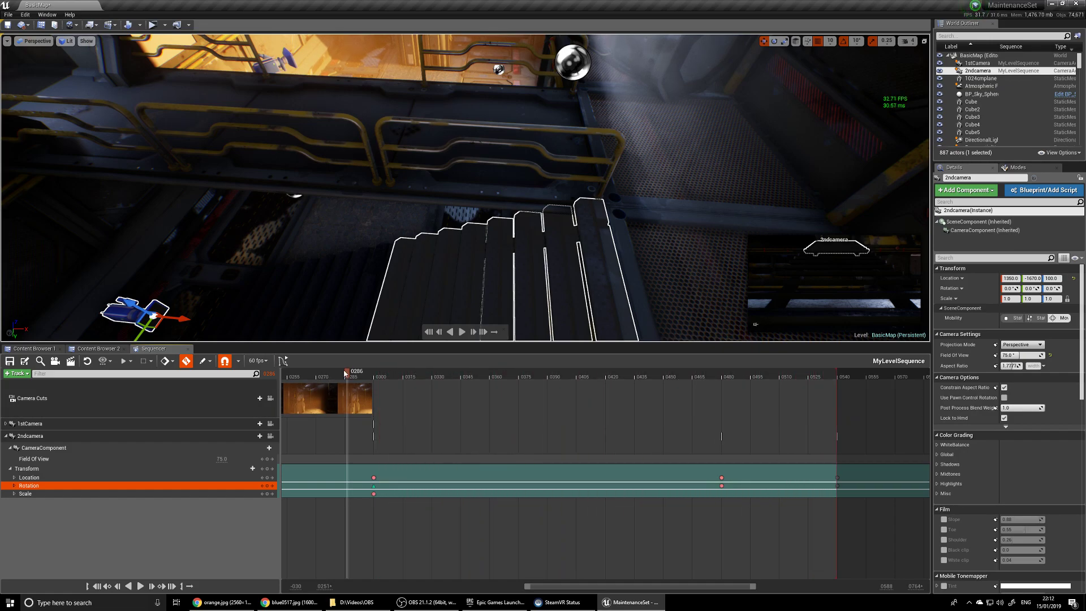
{"action": "left_click_drag", "start_coordinate": [347, 374], "coordinate": [456, 371]}
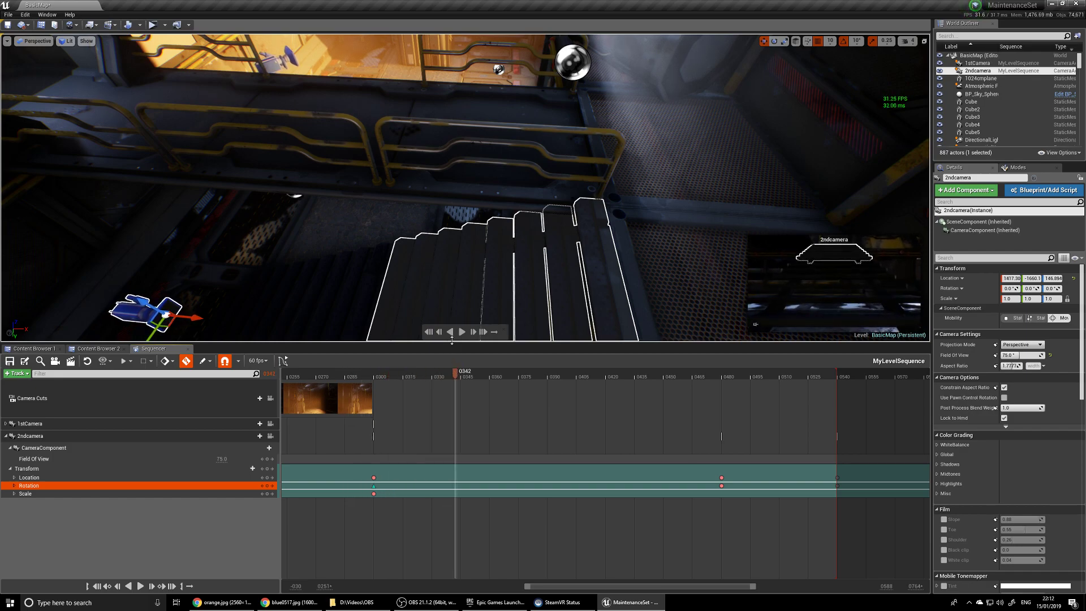
{"action": "left_click", "coordinate": [462, 333]}
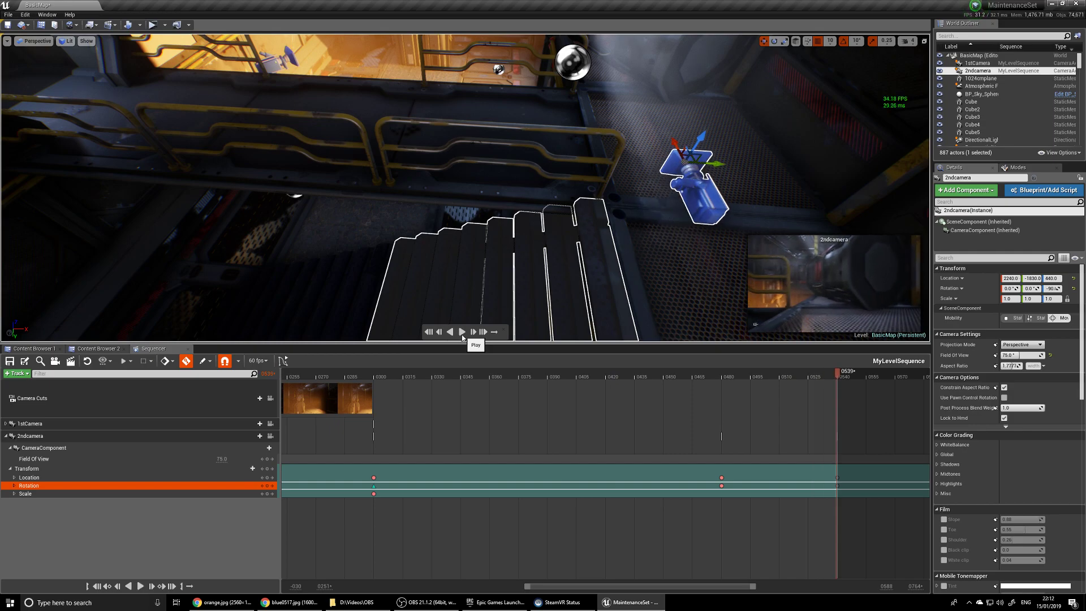
{"action": "left_click_drag", "start_coordinate": [839, 373], "coordinate": [502, 407]}
{"action": "left_click", "coordinate": [462, 333]}
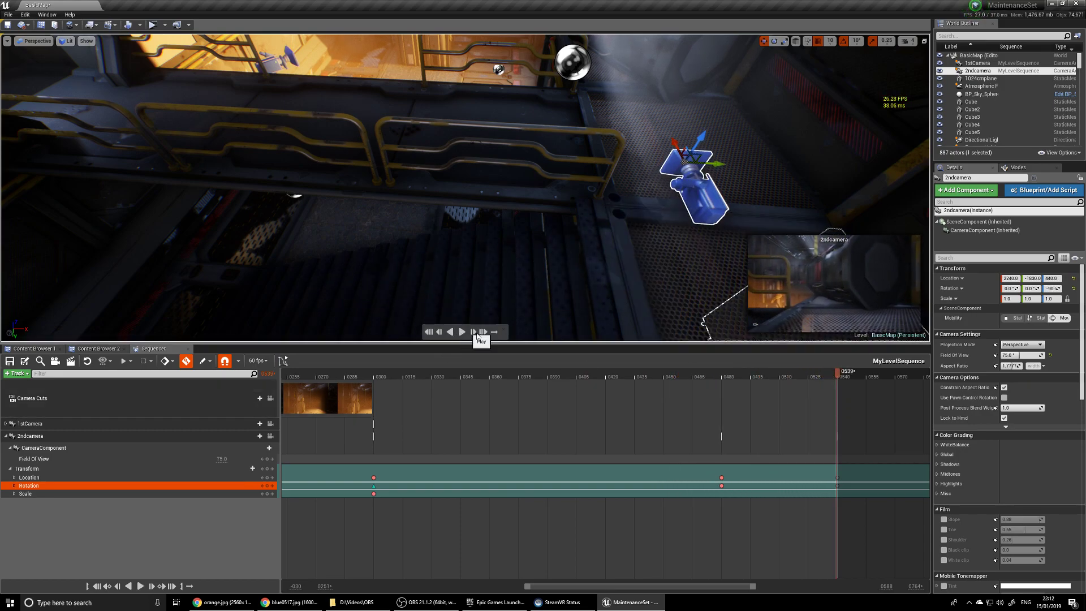
- Steepen the tangent of the rotation key at frame 480 in the curve editor and play the shot from frame 427
{"action": "left_click", "coordinate": [721, 478]}
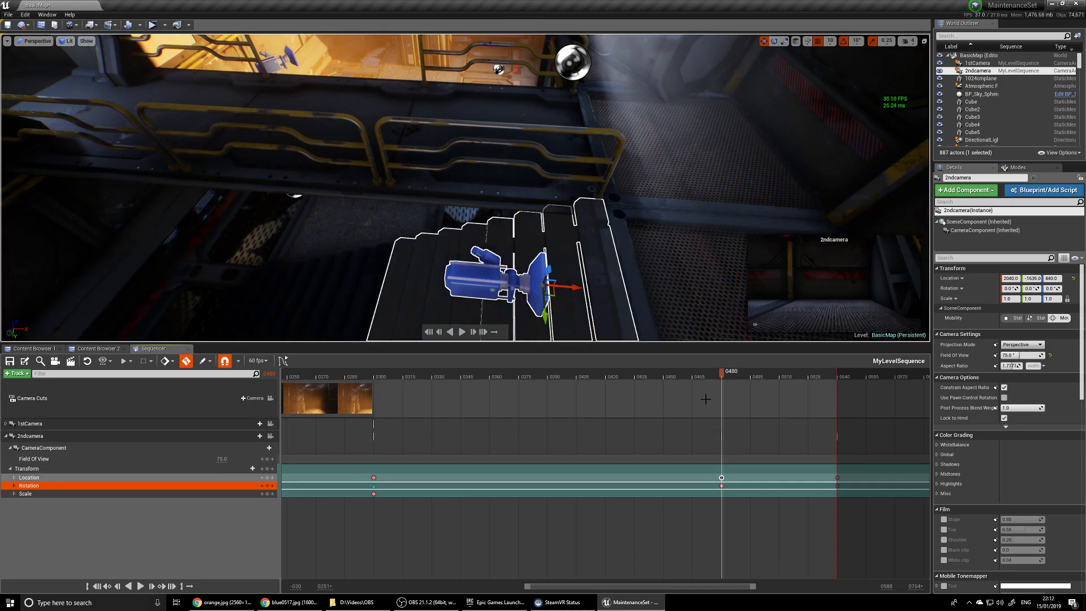
{"action": "left_click", "coordinate": [284, 361]}
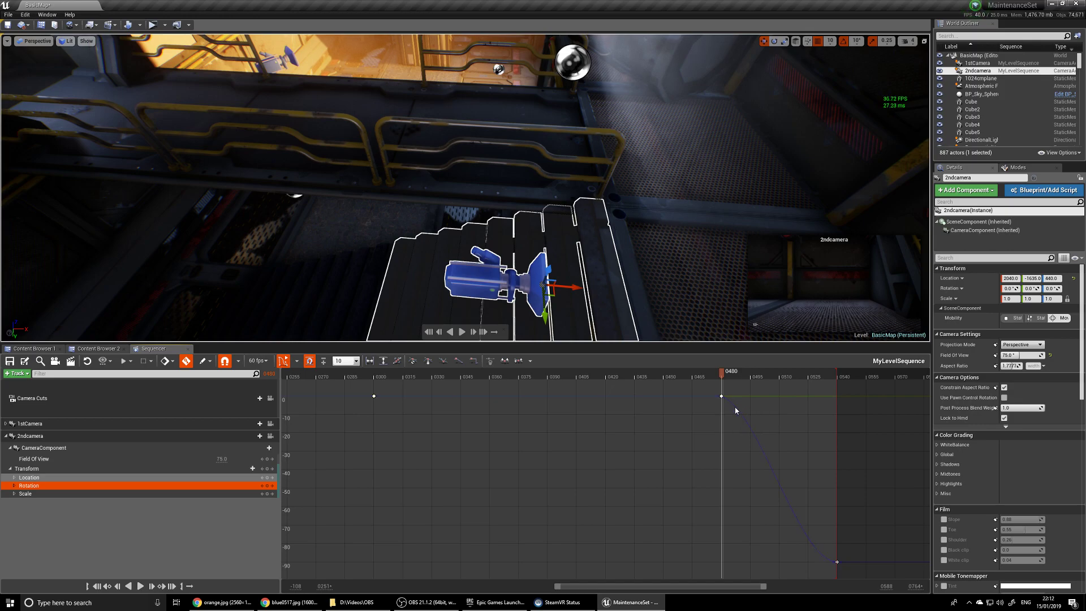
{"action": "left_click", "coordinate": [721, 396]}
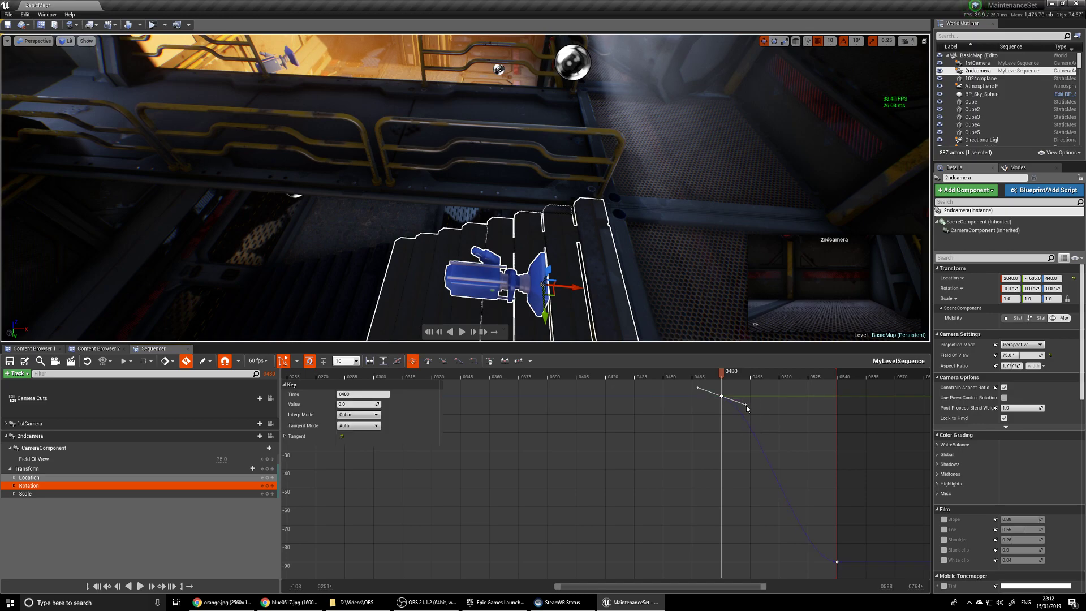
{"action": "left_click_drag", "start_coordinate": [745, 411], "coordinate": [742, 413]}
{"action": "left_click_drag", "start_coordinate": [723, 377], "coordinate": [618, 374]}
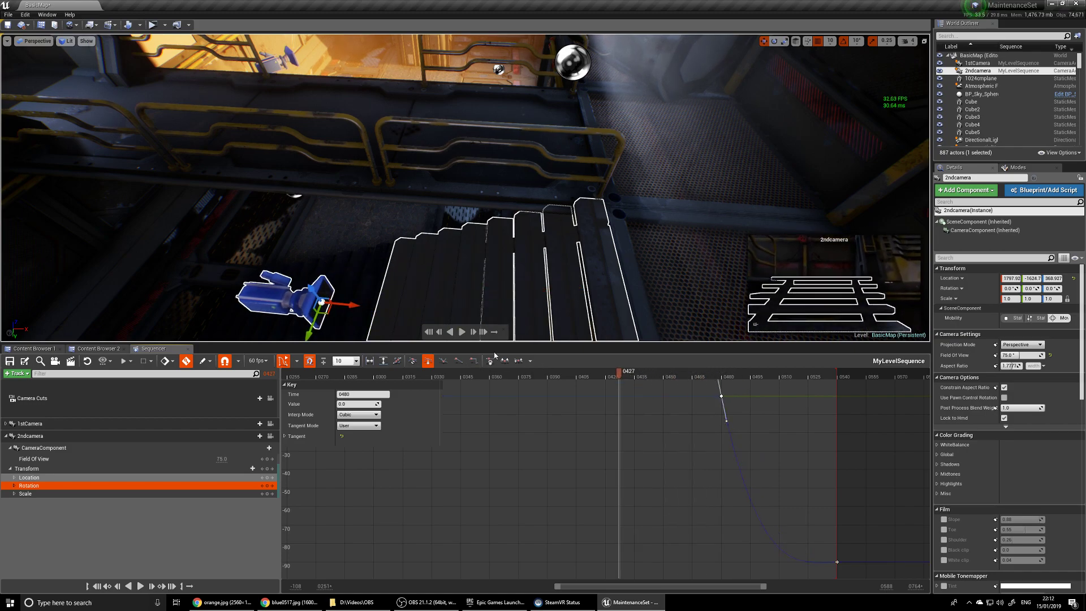
{"action": "left_click", "coordinate": [460, 333]}
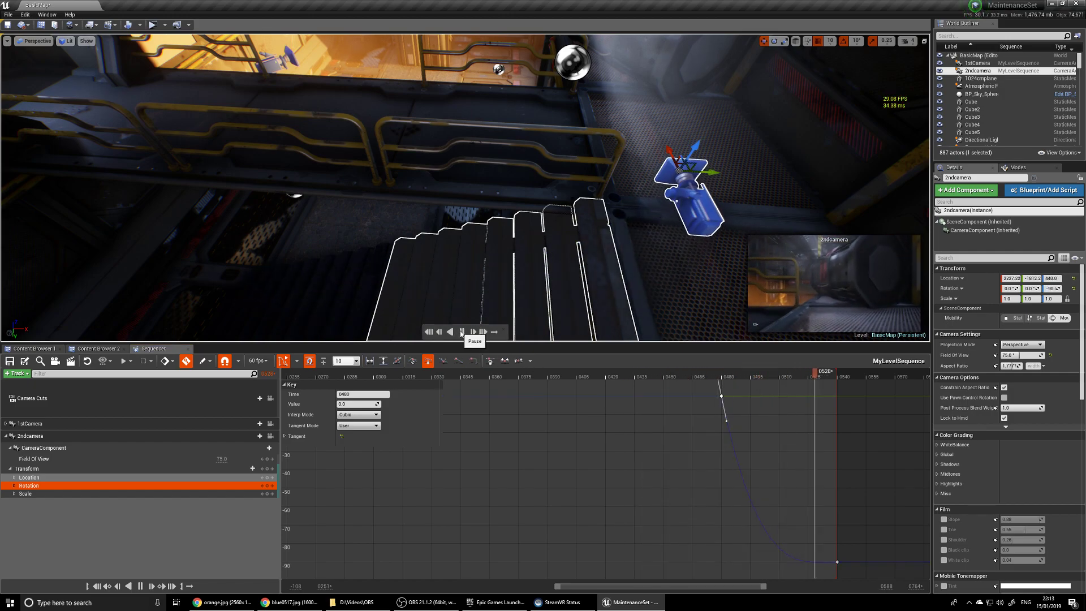
- Flatten the rotation key's tangent at frame 480 and steepen the one at frame 540, checking the motion by playing from frame 396
{"action": "left_click_drag", "start_coordinate": [728, 424], "coordinate": [759, 409]}
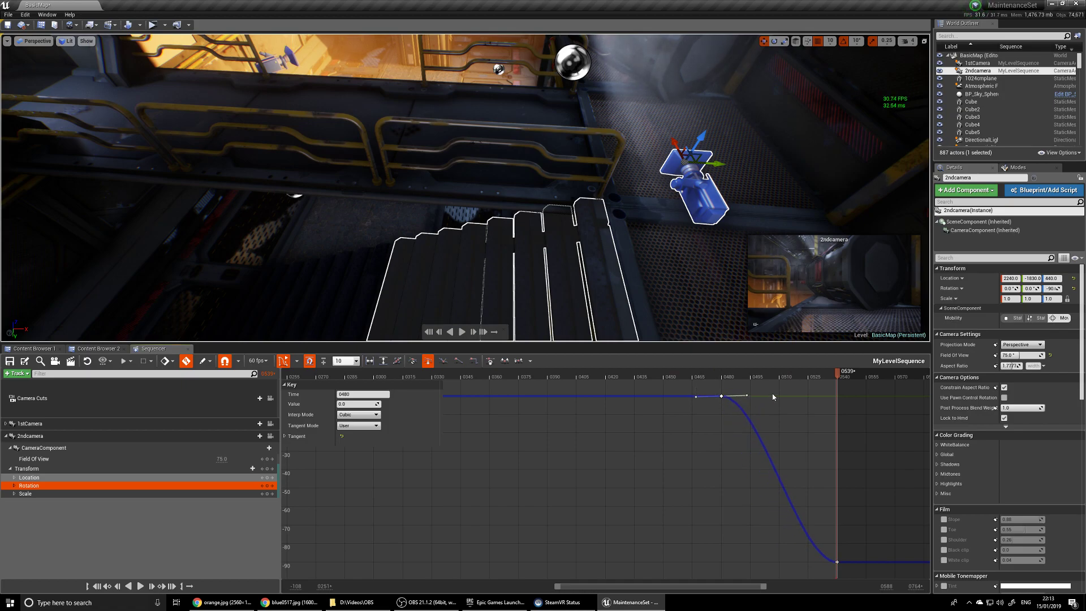
{"action": "left_click", "coordinate": [836, 562]}
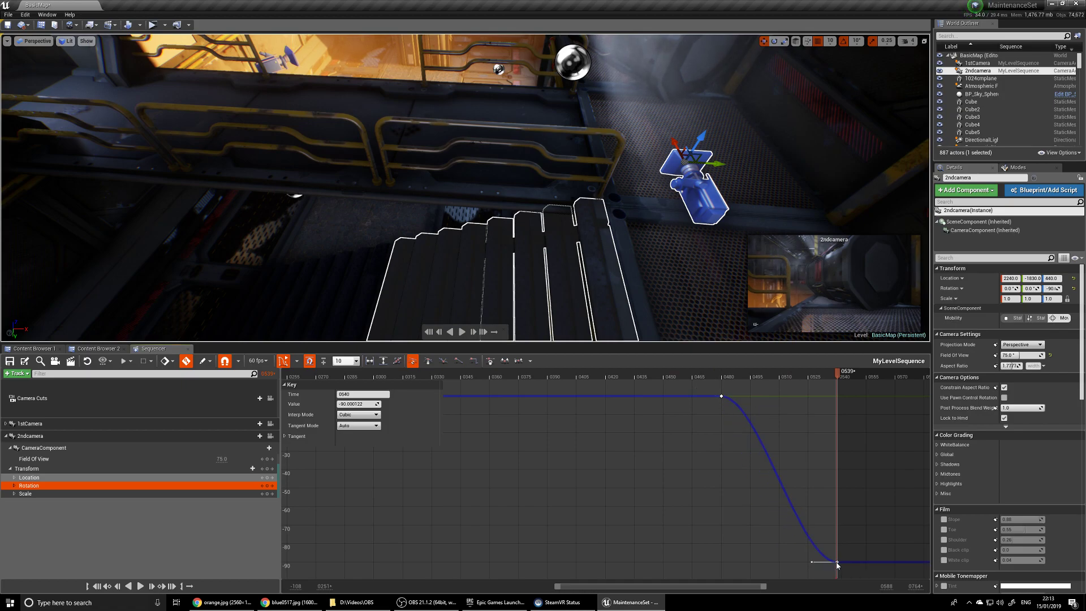
{"action": "left_click_drag", "start_coordinate": [813, 562], "coordinate": [822, 548]}
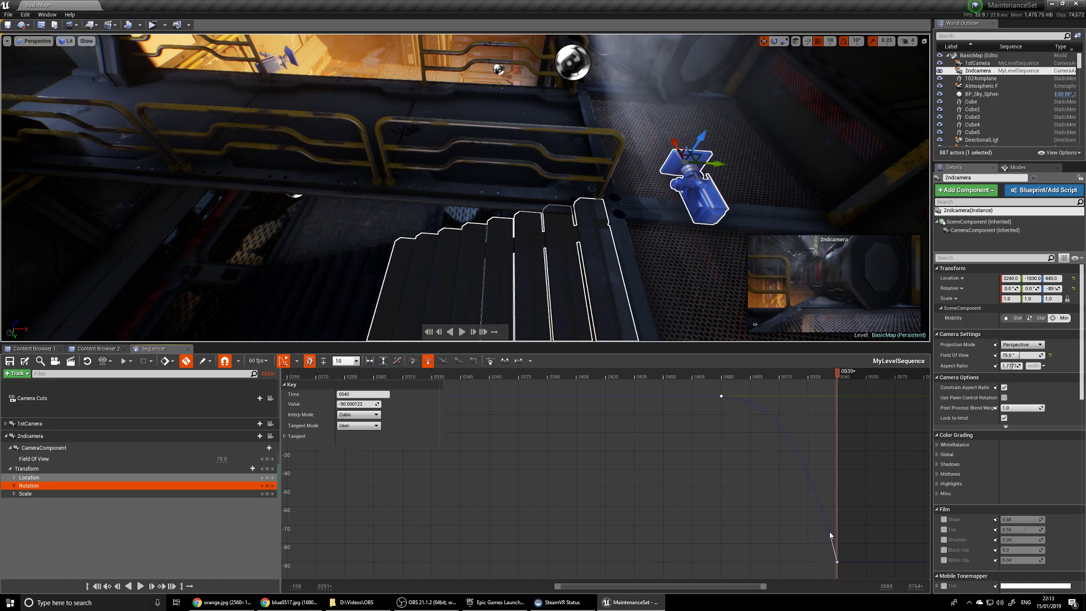
{"action": "left_click_drag", "start_coordinate": [829, 375], "coordinate": [560, 376]}
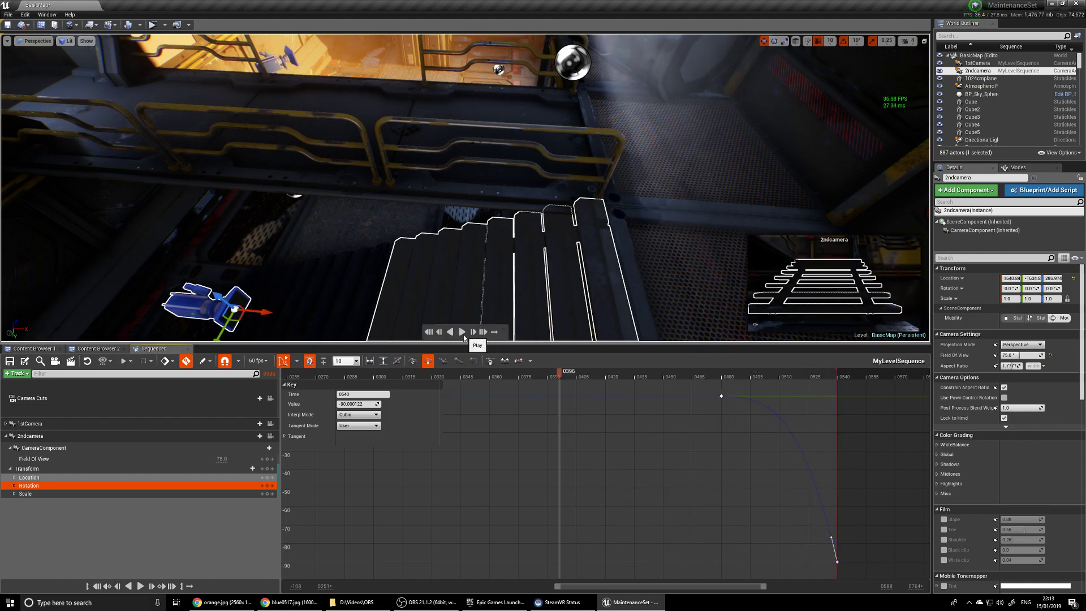
{"action": "left_click", "coordinate": [464, 336]}
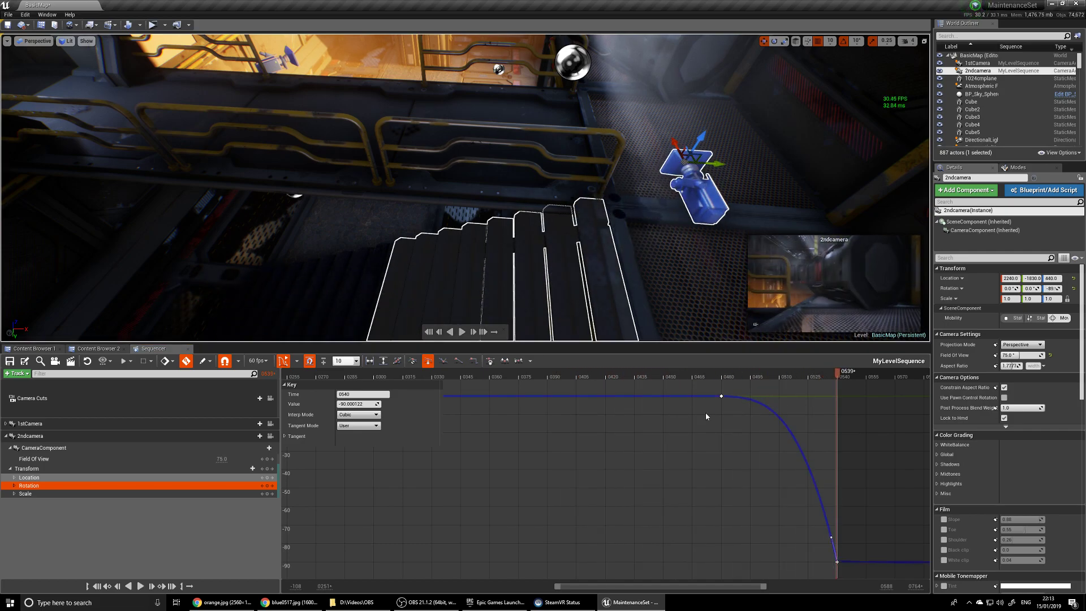
- Fine-tune the tangent of the rotation key at frame 540, replaying the shot between adjustments, and close the curve editor
{"action": "left_click_drag", "start_coordinate": [831, 537], "coordinate": [828, 539]}
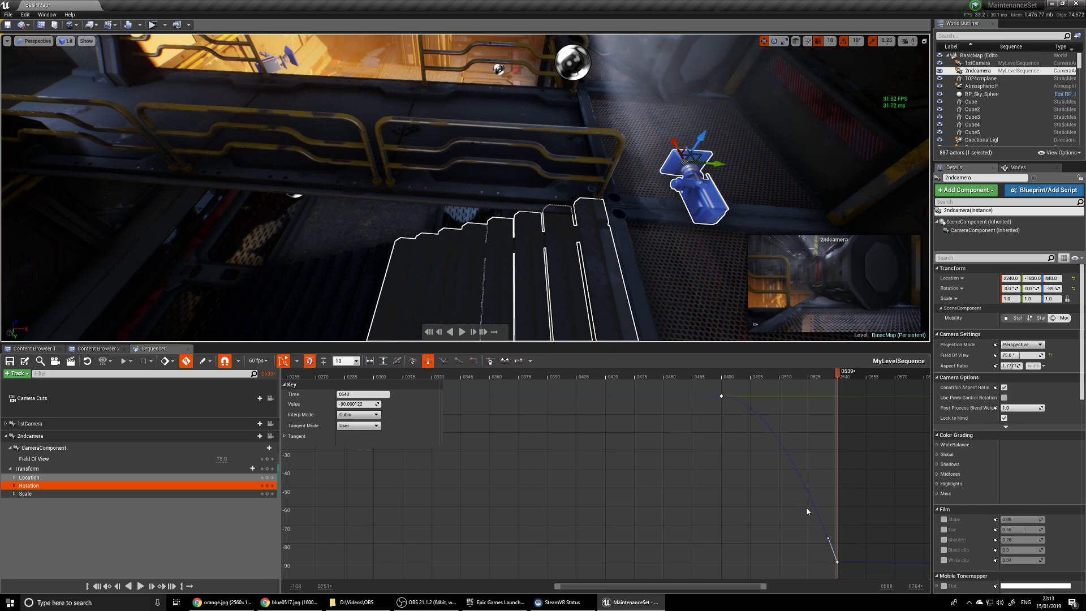
{"action": "left_click_drag", "start_coordinate": [838, 378], "coordinate": [626, 385]}
{"action": "key", "text": "space"}
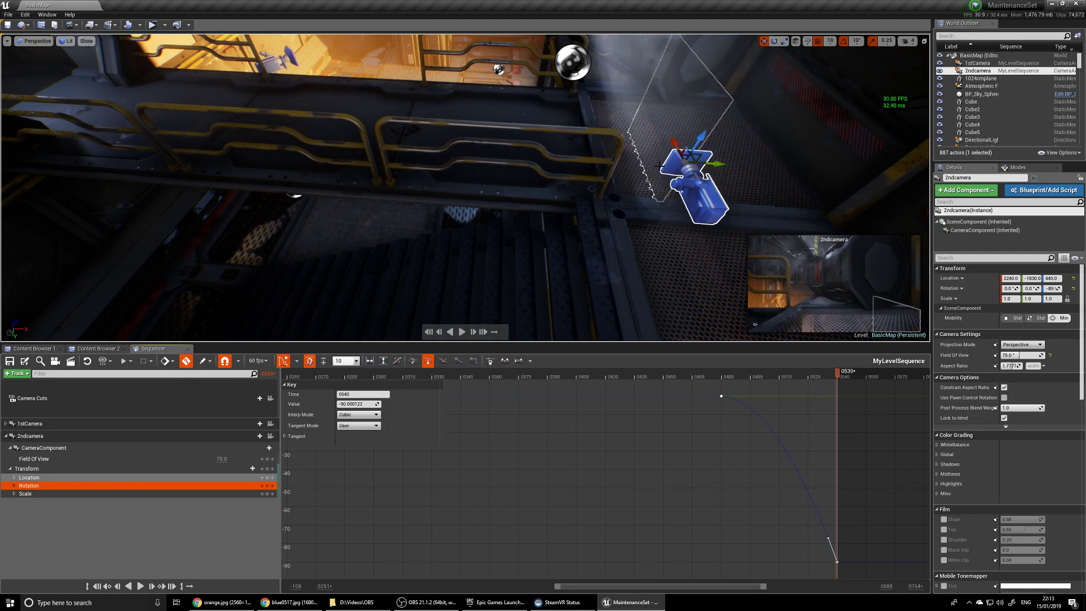
{"action": "left_click_drag", "start_coordinate": [839, 512], "coordinate": [852, 508]}
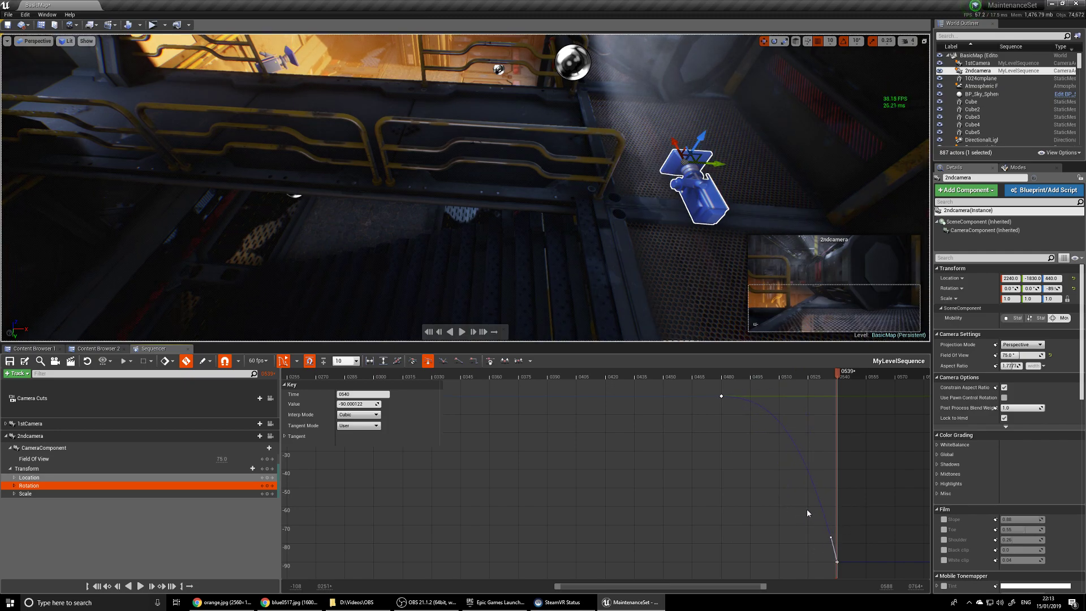
{"action": "left_click", "coordinate": [282, 360]}
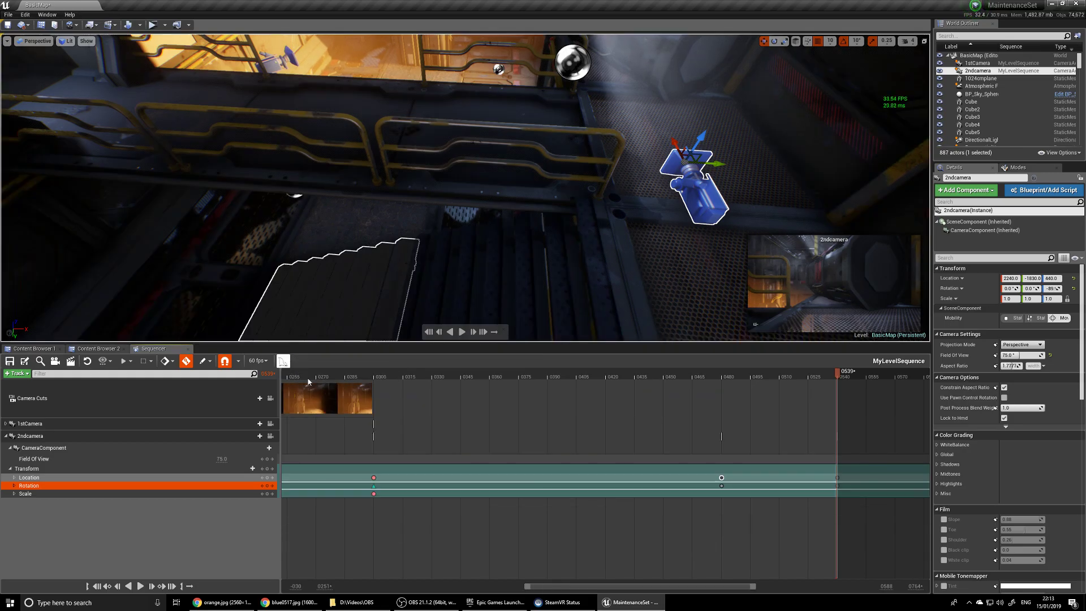
- Add a camera cut at frame 300 that uses the existing 2ndcamera binding
{"action": "left_click_drag", "start_coordinate": [837, 374], "coordinate": [468, 393]}
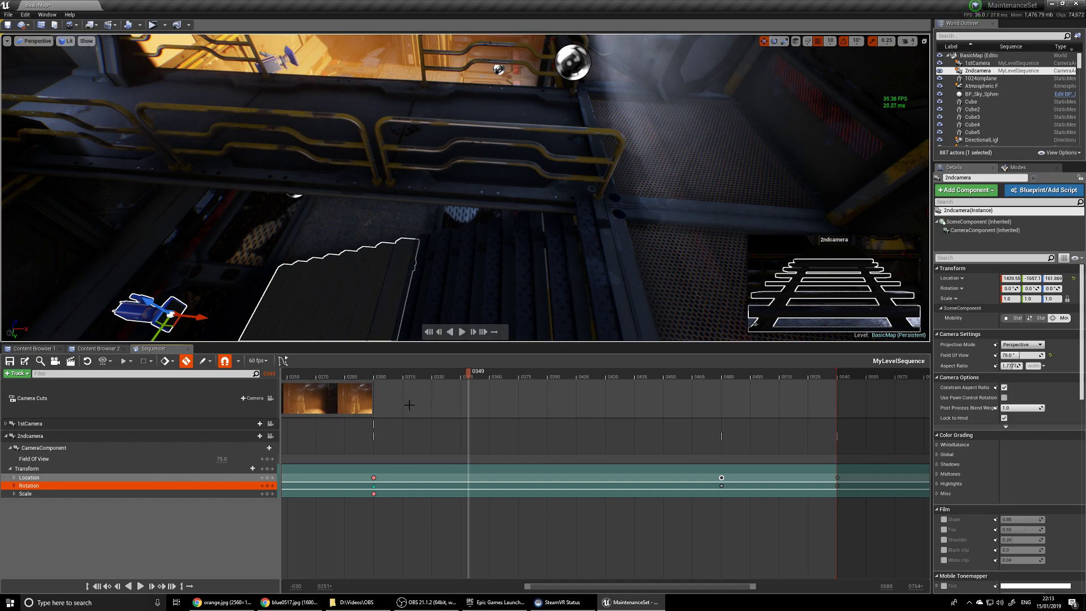
{"action": "left_click_drag", "start_coordinate": [755, 589], "coordinate": [944, 576]}
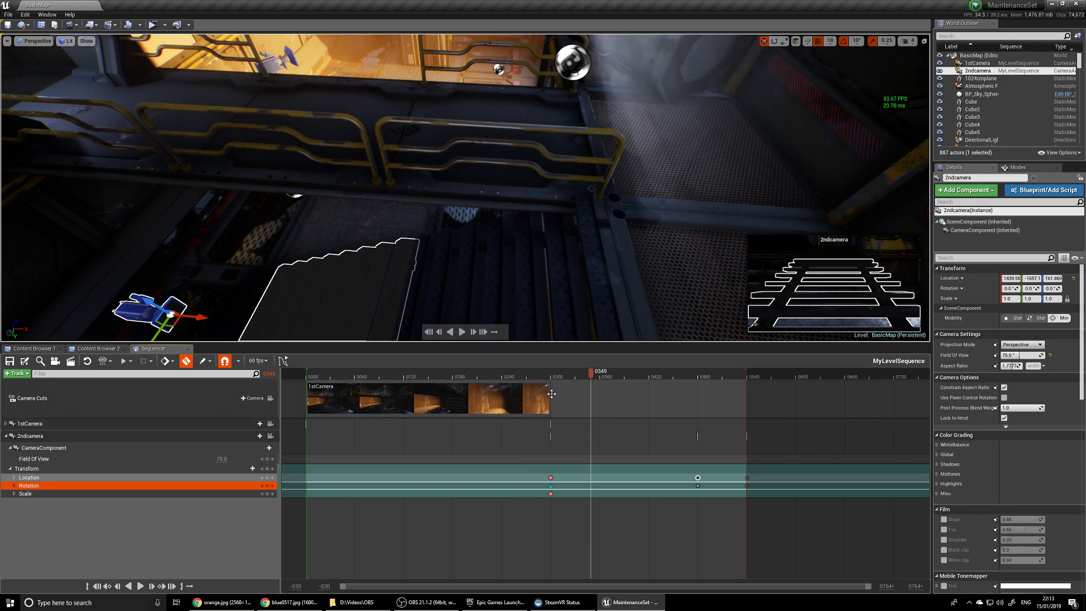
{"action": "left_click", "coordinate": [560, 375]}
{"action": "left_click_drag", "start_coordinate": [561, 389], "coordinate": [553, 390]}
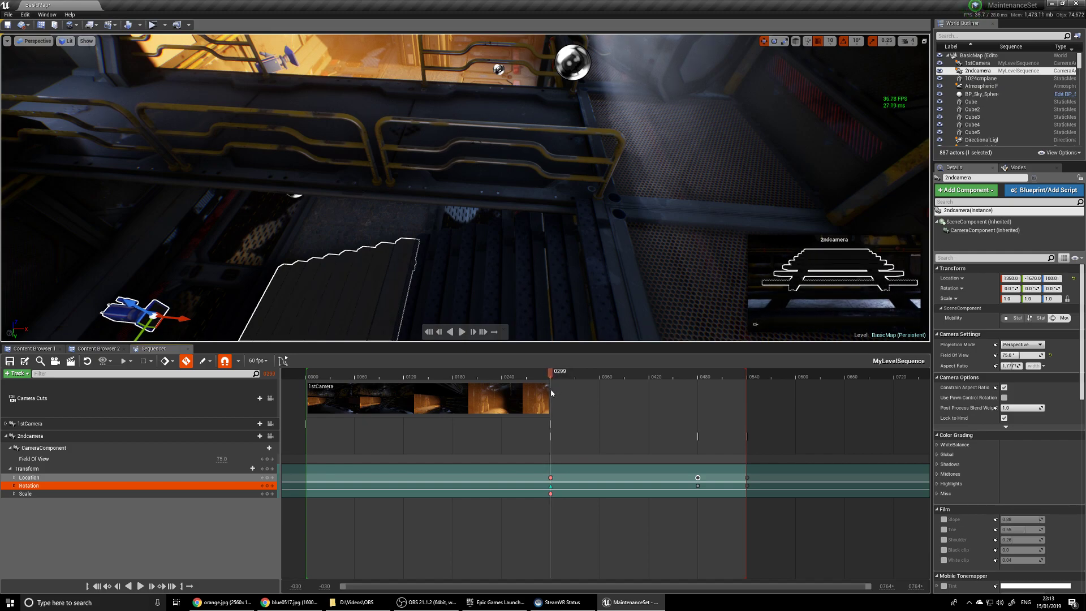
{"action": "left_click", "coordinate": [250, 398]}
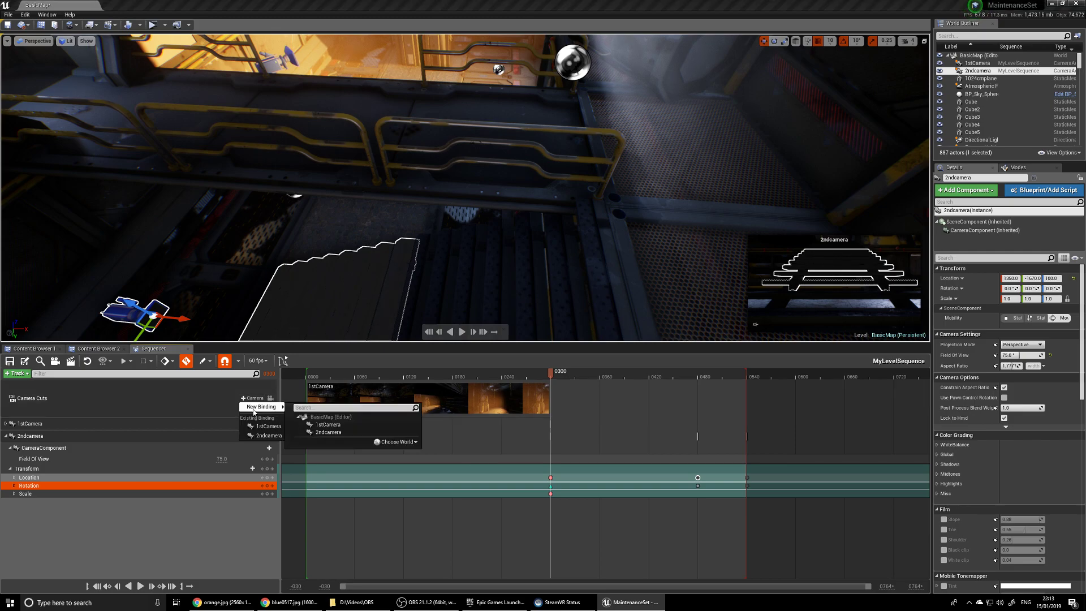
{"action": "left_click", "coordinate": [265, 436]}
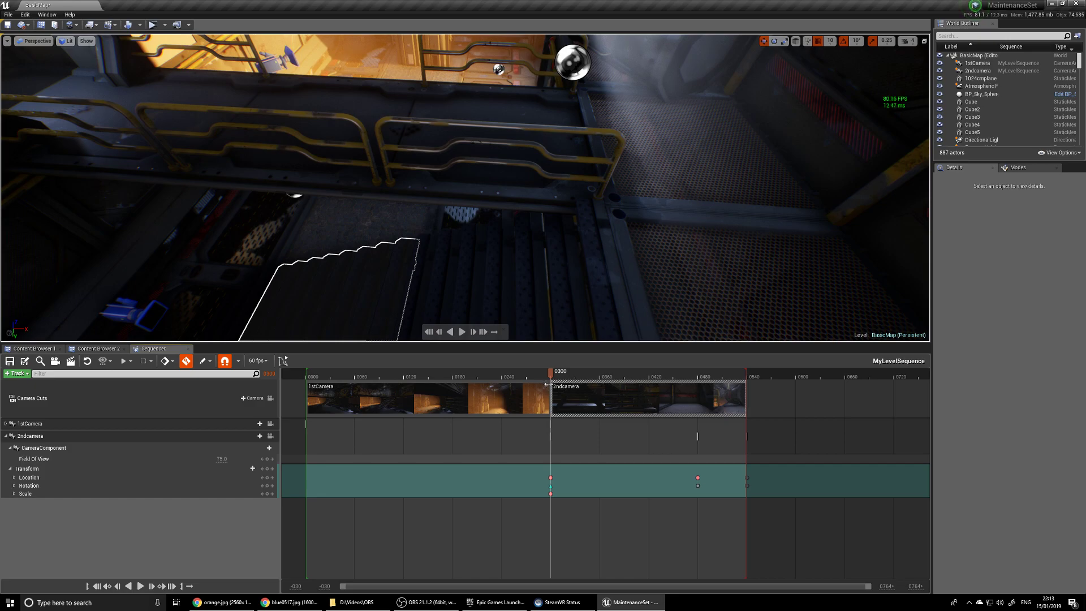
- Scrub through 2ndcamera's cut to frame 449 and collapse the 2ndcamera track
{"action": "left_click_drag", "start_coordinate": [550, 375], "coordinate": [647, 392]}
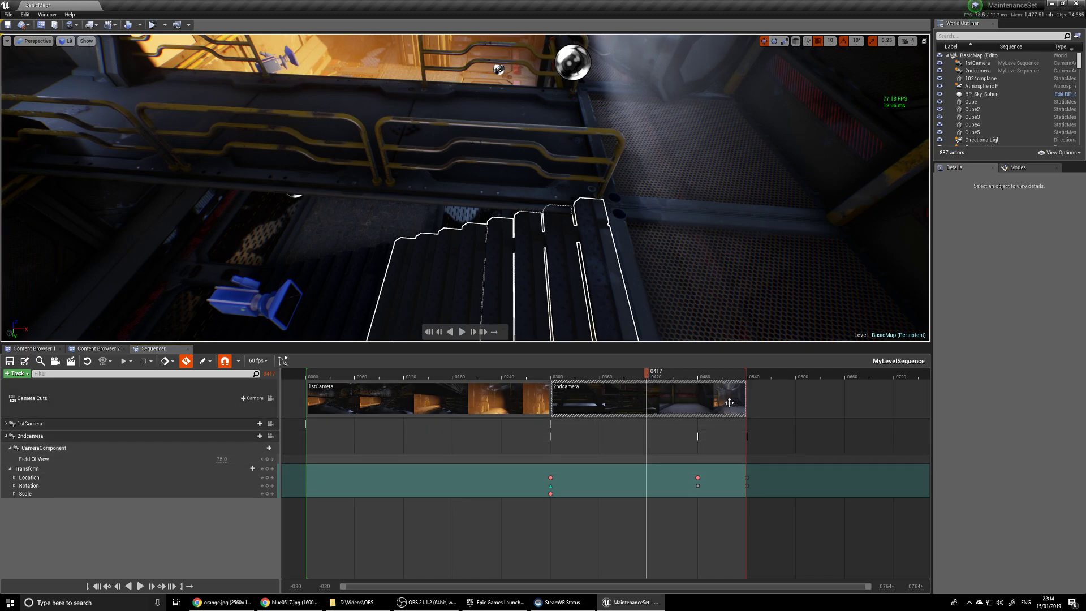
{"action": "left_click_drag", "start_coordinate": [648, 377], "coordinate": [672, 384]}
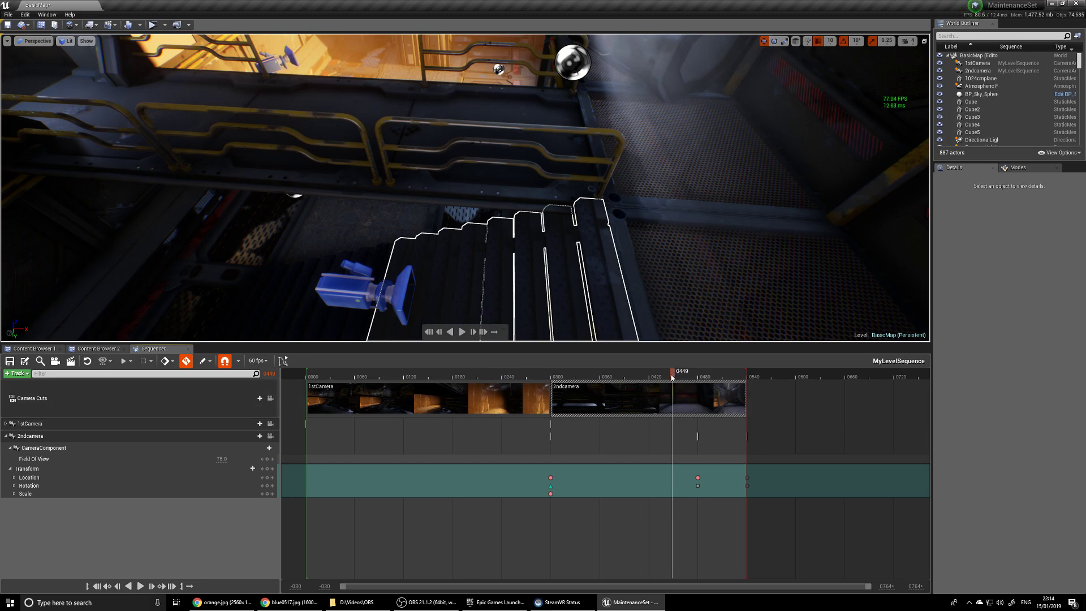
{"action": "left_click", "coordinate": [6, 437]}
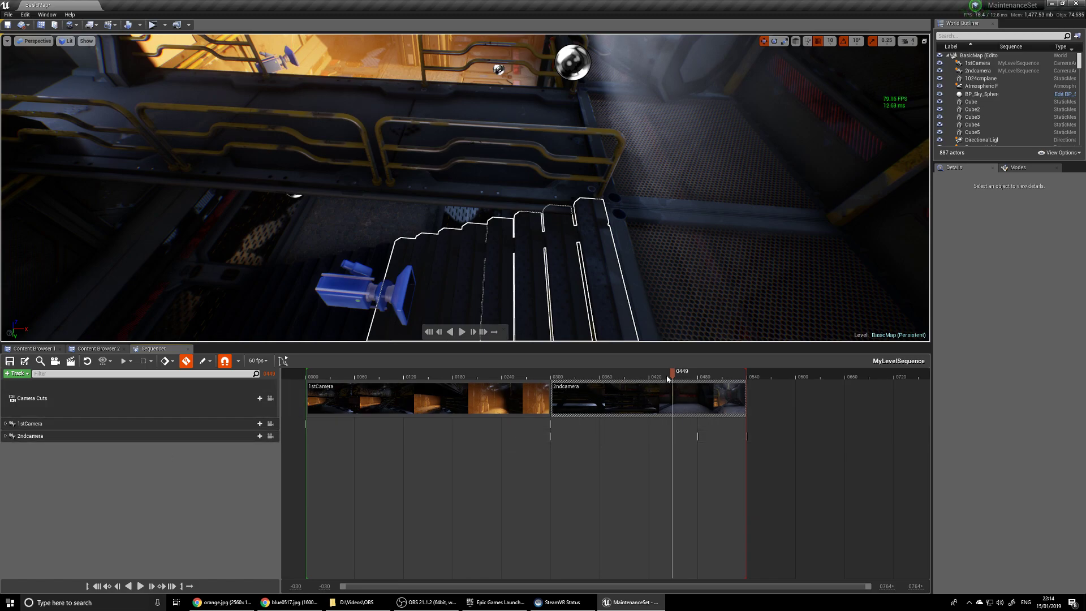
{"action": "left_click", "coordinate": [6, 436]}
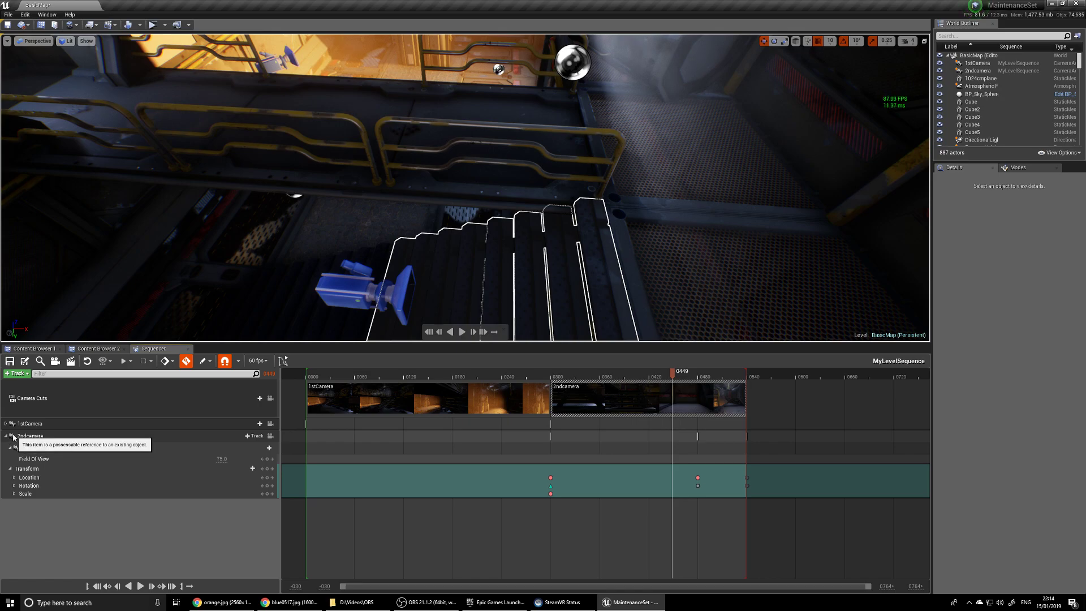
{"action": "left_click", "coordinate": [7, 435]}
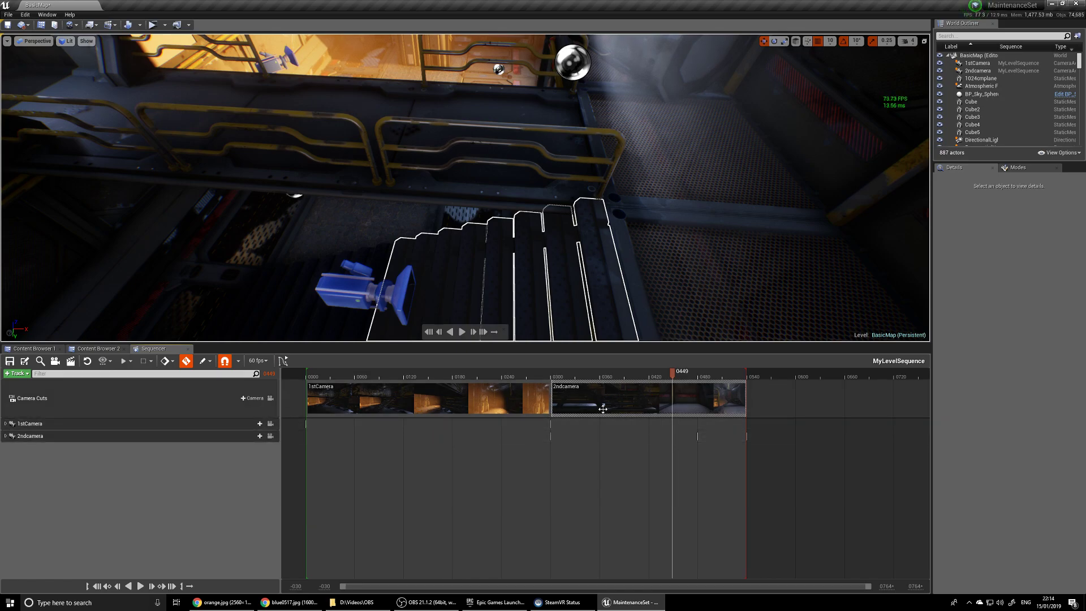
- Play the sequence from near its start and stop at frame 120
{"action": "left_click_drag", "start_coordinate": [672, 374], "coordinate": [323, 383]}
{"action": "key", "text": "space"}
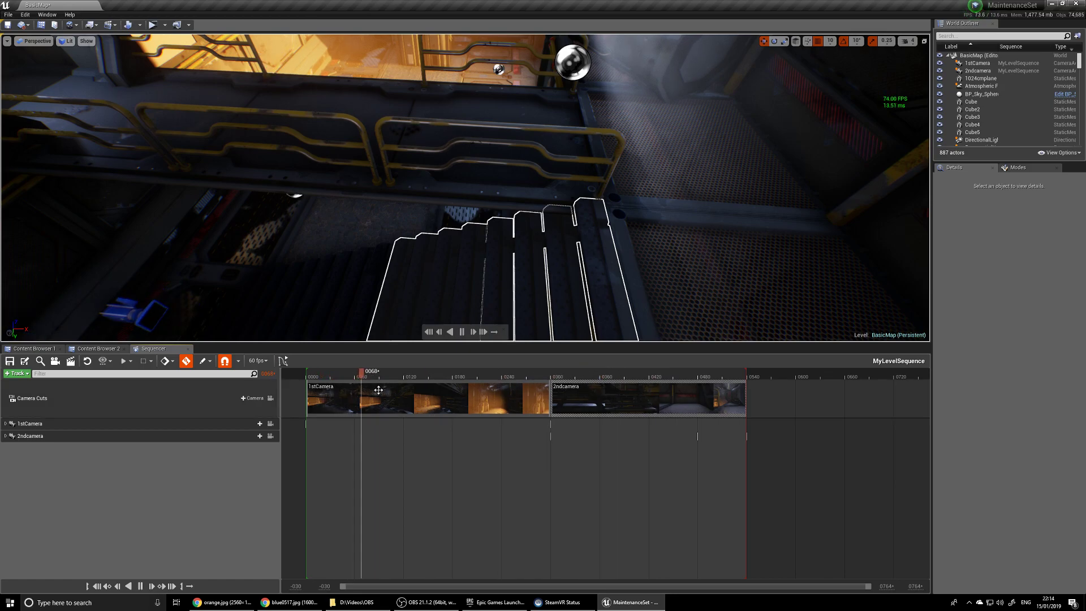
{"action": "key", "text": "space"}
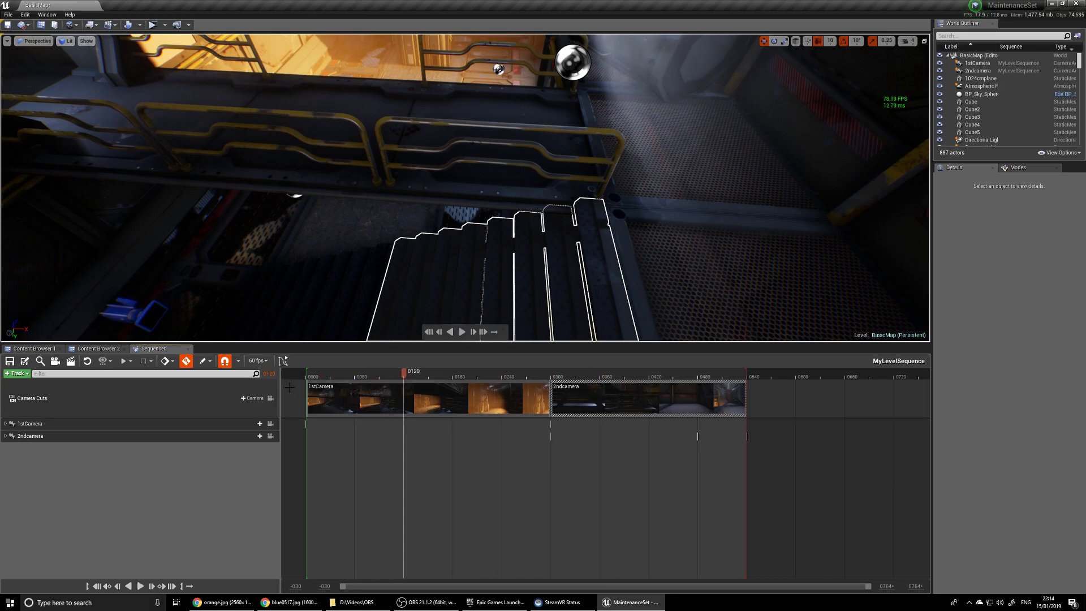
- Capture the sequence as a movie, saving BasicMap and MyLevelSequence when asked, and close the render settings
{"action": "left_click", "coordinate": [71, 361]}
{"action": "left_click", "coordinate": [622, 443]}
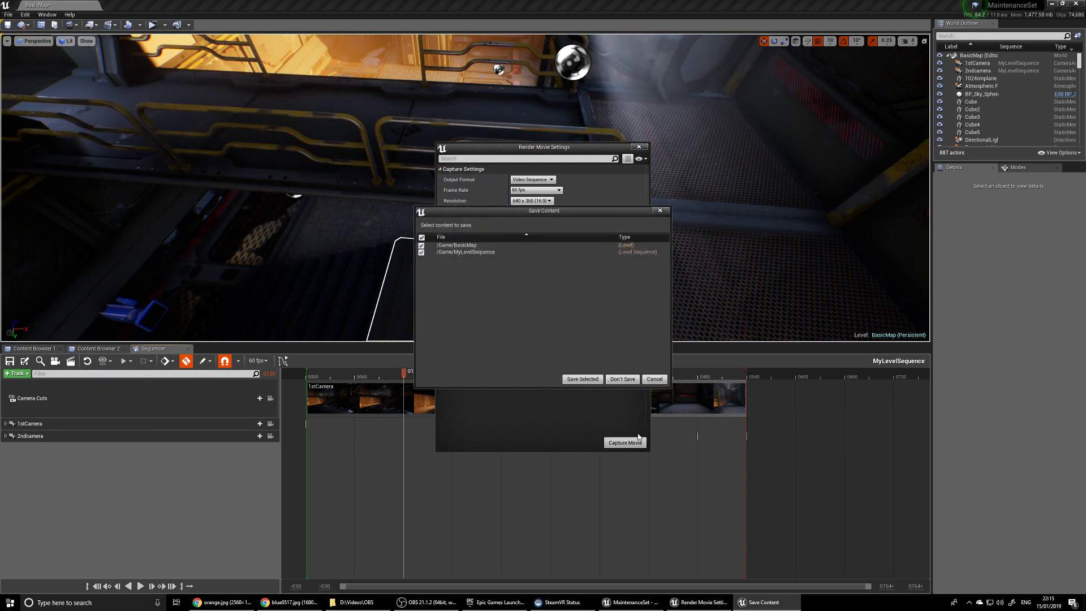
{"action": "left_click", "coordinate": [582, 380]}
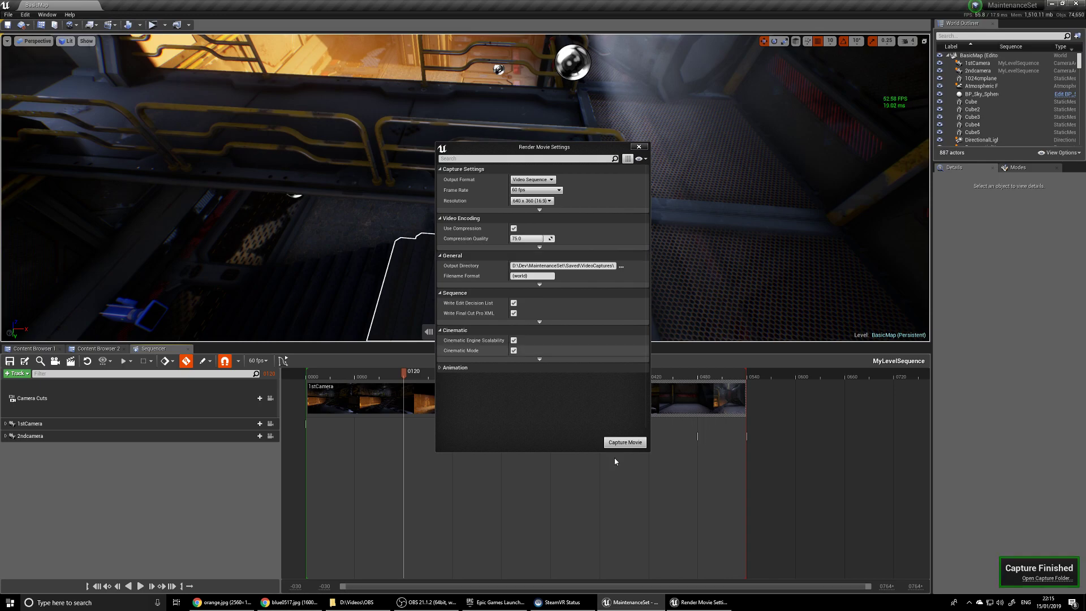
{"action": "left_click", "coordinate": [639, 146]}
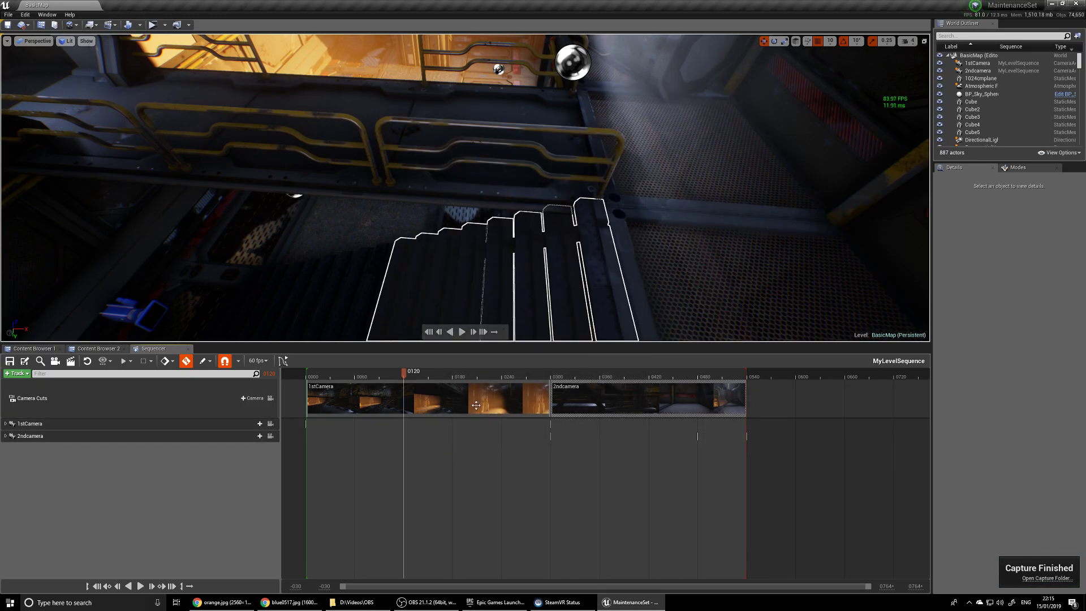
- Add a Fade track to the sequence and place it directly above the 1stCamera track
{"action": "left_click", "coordinate": [21, 376]}
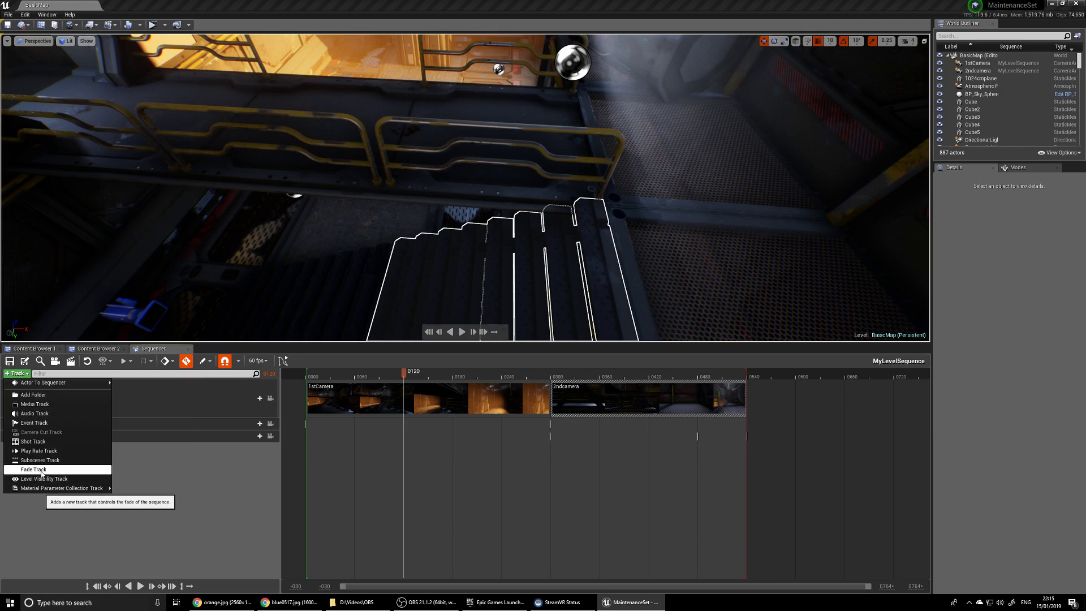
{"action": "left_click", "coordinate": [34, 469]}
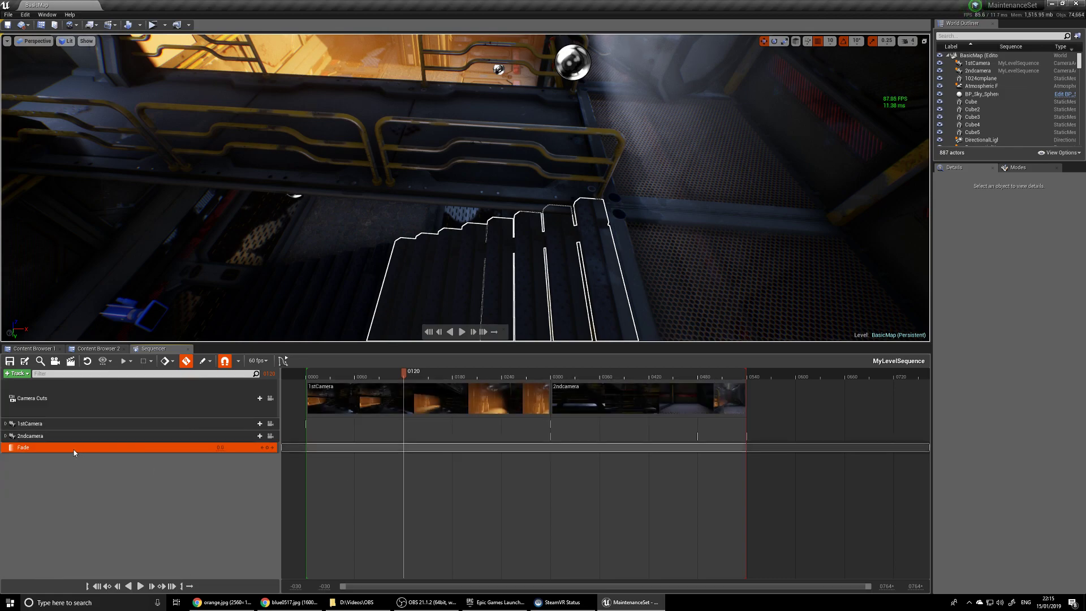
{"action": "left_click_drag", "start_coordinate": [81, 422], "coordinate": [36, 424]}
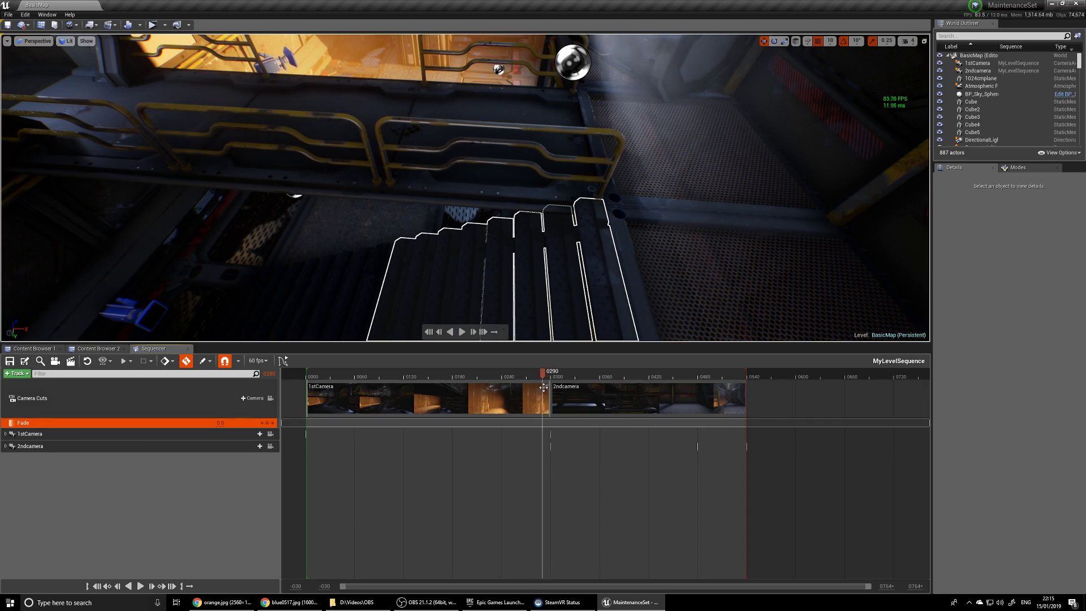
- Key the fade out at the end of 1stCamera's shot: 0.0 at frame 290 and 1.0 at frame 295
{"action": "left_click_drag", "start_coordinate": [875, 588], "coordinate": [673, 592]}
{"action": "left_click_drag", "start_coordinate": [584, 586], "coordinate": [550, 587]}
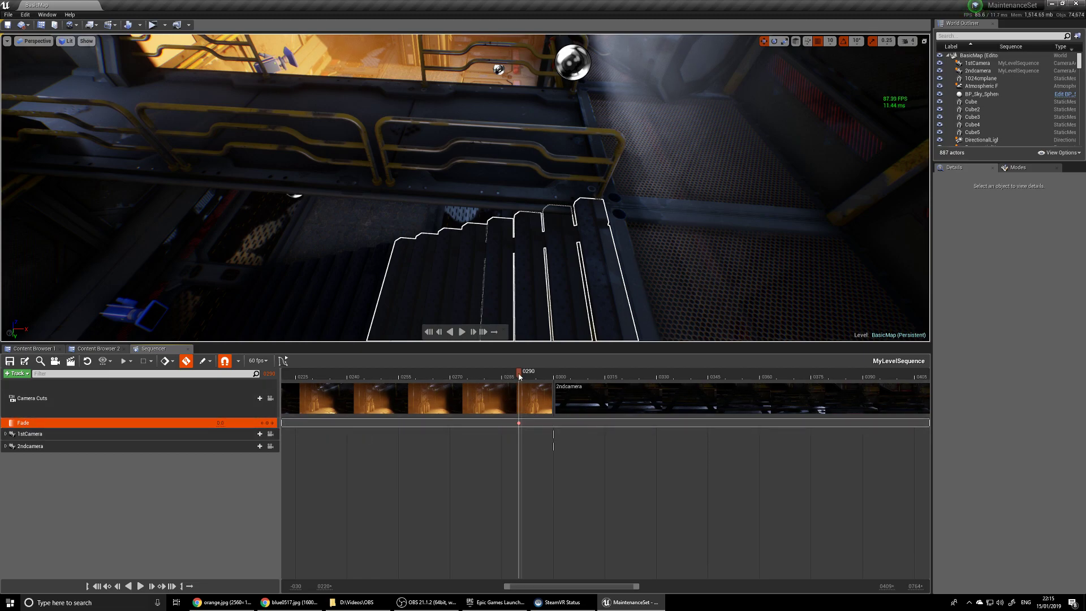
{"action": "left_click_drag", "start_coordinate": [524, 374], "coordinate": [536, 376]}
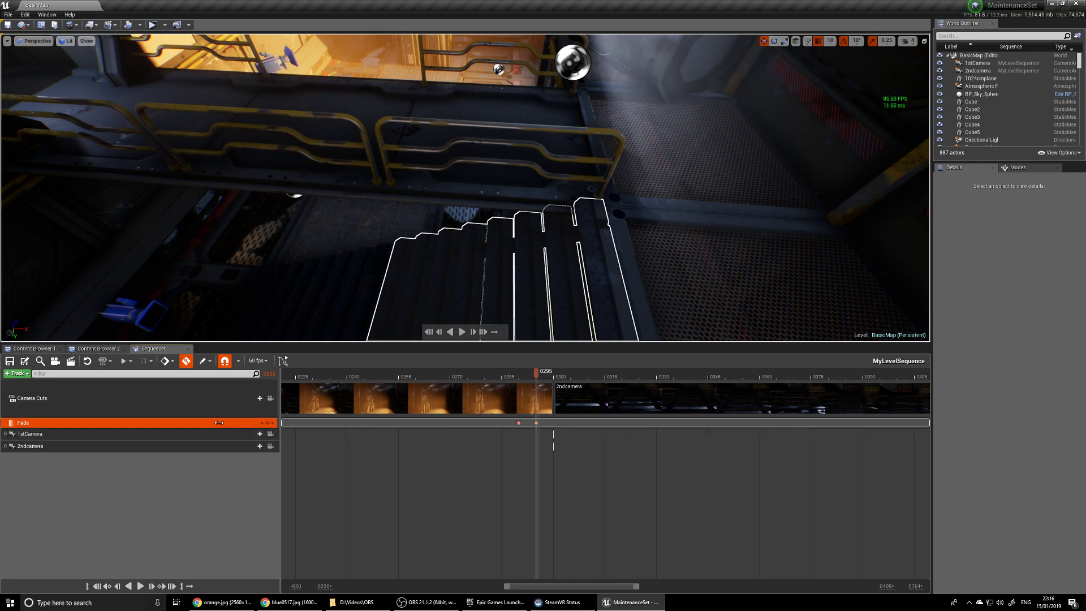
{"action": "key", "text": "Return"}
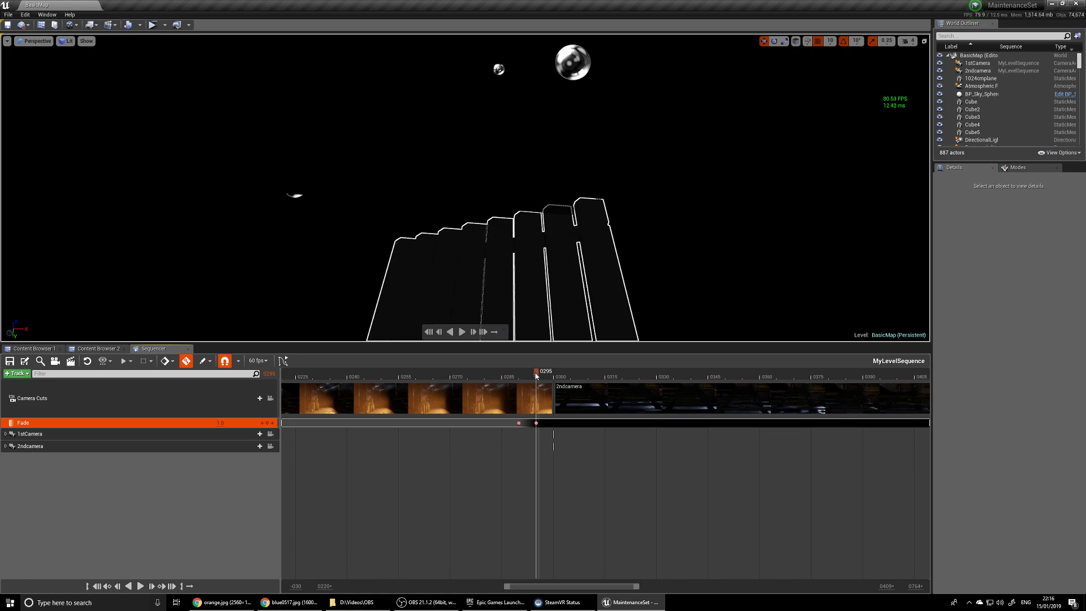
- Key the fade in on 2ndcamera's shot: keep 1.0 at frame 305 and set 0.0 at frame 310
{"action": "left_click_drag", "start_coordinate": [536, 376], "coordinate": [565, 378]}
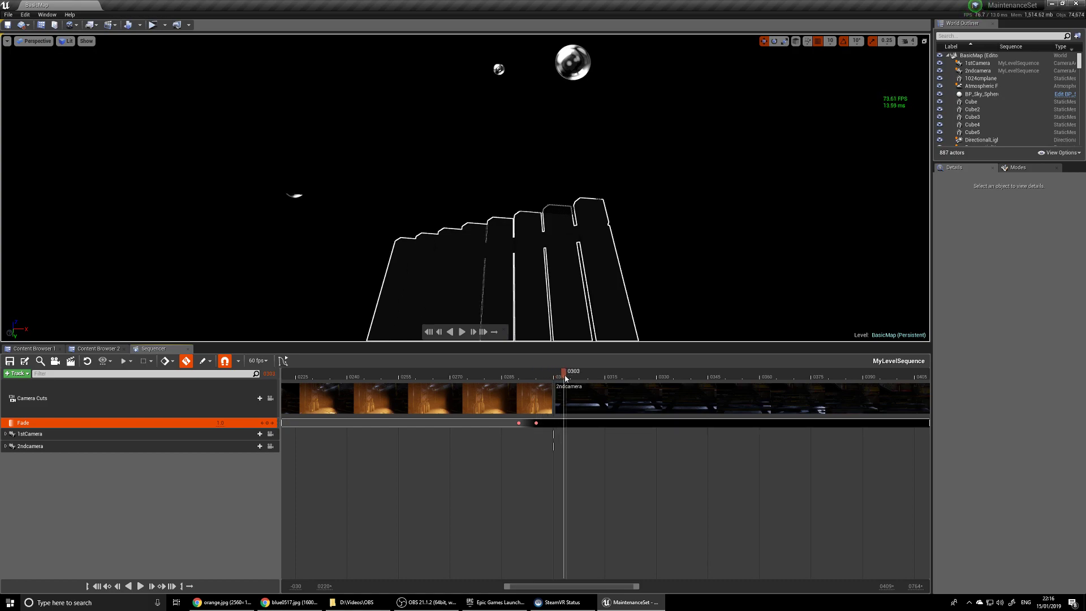
{"action": "left_click", "coordinate": [268, 424]}
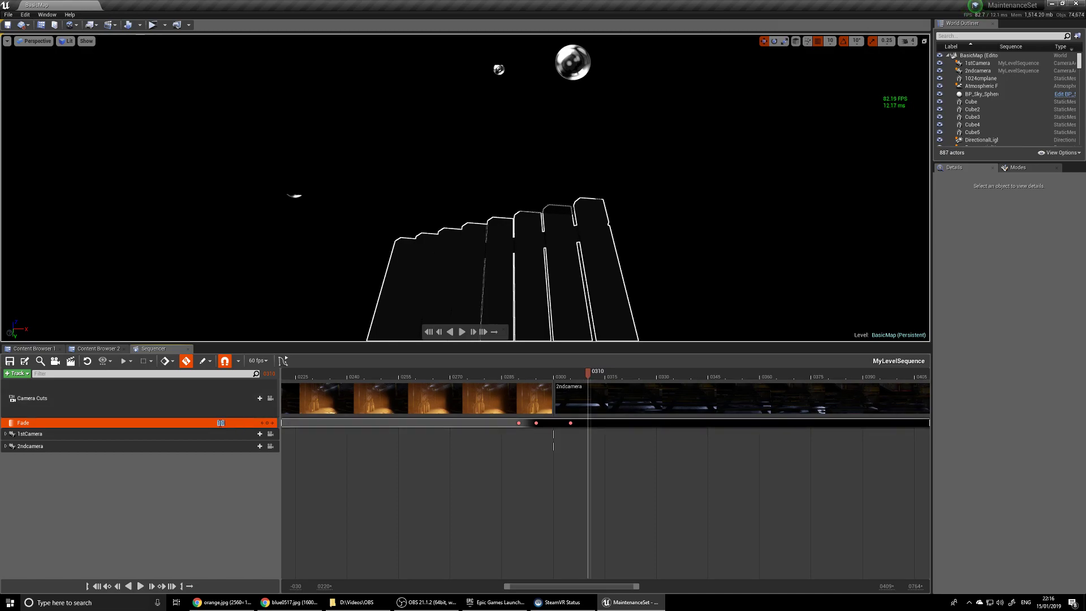
{"action": "key", "text": "Return"}
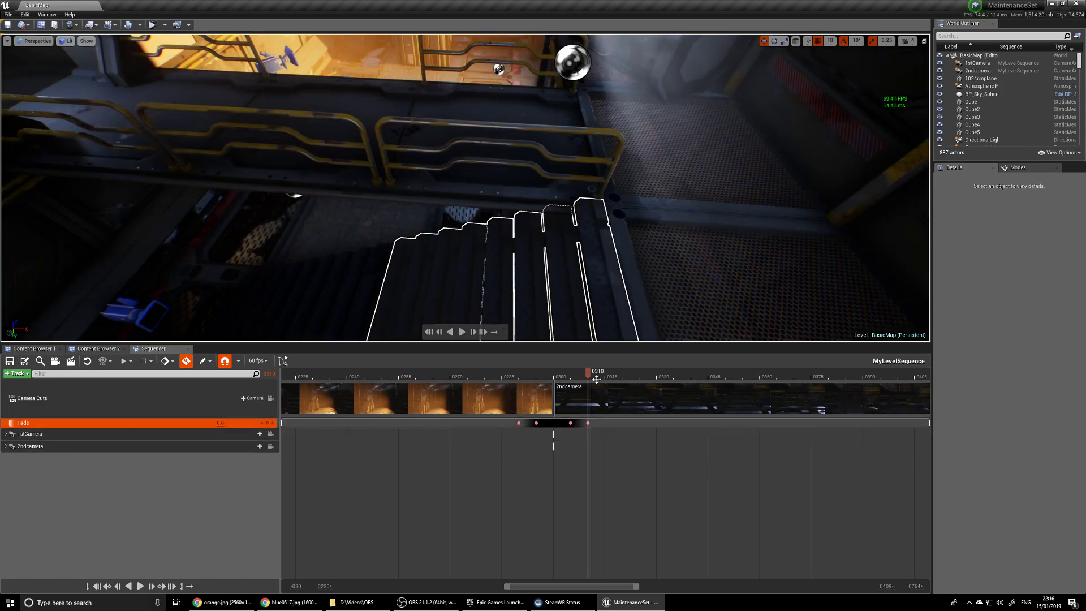
- Capture the sequence with its fade as a movie at the existing render settings, and close the render settings
{"action": "left_click_drag", "start_coordinate": [588, 373], "coordinate": [329, 385]}
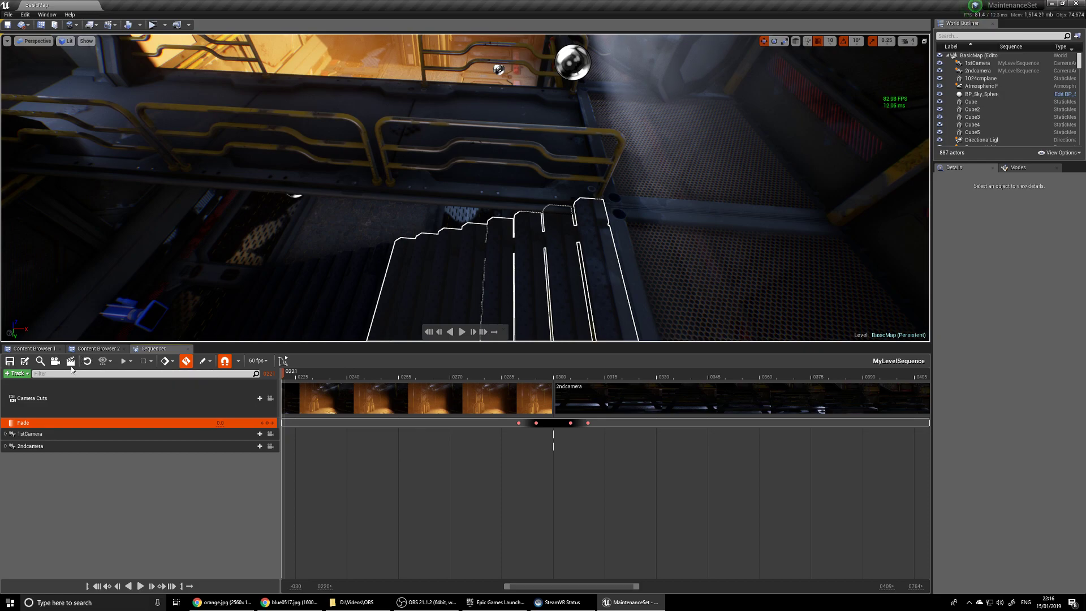
{"action": "left_click", "coordinate": [73, 363]}
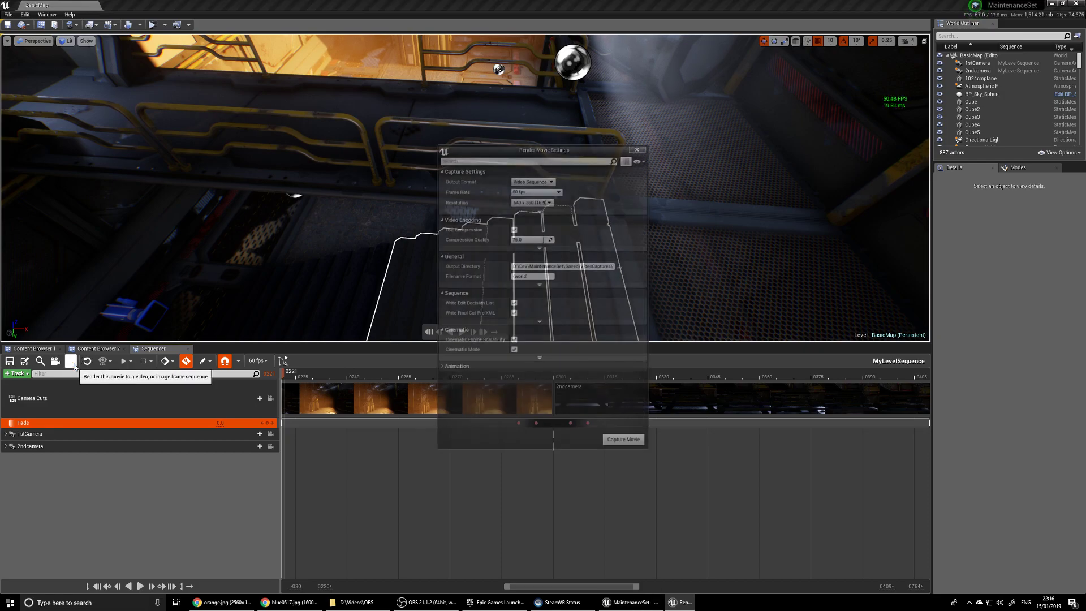
{"action": "left_click", "coordinate": [617, 443]}
{"action": "left_click", "coordinate": [582, 379]}
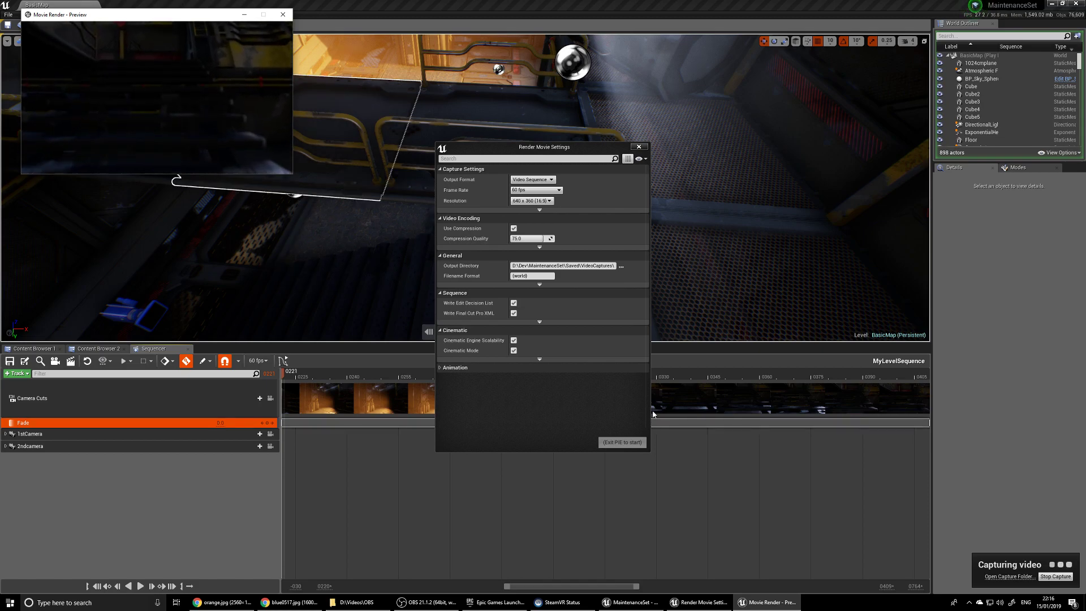
{"action": "left_click", "coordinate": [639, 147]}
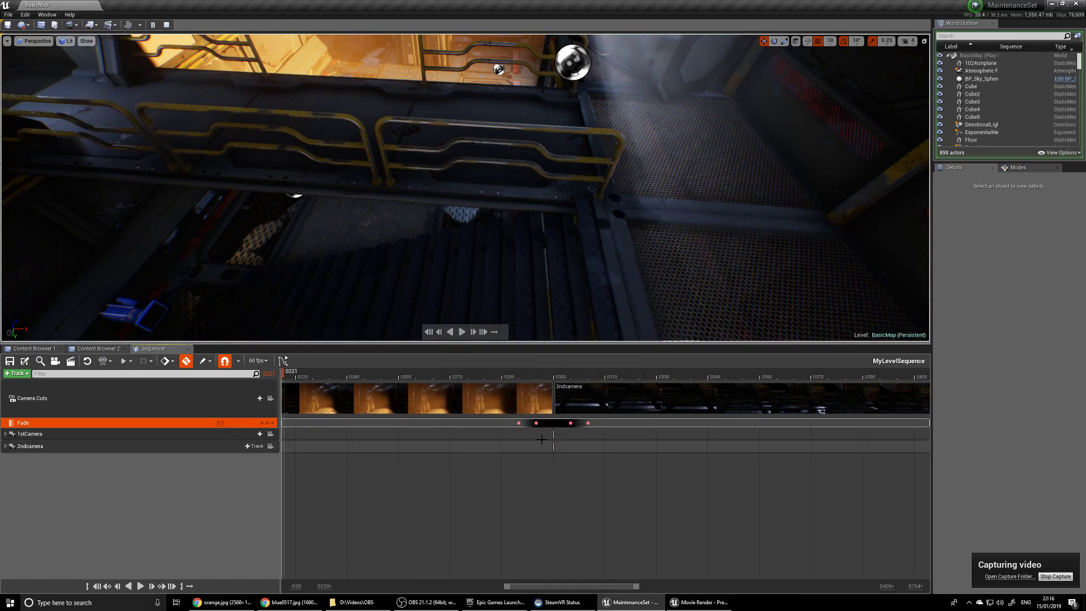
- Lengthen the fade by moving its outer keys to frames 280 and 320, and scrub through the transition
{"action": "left_click", "coordinate": [518, 424]}
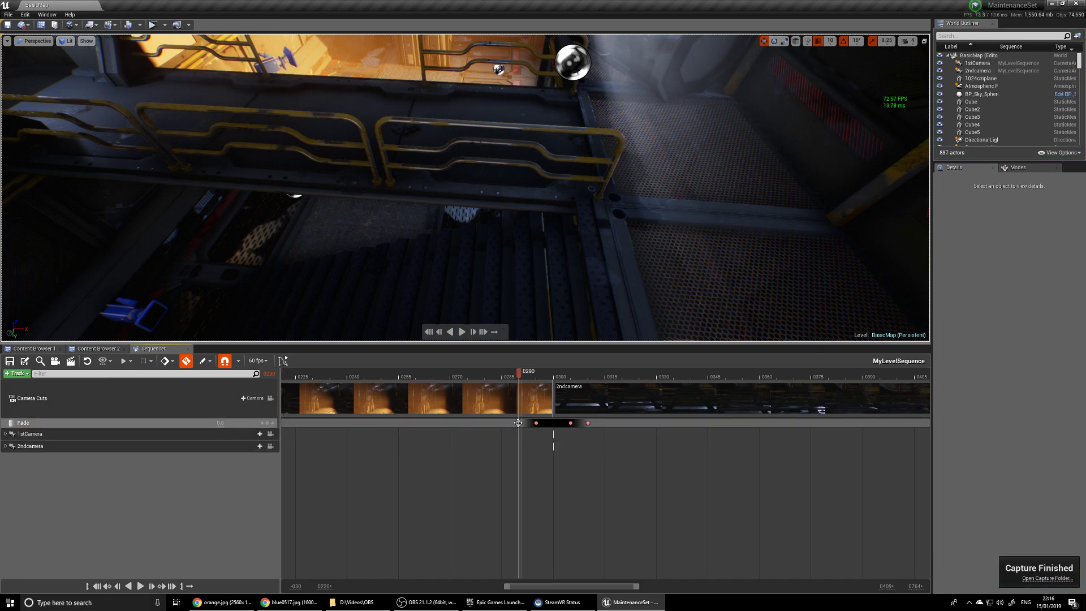
{"action": "left_click_drag", "start_coordinate": [519, 424], "coordinate": [484, 428]}
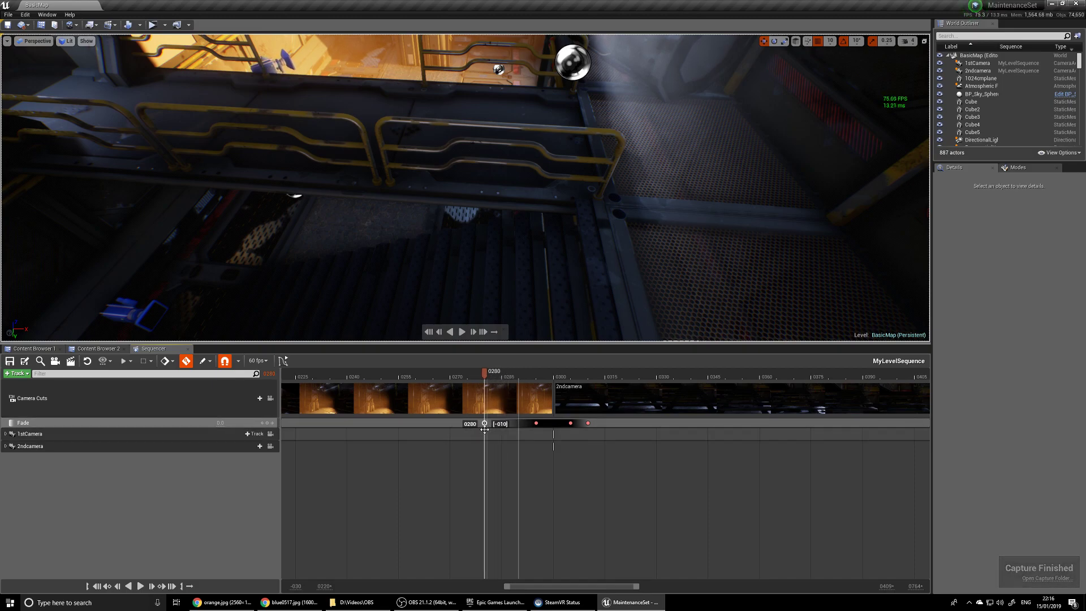
{"action": "left_click_drag", "start_coordinate": [587, 423], "coordinate": [623, 422]}
{"action": "left_click", "coordinate": [534, 380]}
{"action": "left_click_drag", "start_coordinate": [534, 378], "coordinate": [592, 376]}
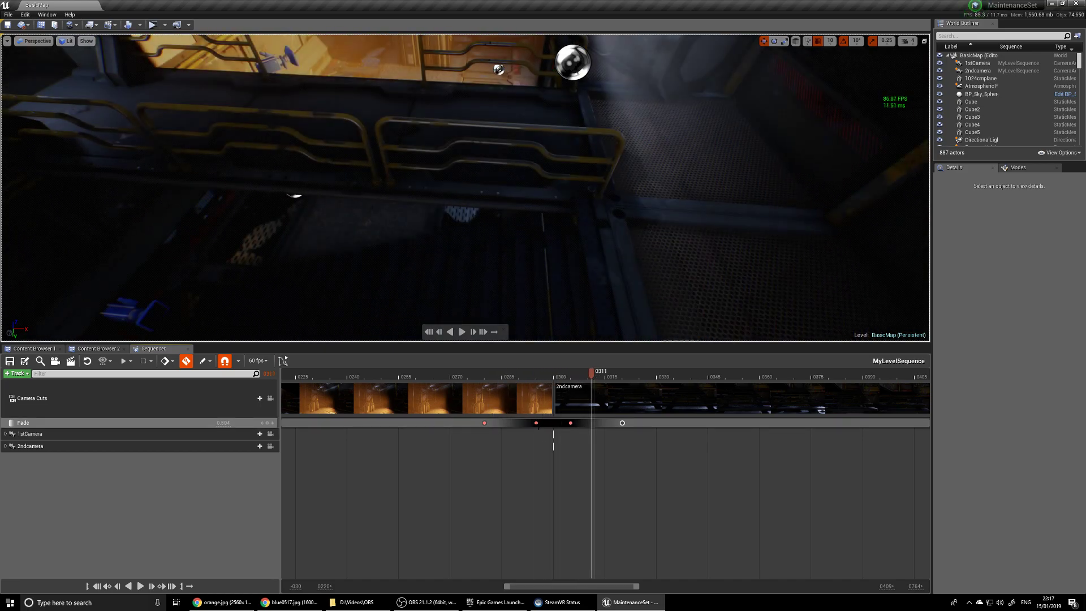
- Move the two full-black fade keys closer together, to frames 297 and 303, and play the transition
{"action": "left_click", "coordinate": [535, 424]}
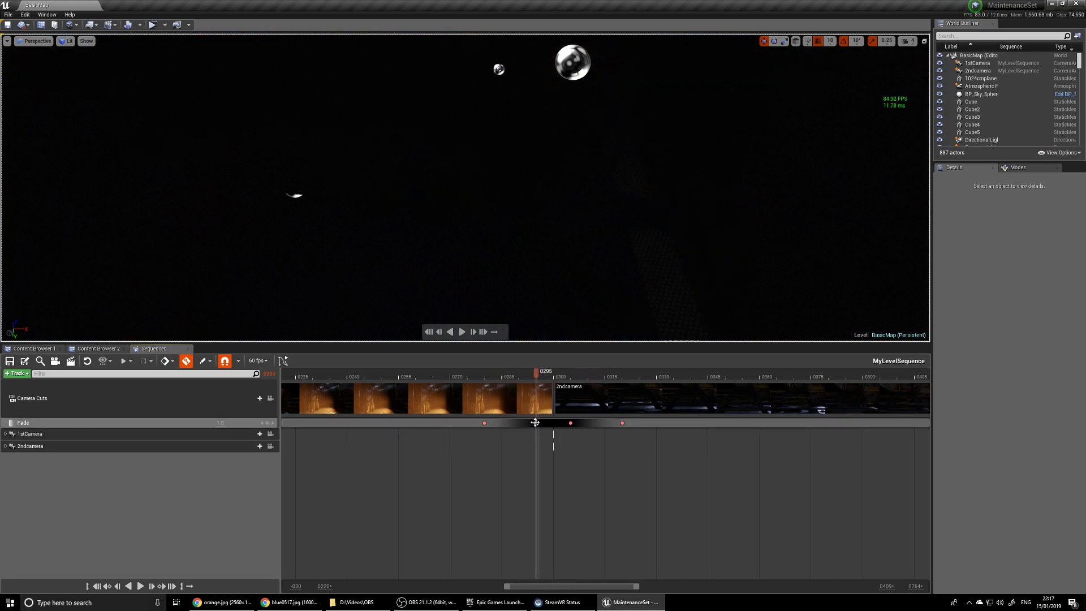
{"action": "left_click_drag", "start_coordinate": [540, 423], "coordinate": [563, 423]}
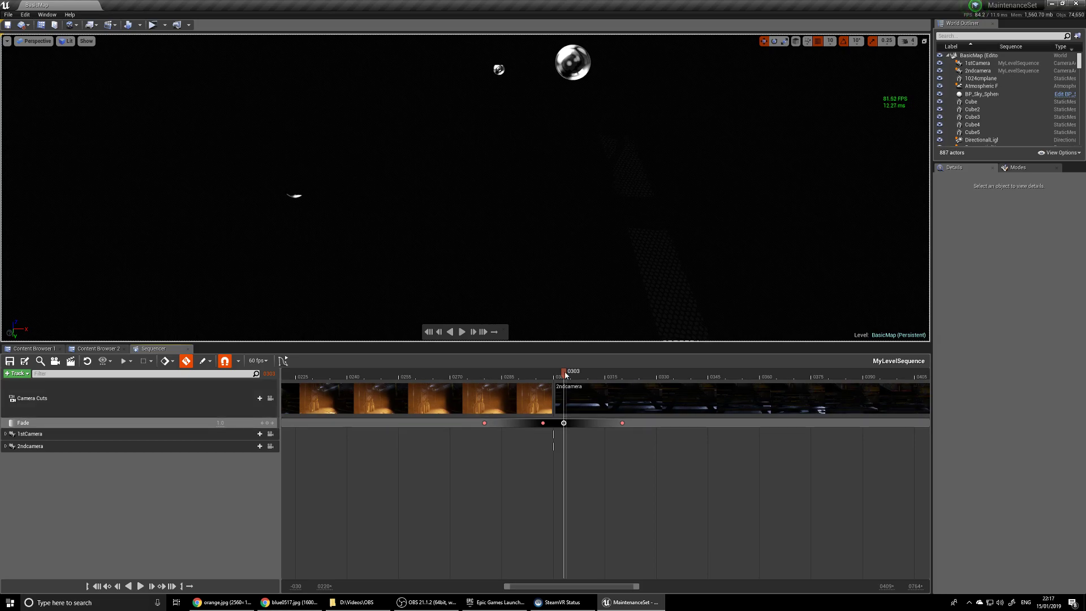
{"action": "left_click_drag", "start_coordinate": [554, 375], "coordinate": [337, 384]}
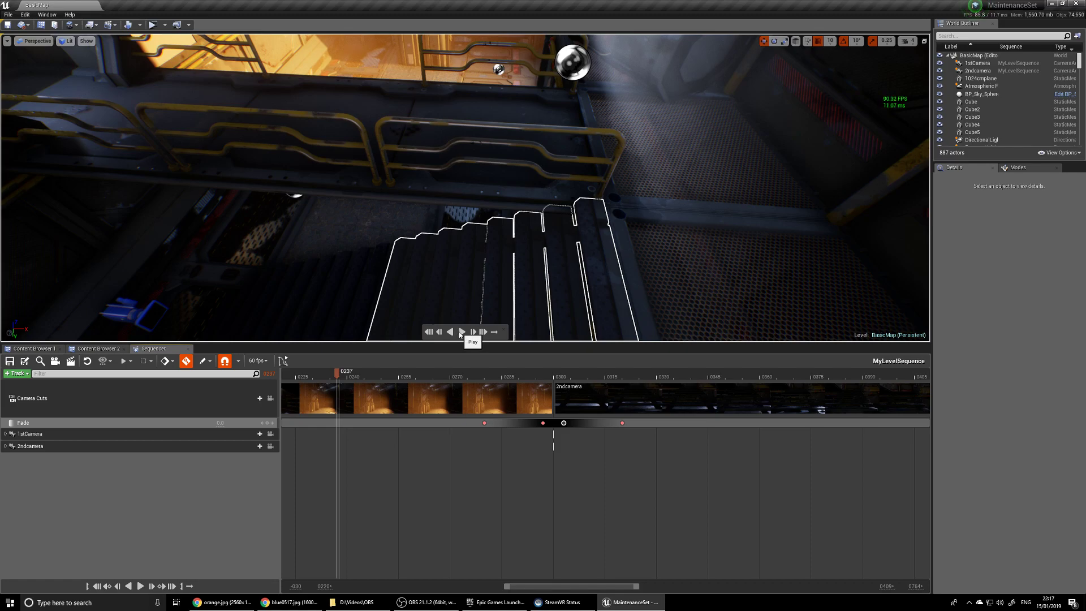
{"action": "left_click", "coordinate": [463, 333]}
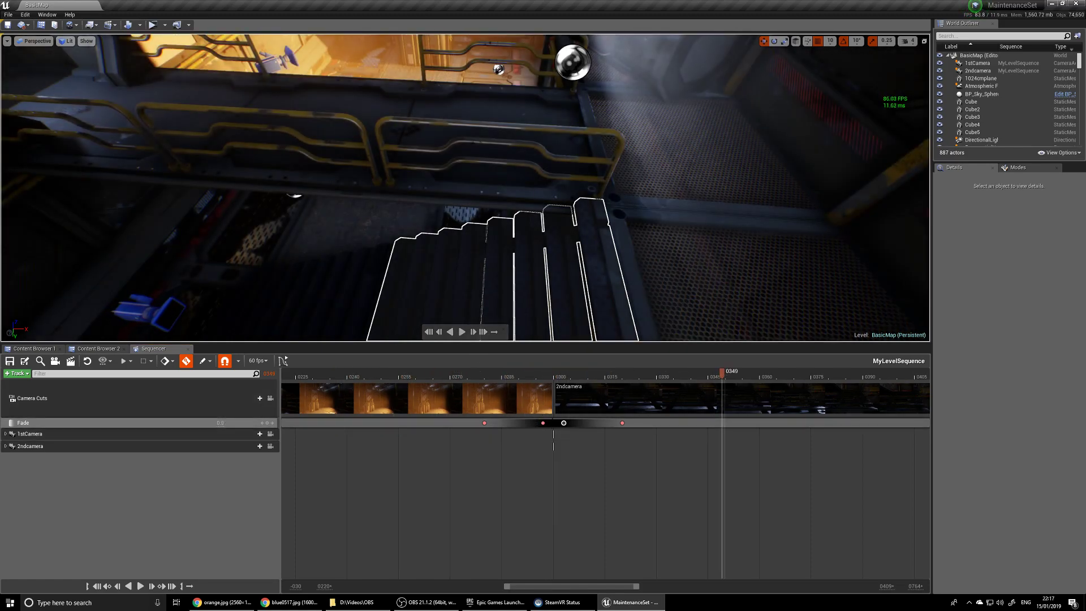
{"action": "left_click", "coordinate": [393, 375]}
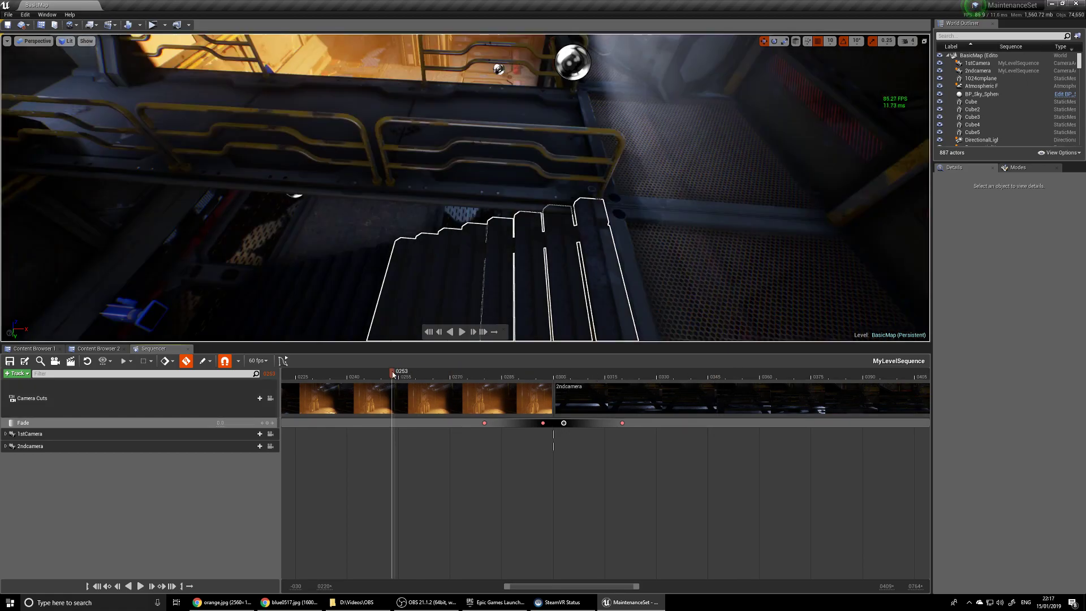
- Move the outer fade keys further apart, to frames 270 and 330, and play the transition
{"action": "left_click", "coordinate": [485, 423]}
{"action": "left_click_drag", "start_coordinate": [481, 423], "coordinate": [451, 423]}
{"action": "left_click_drag", "start_coordinate": [620, 423], "coordinate": [656, 423]}
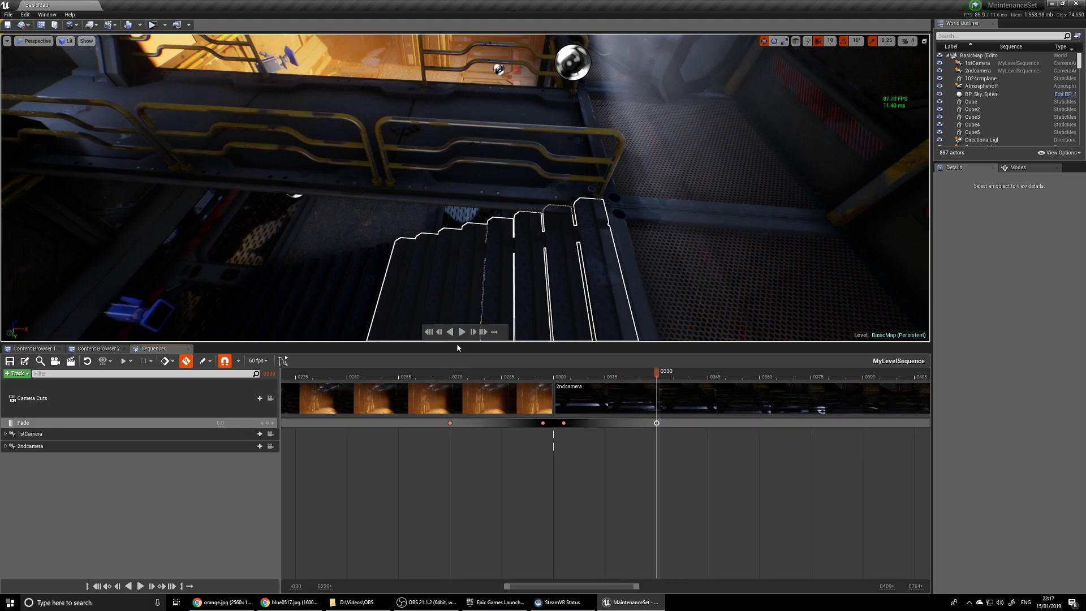
{"action": "left_click_drag", "start_coordinate": [656, 378], "coordinate": [306, 376]}
{"action": "left_click", "coordinate": [461, 332]}
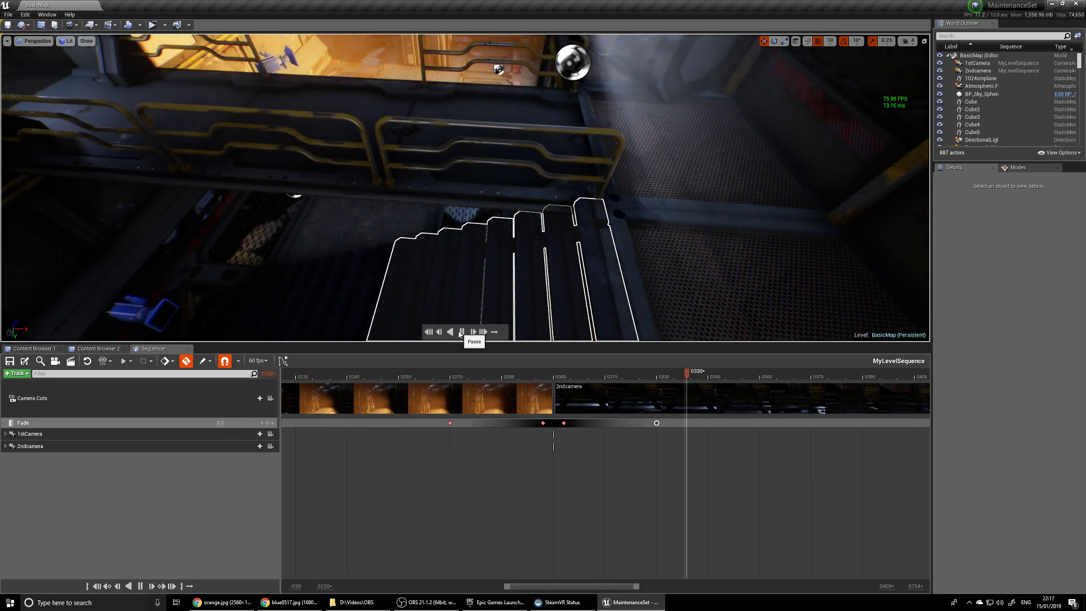
{"action": "left_click", "coordinate": [461, 332]}
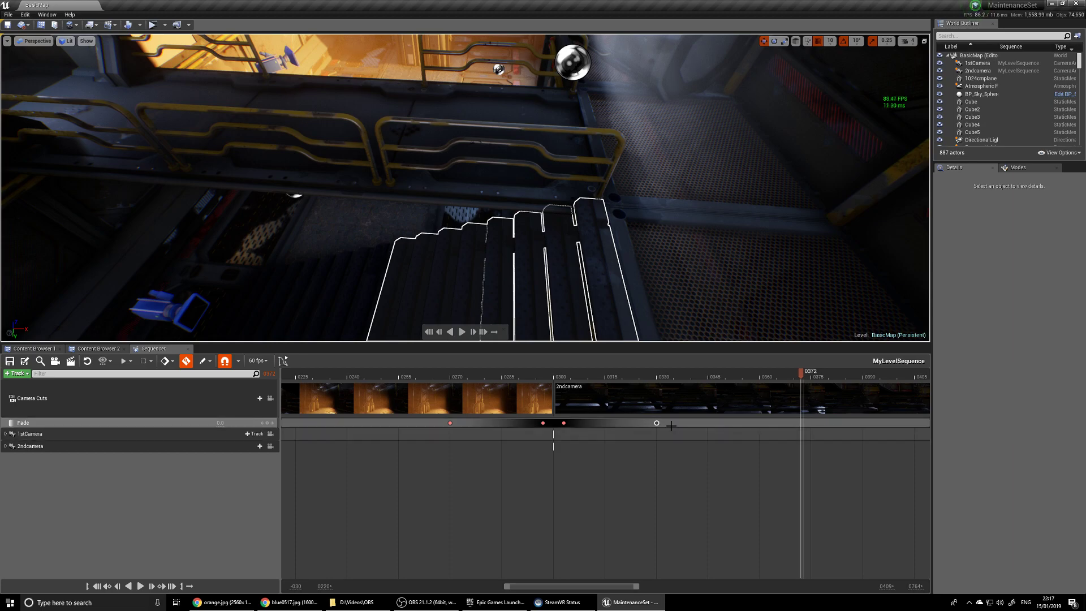
- Move the fade's start key to frame 260 and its end key to frame 340, and play the transition
{"action": "left_click", "coordinate": [450, 423]}
{"action": "left_click_drag", "start_coordinate": [451, 424], "coordinate": [409, 424]}
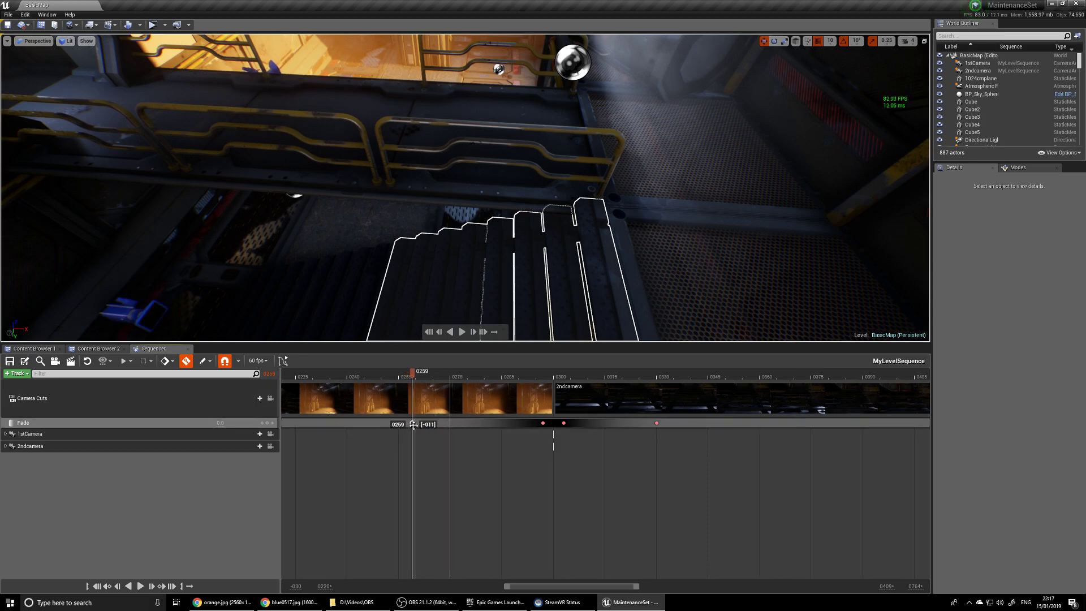
{"action": "left_click_drag", "start_coordinate": [417, 424], "coordinate": [416, 424]}
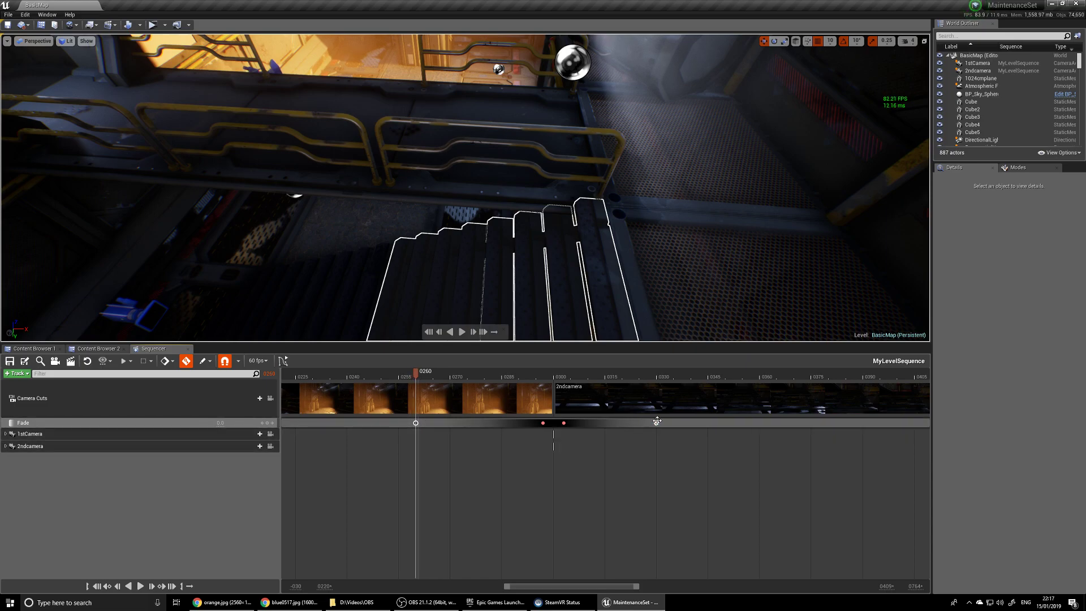
{"action": "left_click", "coordinate": [656, 423]}
{"action": "left_click_drag", "start_coordinate": [656, 424], "coordinate": [691, 423]}
{"action": "left_click_drag", "start_coordinate": [692, 374], "coordinate": [388, 374]}
{"action": "left_click", "coordinate": [461, 333]}
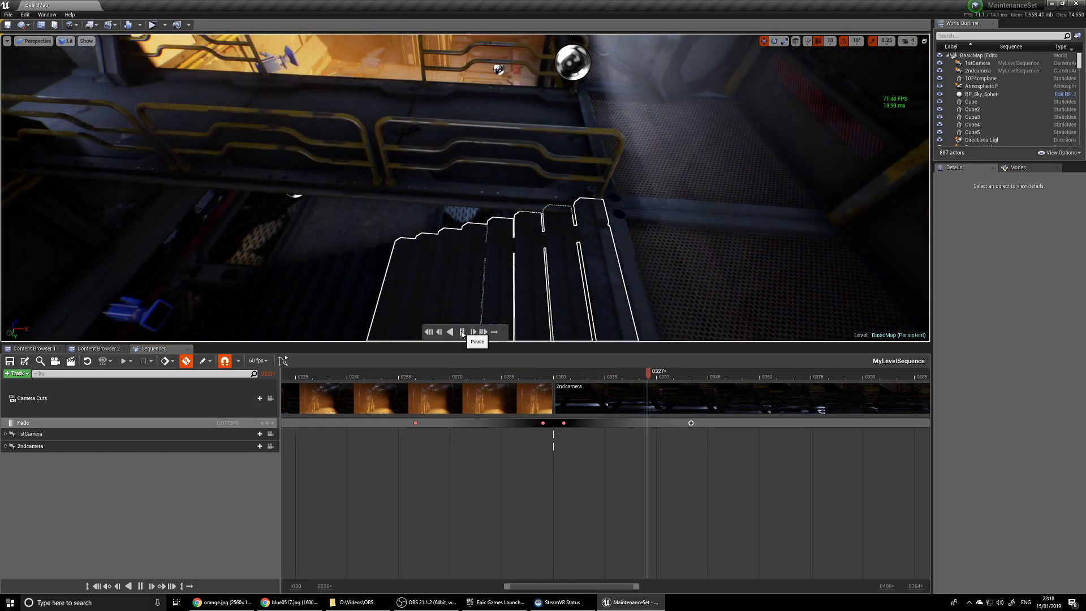
{"action": "left_click", "coordinate": [461, 332]}
- Move the two full-black fade keys to frames 295 and 305 and play the transition
{"action": "left_click_drag", "start_coordinate": [544, 424], "coordinate": [570, 424]}
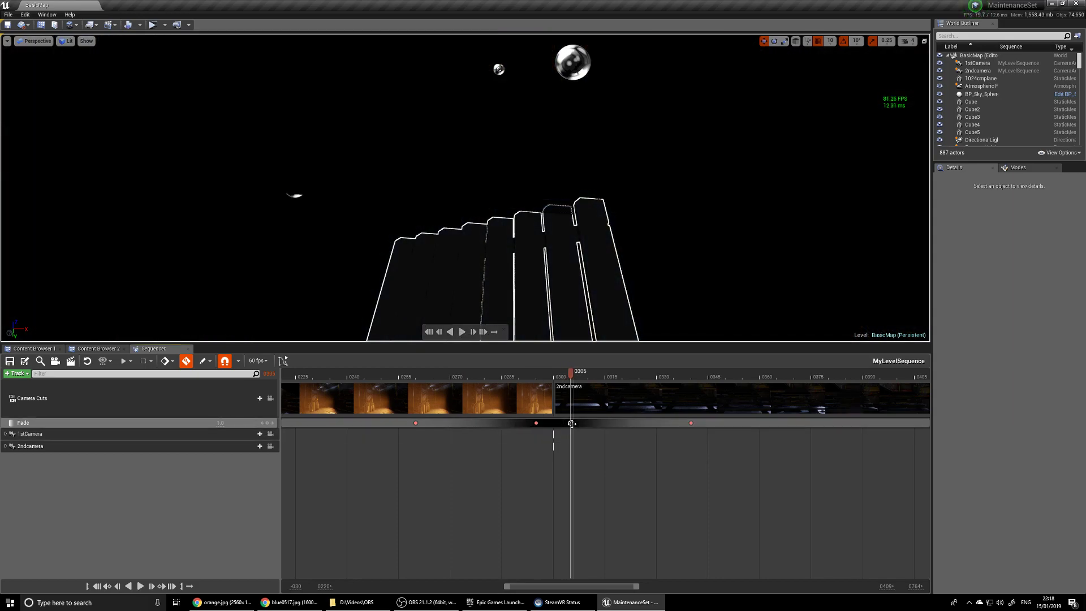
{"action": "left_click", "coordinate": [371, 378]}
{"action": "left_click_drag", "start_coordinate": [371, 378], "coordinate": [364, 378]}
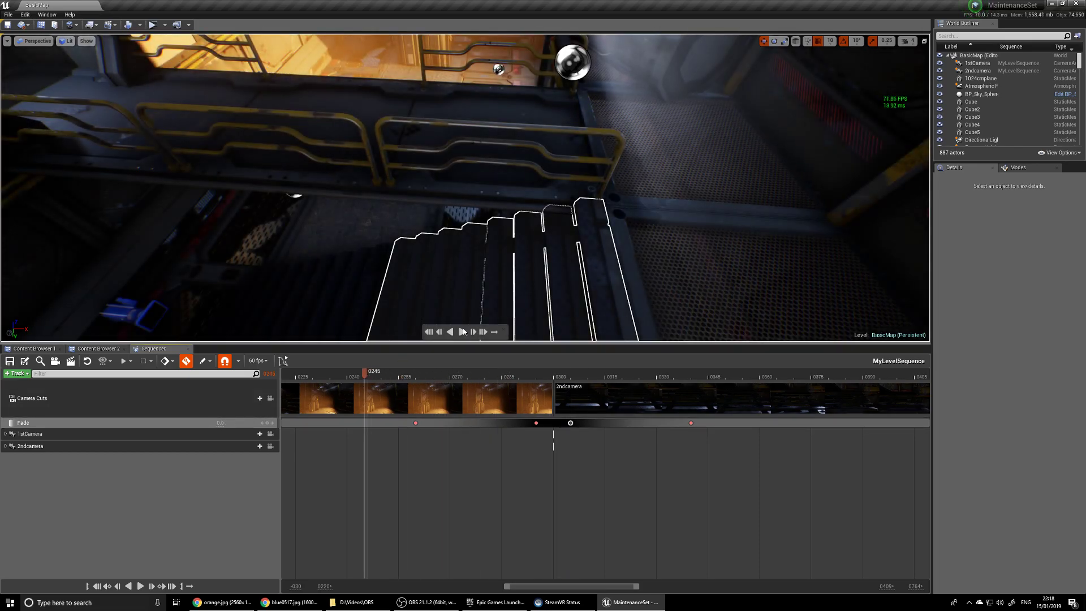
{"action": "left_click", "coordinate": [461, 333]}
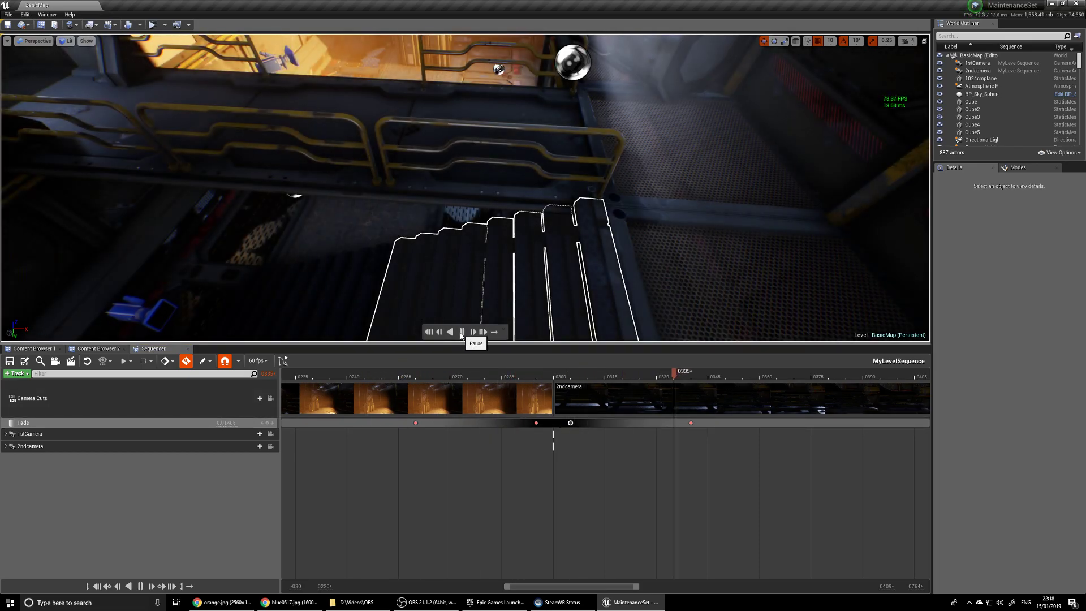
{"action": "left_click", "coordinate": [462, 332]}
{"action": "left_click_drag", "start_coordinate": [851, 377], "coordinate": [354, 389]}
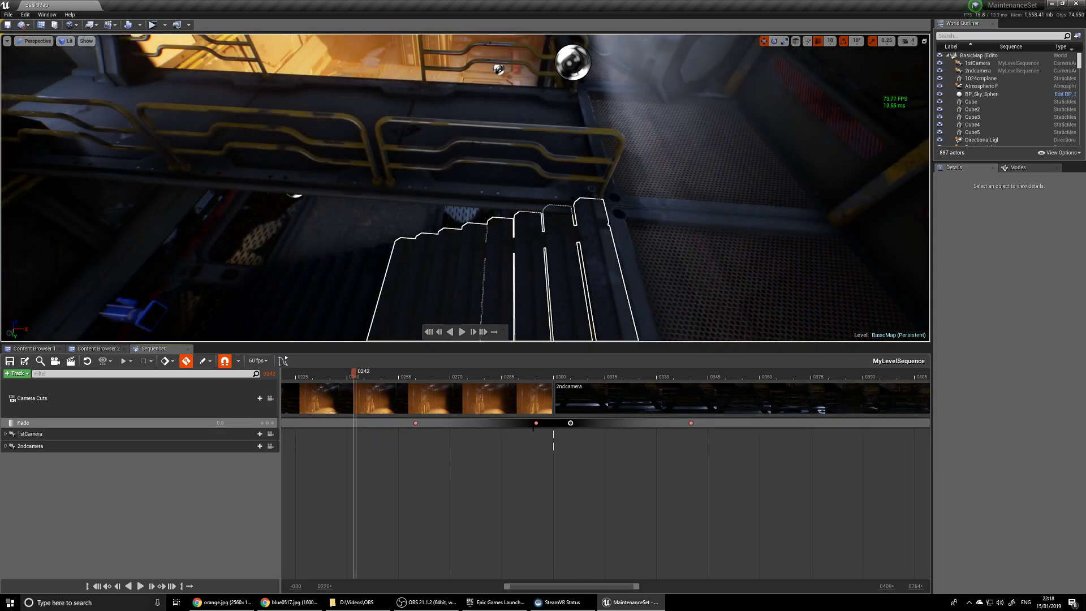
- Display the Fade track's curve in the curve editor and select all four of its keys
{"action": "left_click", "coordinate": [536, 423]}
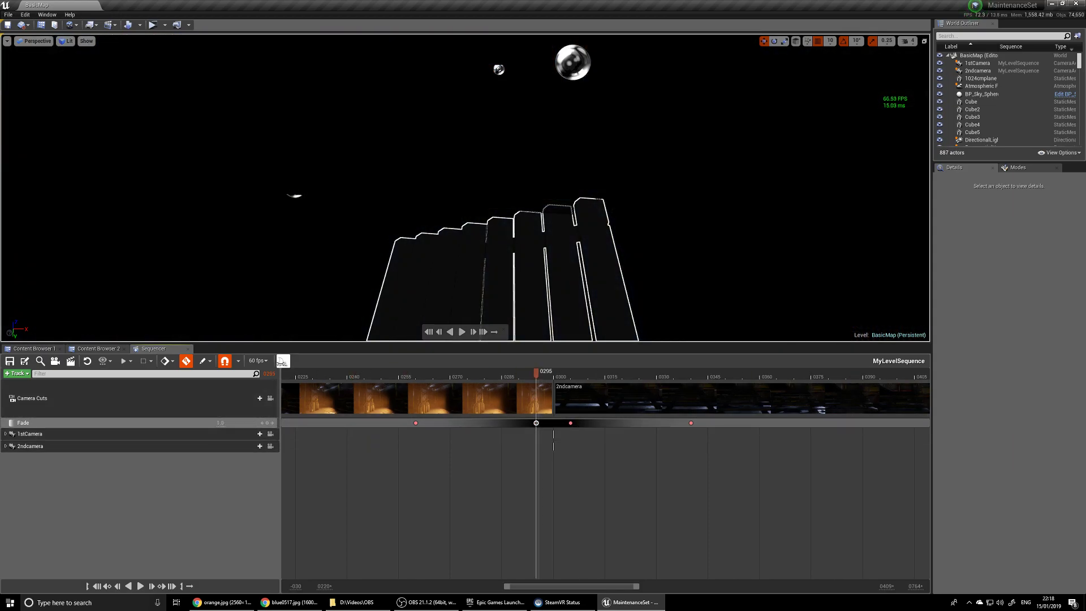
{"action": "left_click", "coordinate": [283, 361]}
{"action": "scroll", "coordinate": [392, 458], "scroll_direction": "down", "scroll_amount": 3}
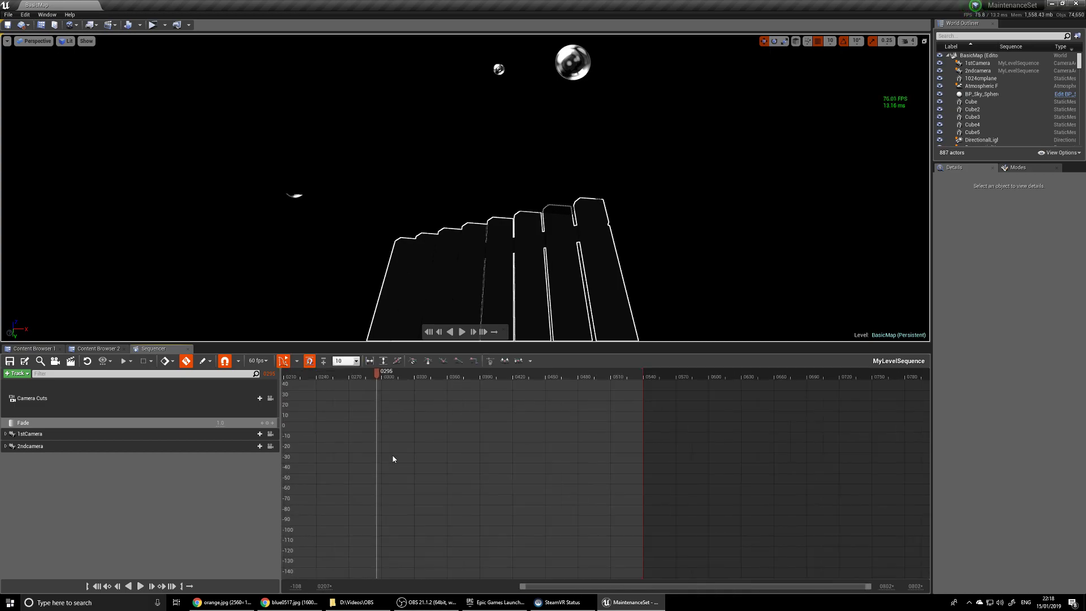
{"action": "left_click", "coordinate": [156, 424]}
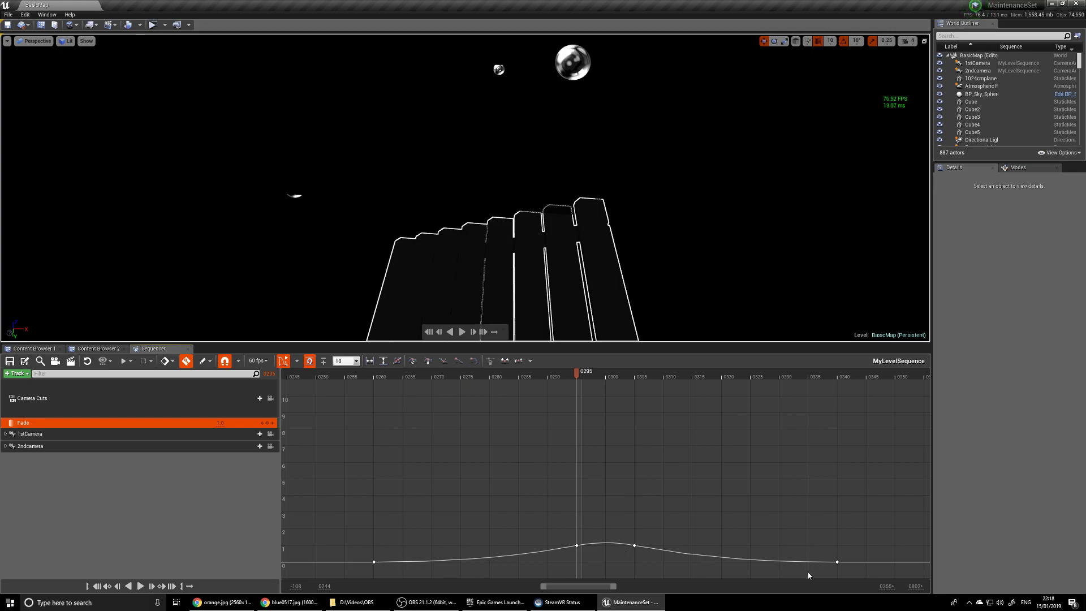
{"action": "left_click_drag", "start_coordinate": [304, 500], "coordinate": [304, 501]}
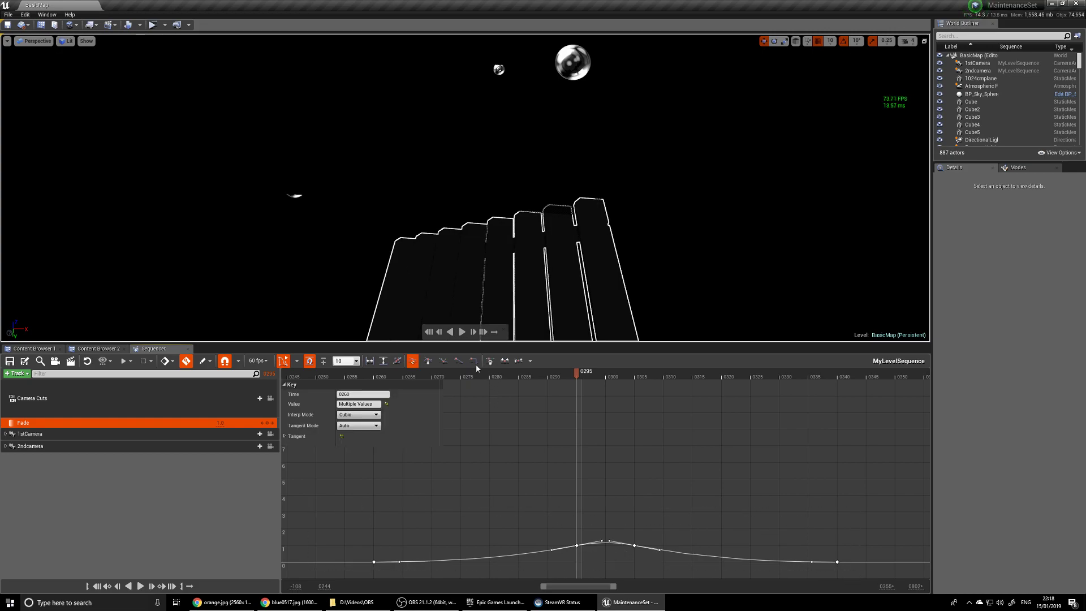
- Set the selected fade keys to Linear interpolation and play the transition
{"action": "left_click", "coordinate": [458, 362]}
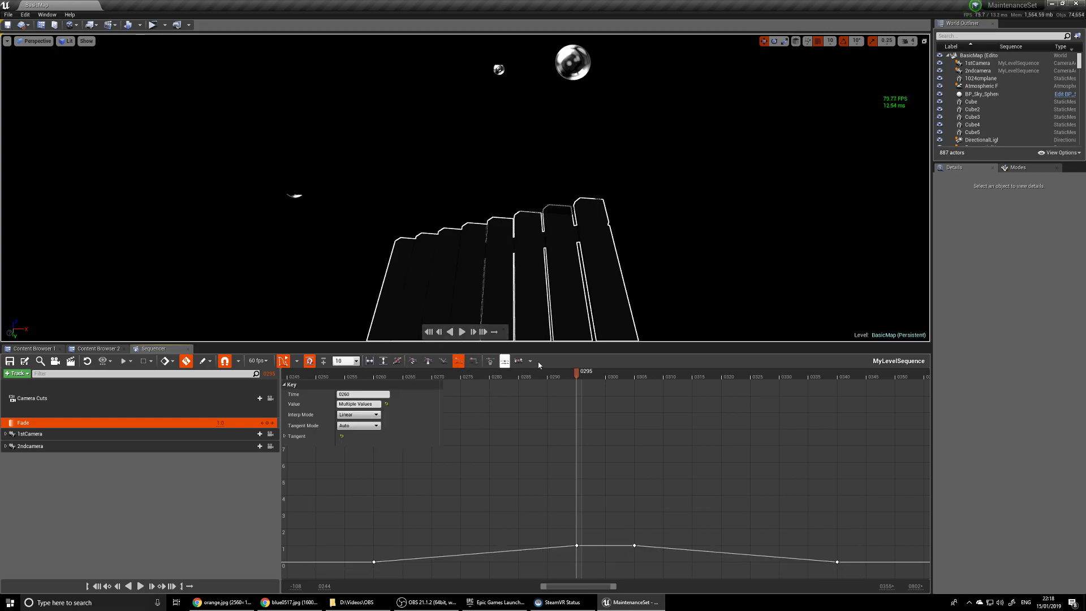
{"action": "left_click_drag", "start_coordinate": [575, 375], "coordinate": [316, 375]}
{"action": "left_click", "coordinate": [461, 332]}
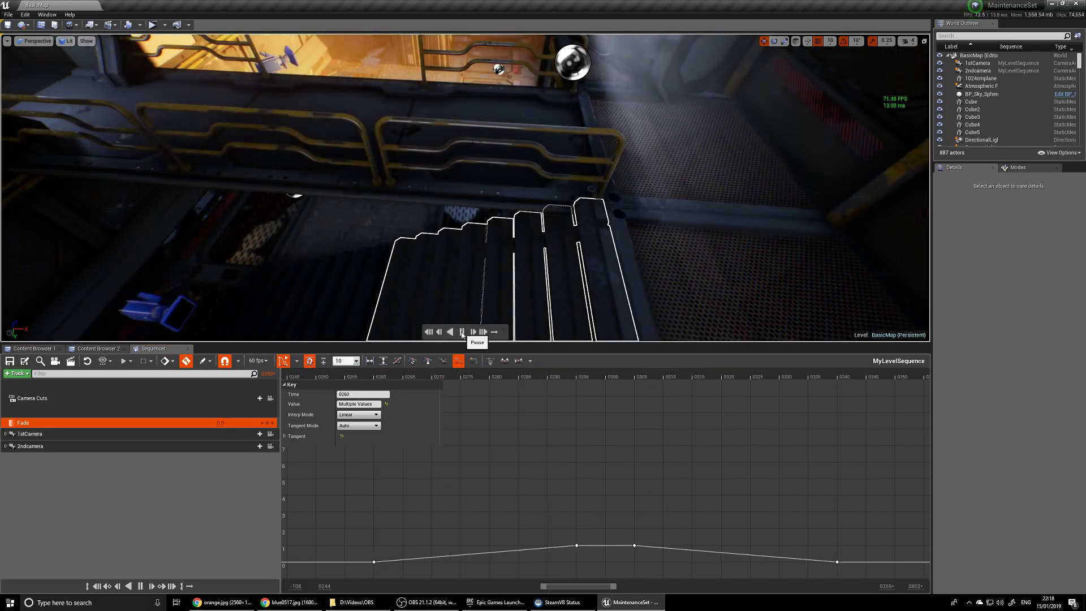
{"action": "left_click", "coordinate": [462, 333]}
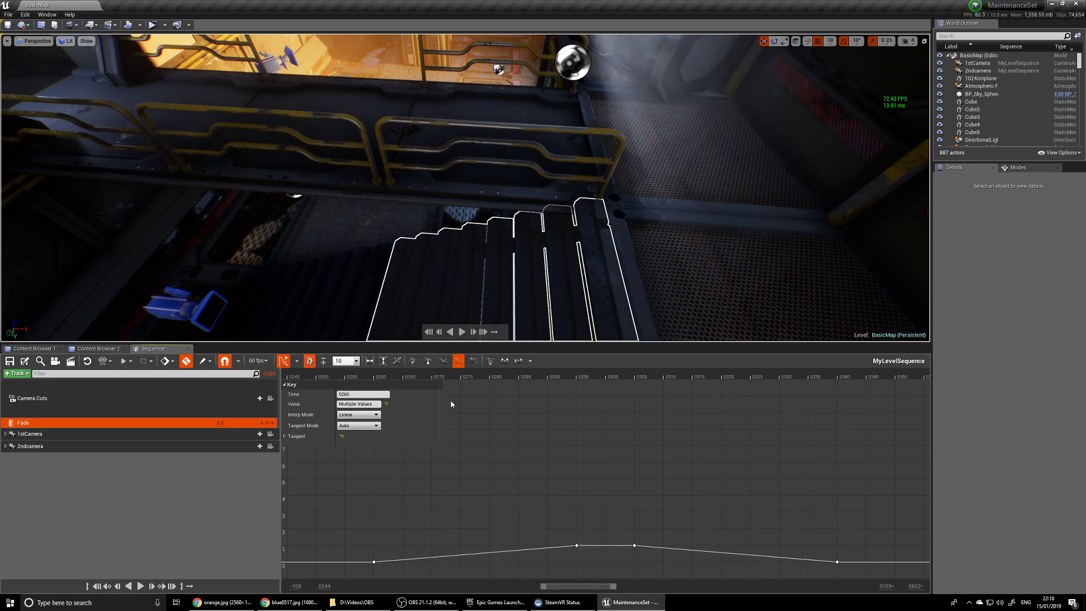
- Set the selected fade keys to Cubic interpolation with Auto tangents, and play the transition forwards and in reverse
{"action": "left_click", "coordinate": [412, 361]}
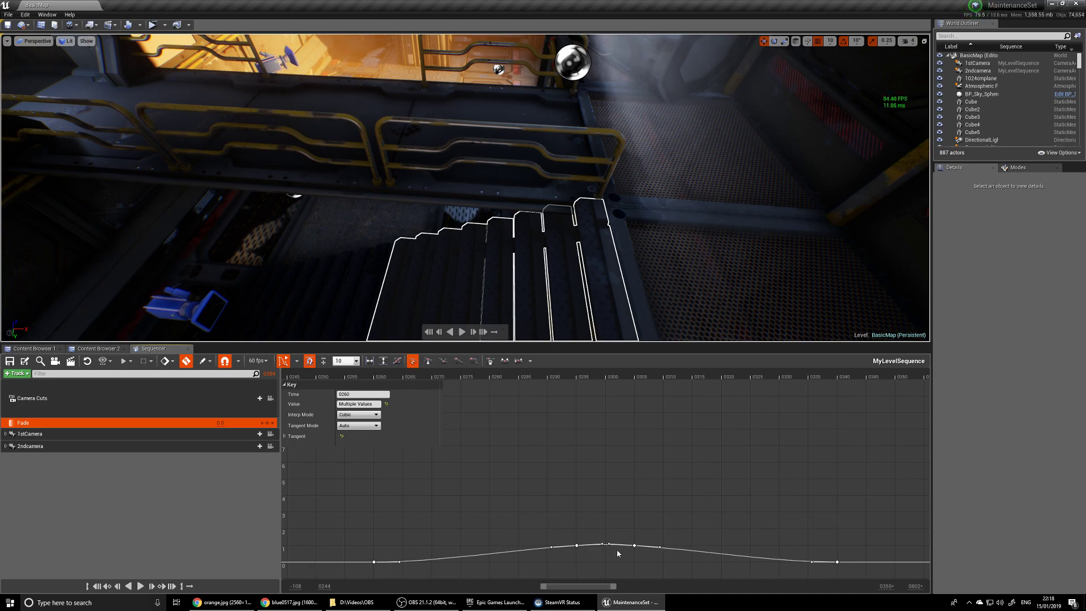
{"action": "left_click", "coordinate": [357, 541]}
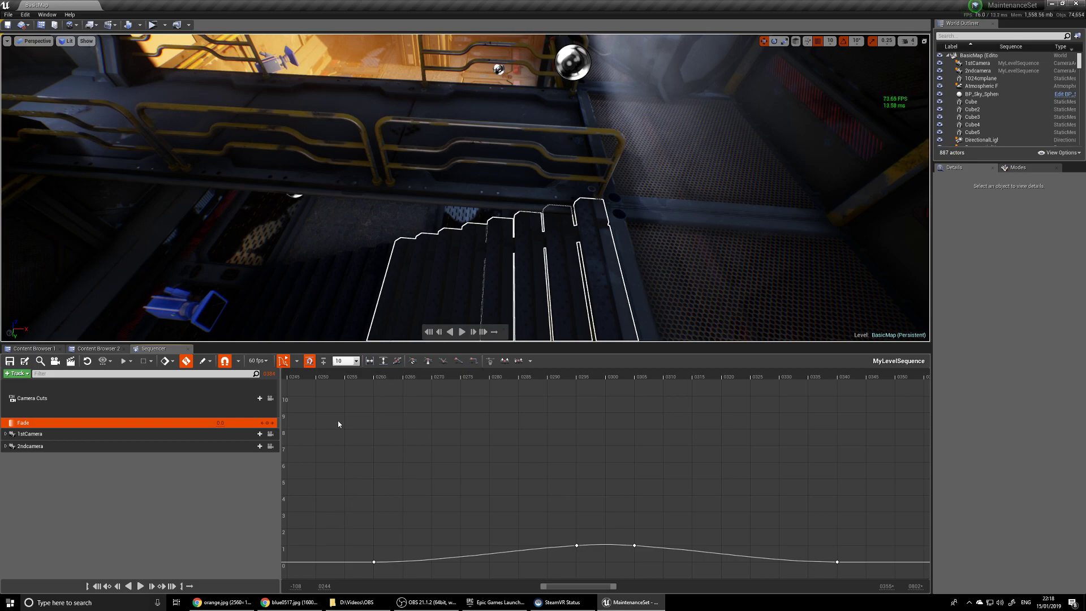
{"action": "left_click", "coordinate": [462, 333]}
{"action": "left_click", "coordinate": [461, 333]}
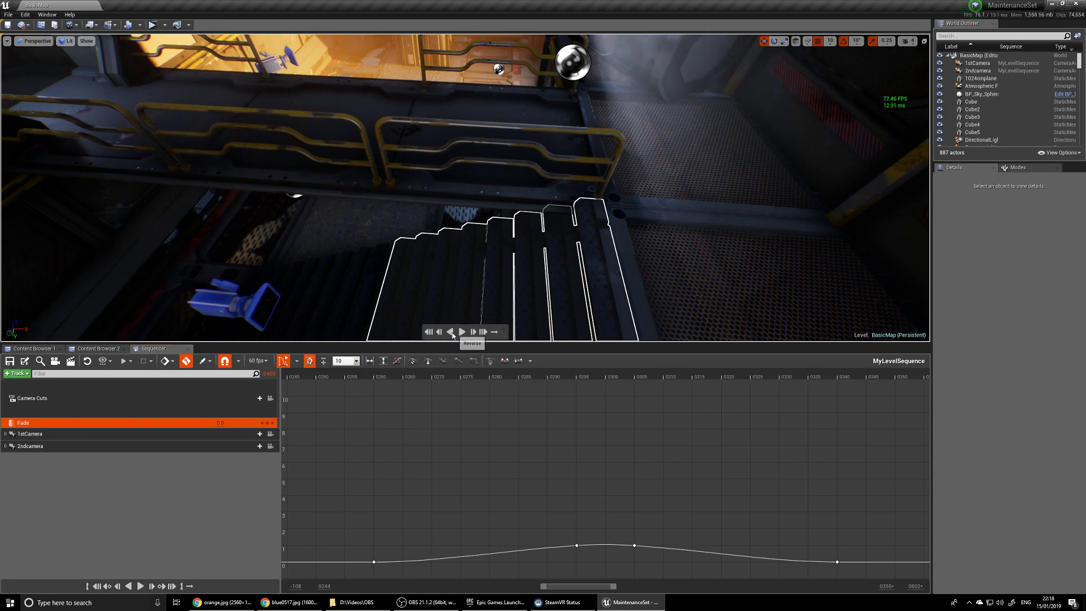
{"action": "left_click", "coordinate": [451, 333]}
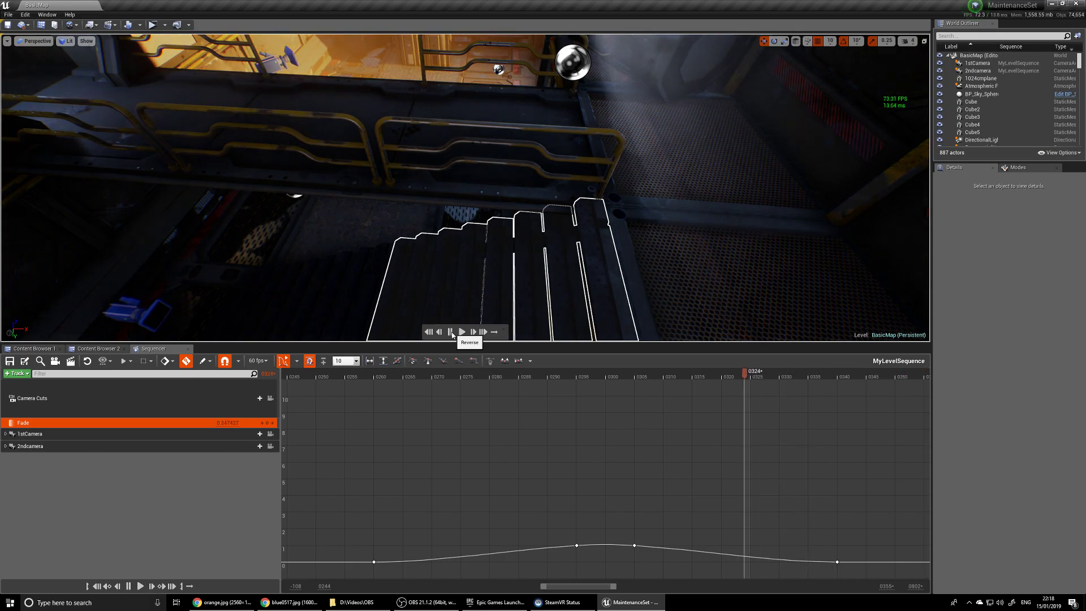
{"action": "left_click", "coordinate": [461, 332]}
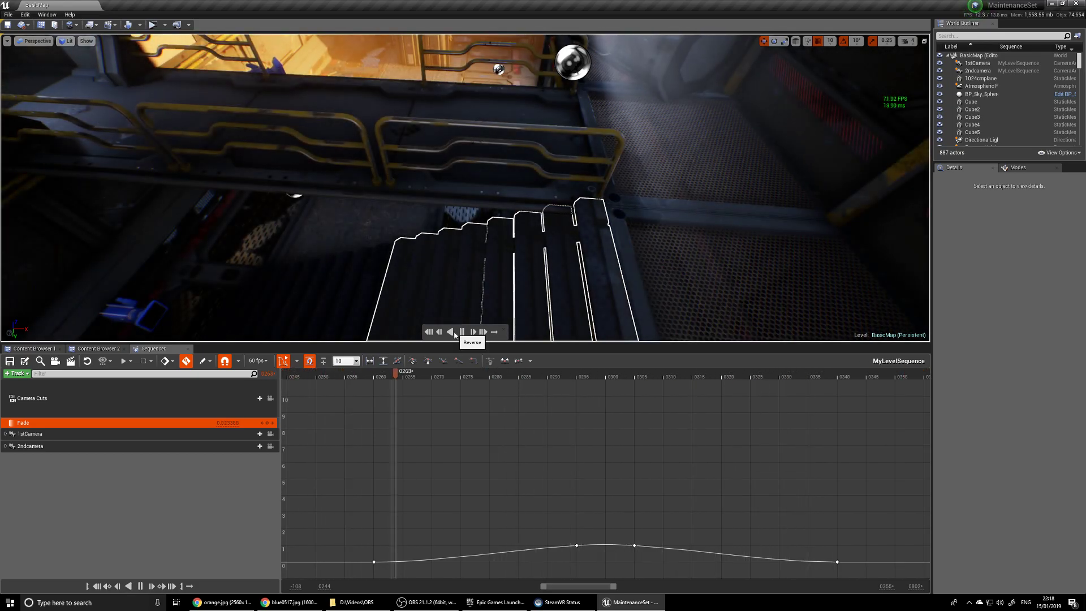
{"action": "left_click", "coordinate": [451, 333]}
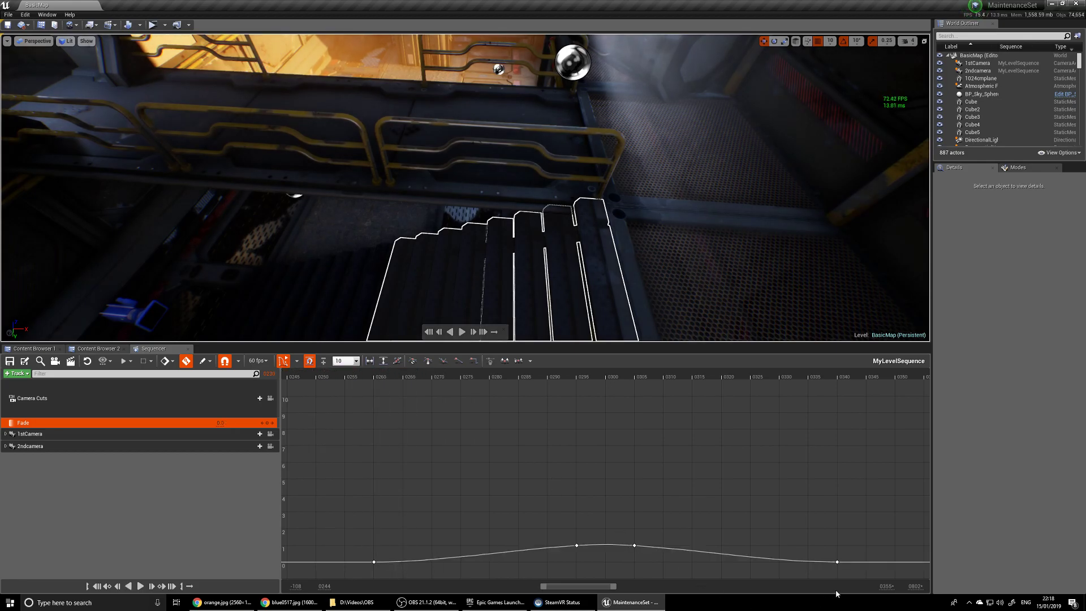
- Set all four Fade keys to Linear interpolation and return from the curve editor to the track timeline
{"action": "left_click_drag", "start_coordinate": [850, 568], "coordinate": [335, 486]}
{"action": "left_click", "coordinate": [458, 360]}
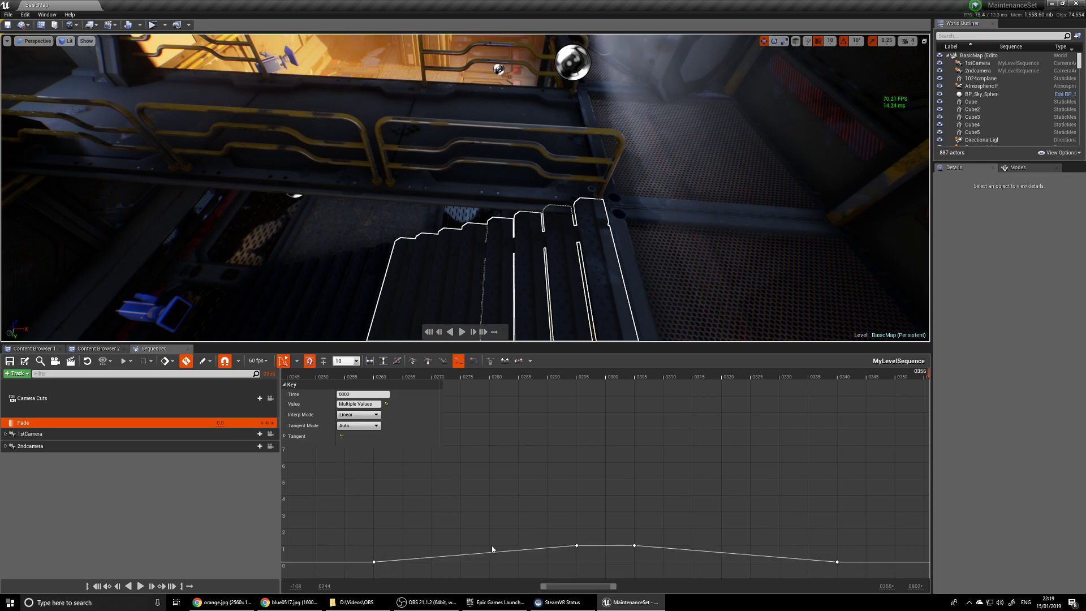
{"action": "left_click_drag", "start_coordinate": [692, 548], "coordinate": [308, 505]}
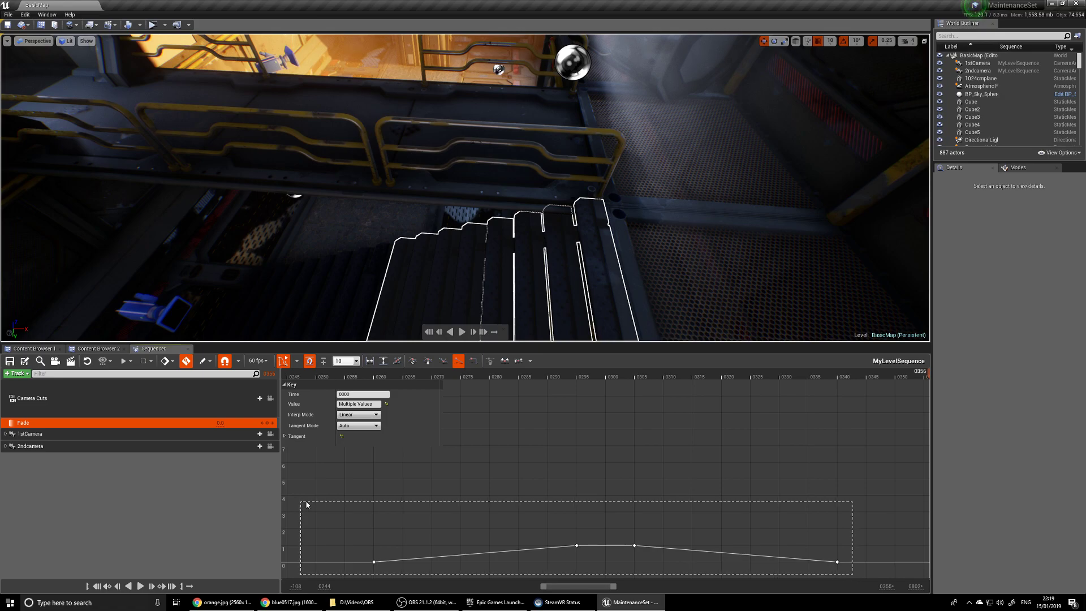
{"action": "left_click", "coordinate": [75, 399]}
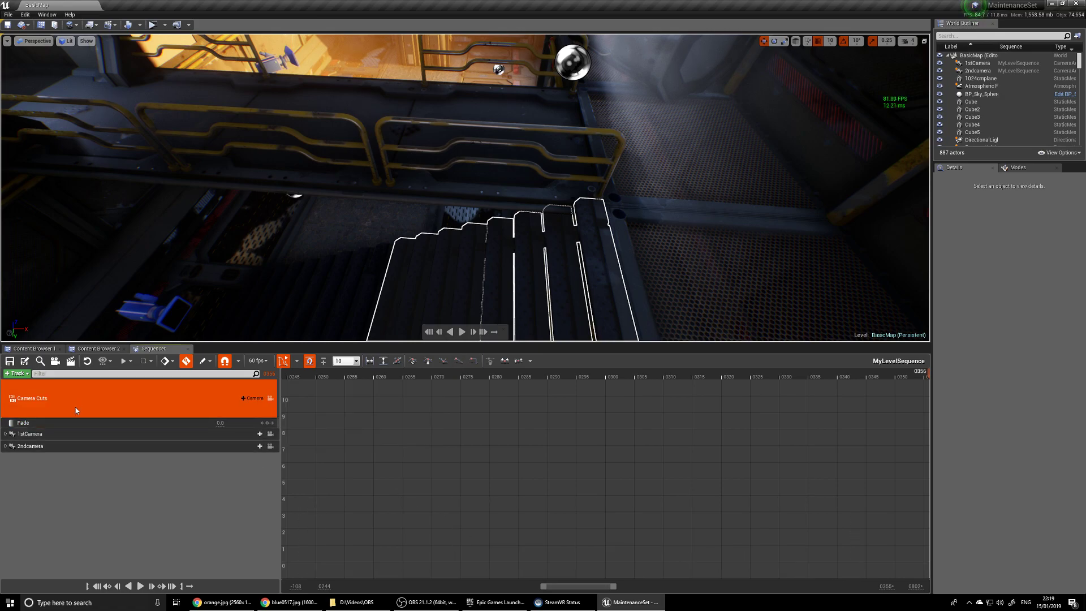
{"action": "left_click", "coordinate": [53, 436]}
{"action": "left_click", "coordinate": [60, 448]}
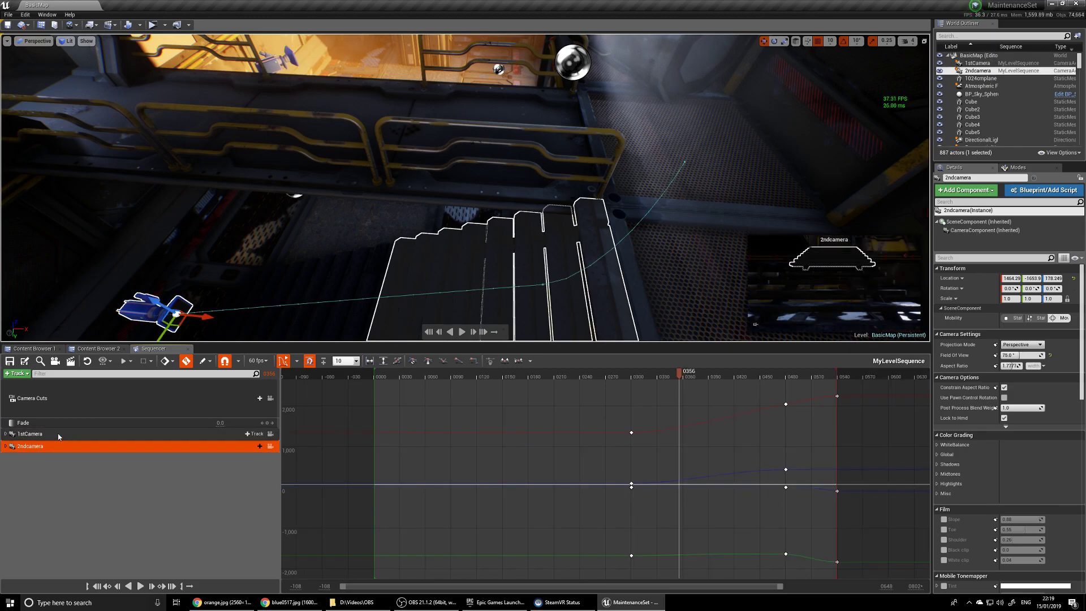
{"action": "left_click", "coordinate": [283, 362]}
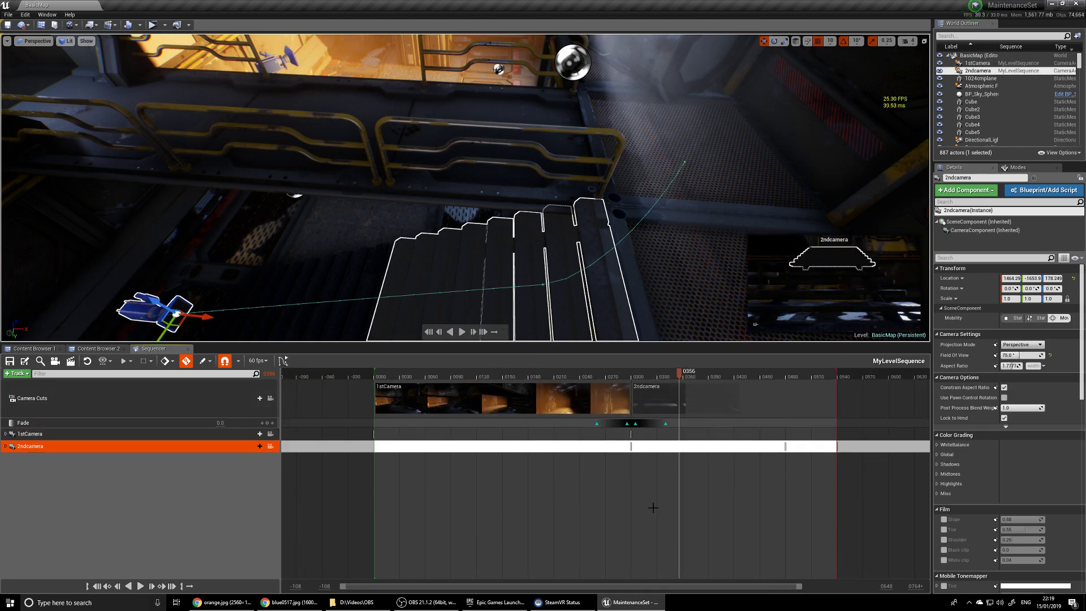
- Extend the end of the playback range to frame 720, matching the end of the 2ndcamera cut
{"action": "left_click_drag", "start_coordinate": [682, 378], "coordinate": [816, 419]}
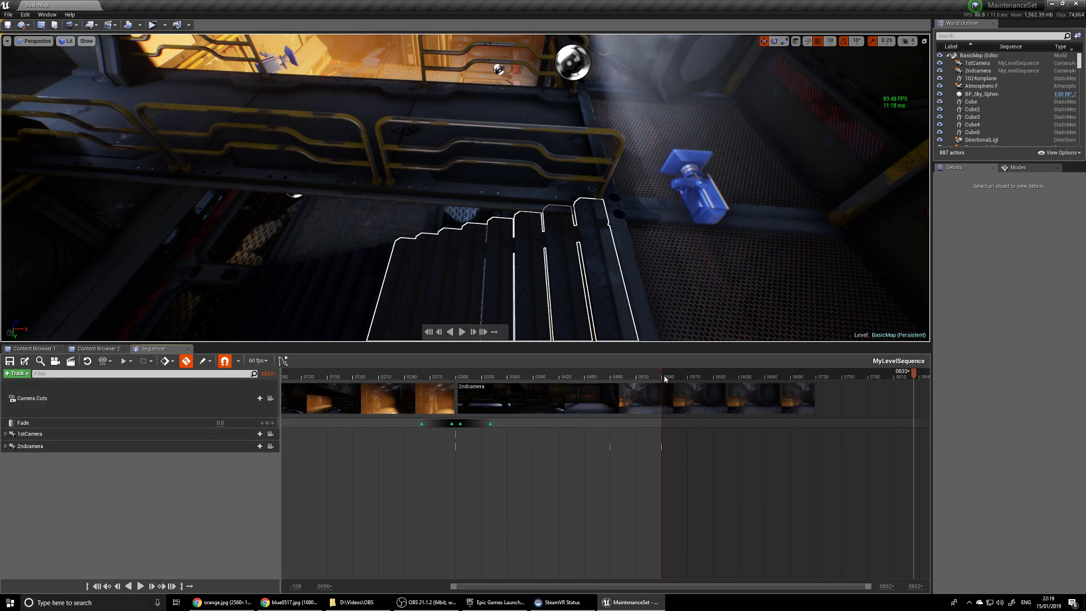
{"action": "left_click_drag", "start_coordinate": [659, 372], "coordinate": [815, 368]}
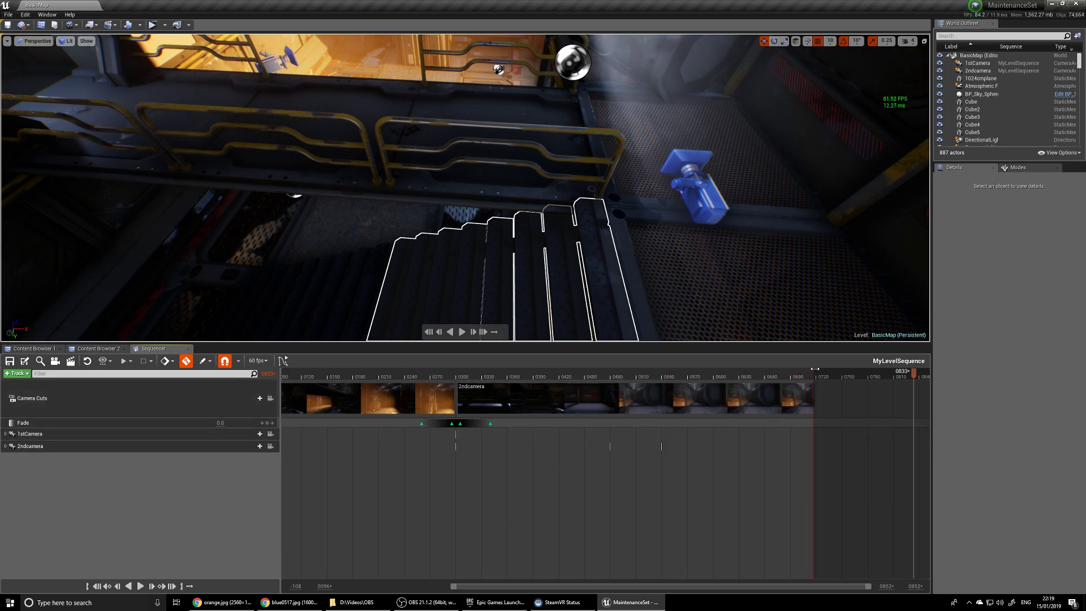
{"action": "left_click_drag", "start_coordinate": [916, 377], "coordinate": [665, 372]}
- Expand the 2ndcamera track to reveal its keys and select its Transform track
{"action": "left_click", "coordinate": [649, 408]}
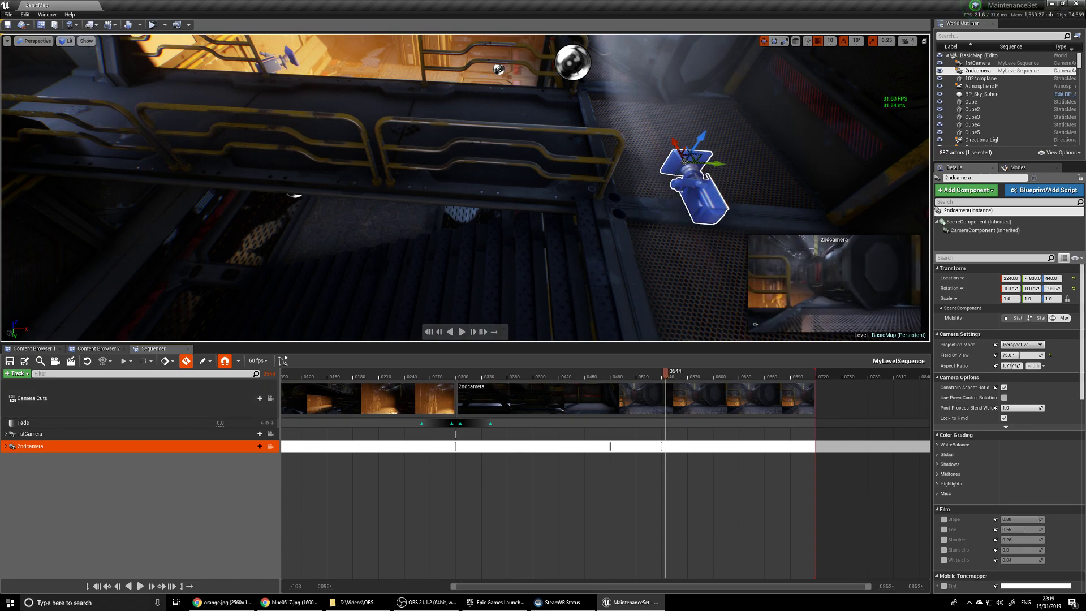
{"action": "left_click", "coordinate": [5, 446]}
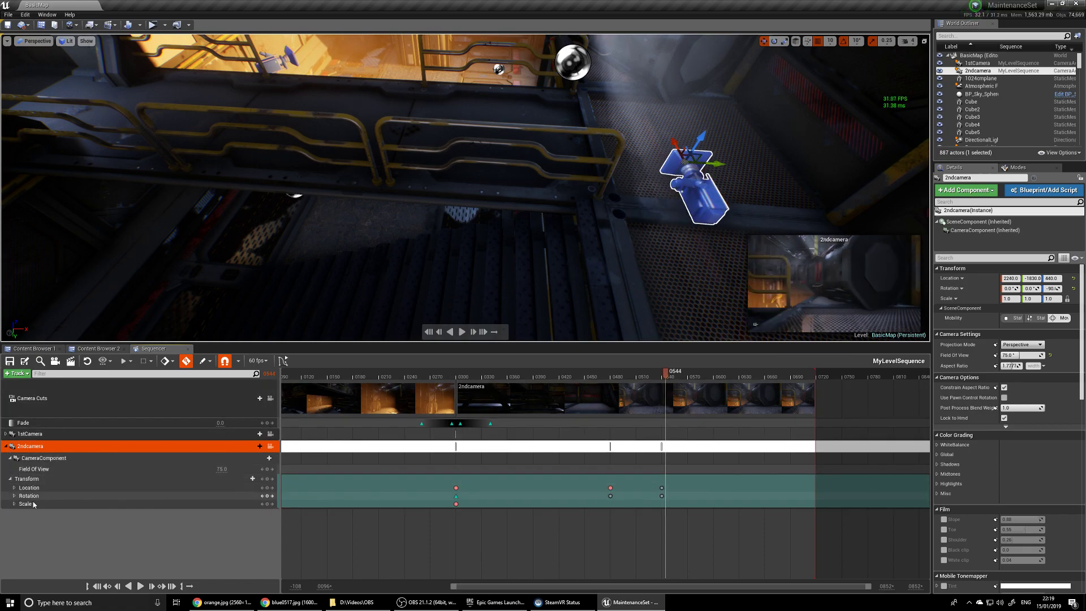
{"action": "left_click", "coordinate": [10, 478]}
{"action": "left_click", "coordinate": [10, 479]}
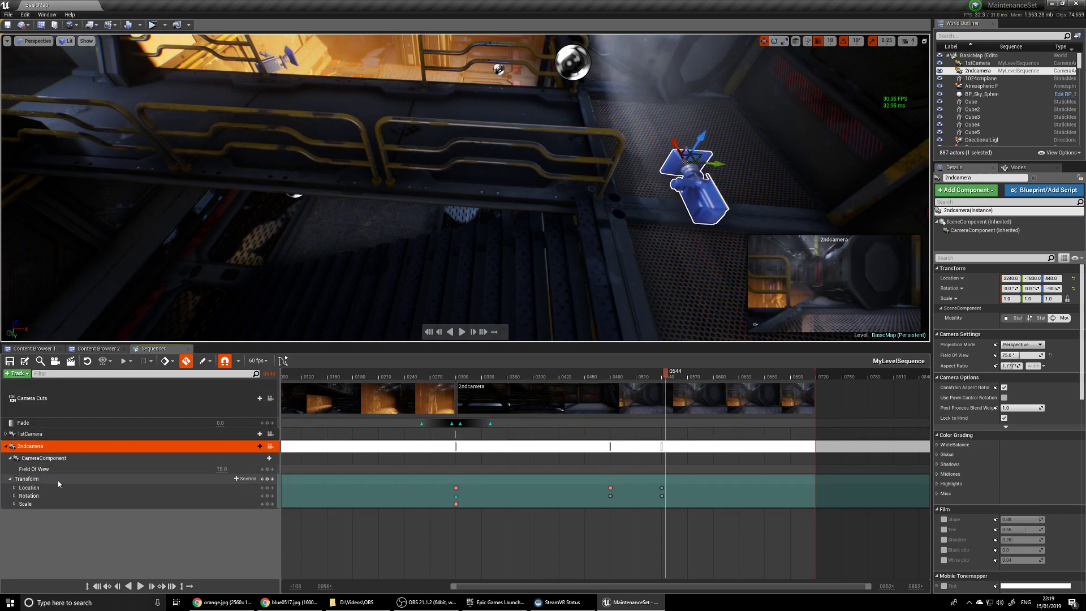
{"action": "left_click", "coordinate": [53, 480]}
{"action": "left_click_drag", "start_coordinate": [673, 373], "coordinate": [672, 406]}
{"action": "right_click_drag", "start_coordinate": [497, 237], "coordinate": [469, 201]}
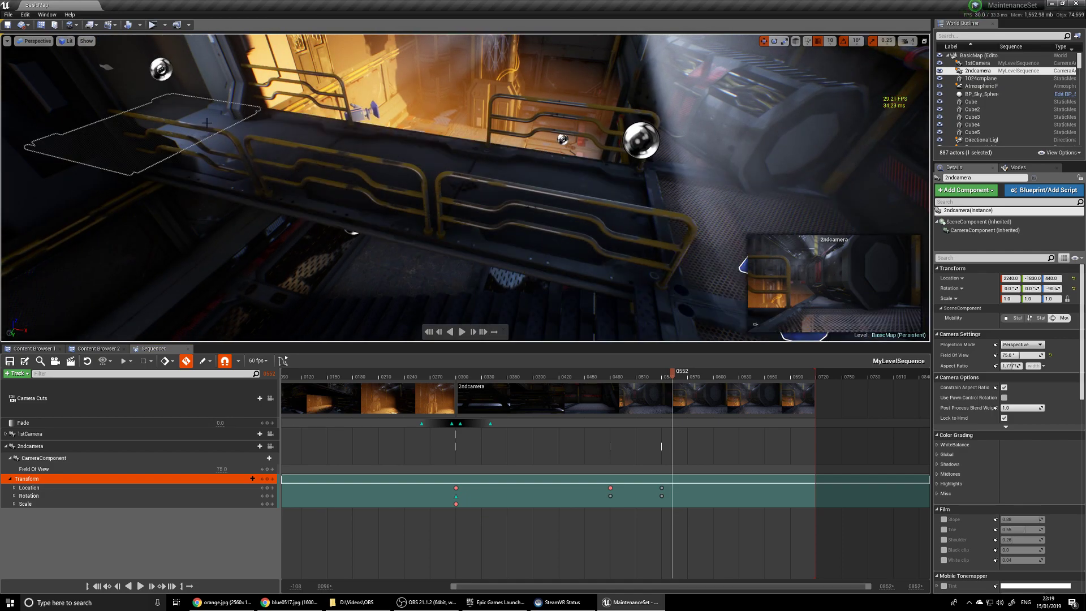
{"action": "right_click_drag", "start_coordinate": [512, 226], "coordinate": [542, 249]}
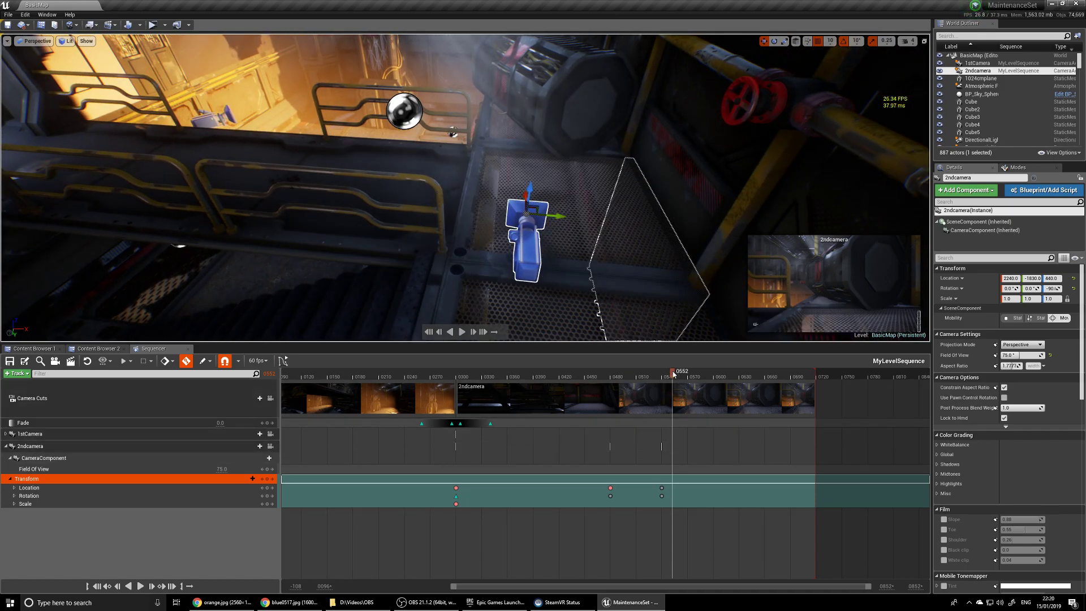
- At frame 570, turn 2ndcamera to face along the walkway and move it to about X 2255.6, Y -1918.6
{"action": "mouse_move", "coordinate": [668, 374]}
{"action": "left_mouse_down"}
{"action": "mouse_move", "coordinate": [681, 376]}
{"action": "mouse_move", "coordinate": [620, 386]}
{"action": "mouse_move", "coordinate": [691, 390]}
{"action": "mouse_move", "coordinate": [718, 371]}
{"action": "mouse_move", "coordinate": [688, 381]}
{"action": "left_mouse_up"}
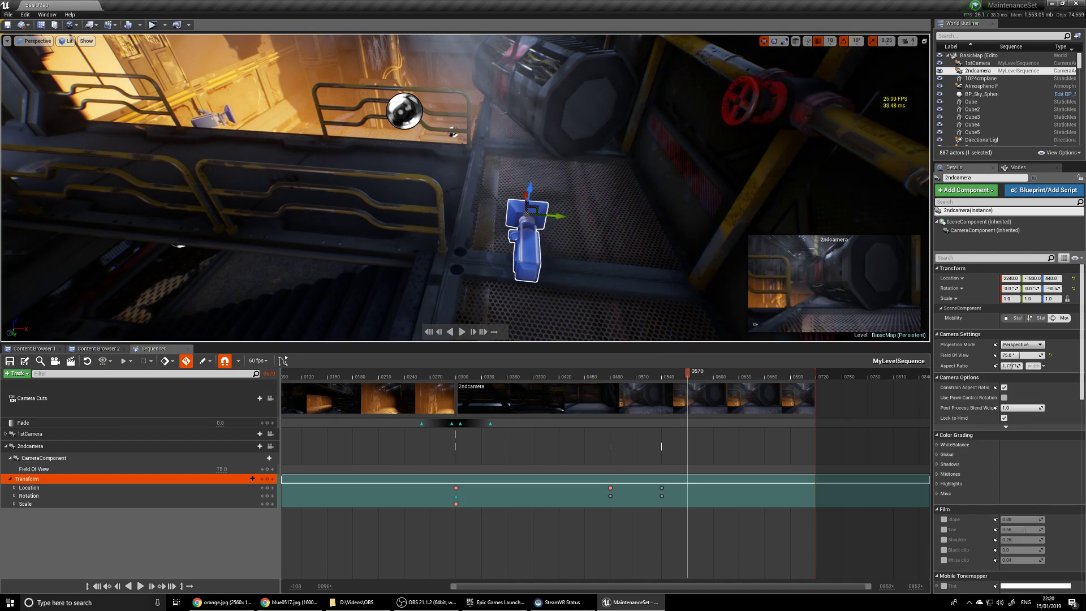
{"action": "key", "text": "e"}
{"action": "left_click_drag", "start_coordinate": [511, 243], "coordinate": [483, 204]}
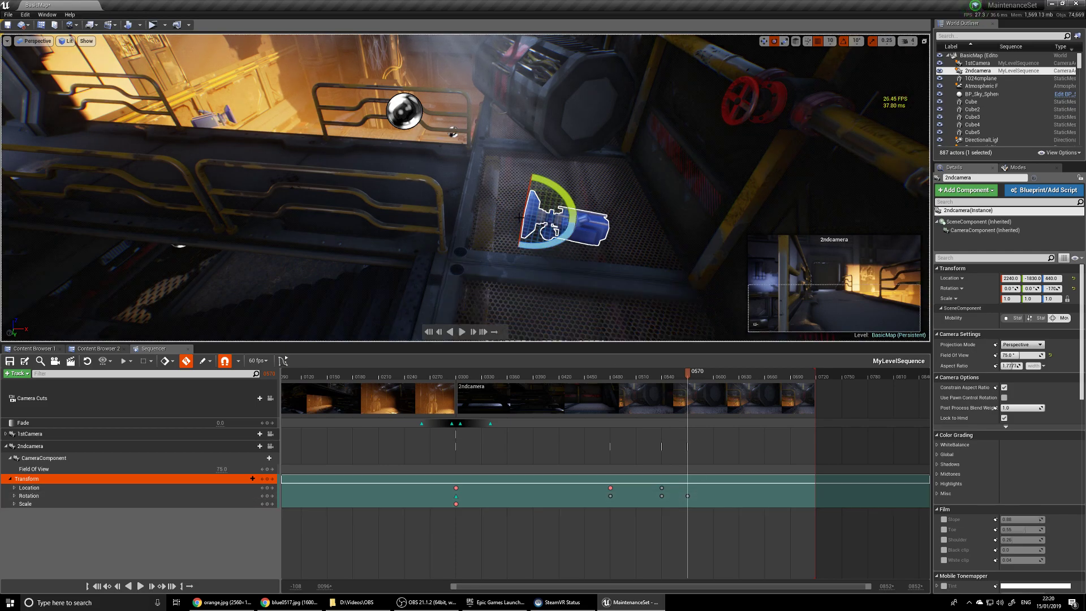
{"action": "key", "text": "w"}
{"action": "right_click_drag", "start_coordinate": [536, 204], "coordinate": [464, 192]}
{"action": "key", "text": "d"}
{"action": "key", "text": "s"}
{"action": "mouse_move", "coordinate": [533, 243]}
{"action": "right_mouse_down"}
{"action": "mouse_move", "coordinate": [540, 238]}
{"action": "mouse_move", "coordinate": [533, 243]}
{"action": "right_mouse_up"}
{"action": "key", "text": "w"}
{"action": "left_click_drag", "start_coordinate": [518, 233], "coordinate": [576, 221]}
{"action": "key", "text": "e"}
- Play the 2ndcamera move from frame 490 past the new key and check the end of the sequence
{"action": "left_click_drag", "start_coordinate": [685, 377], "coordinate": [620, 382]}
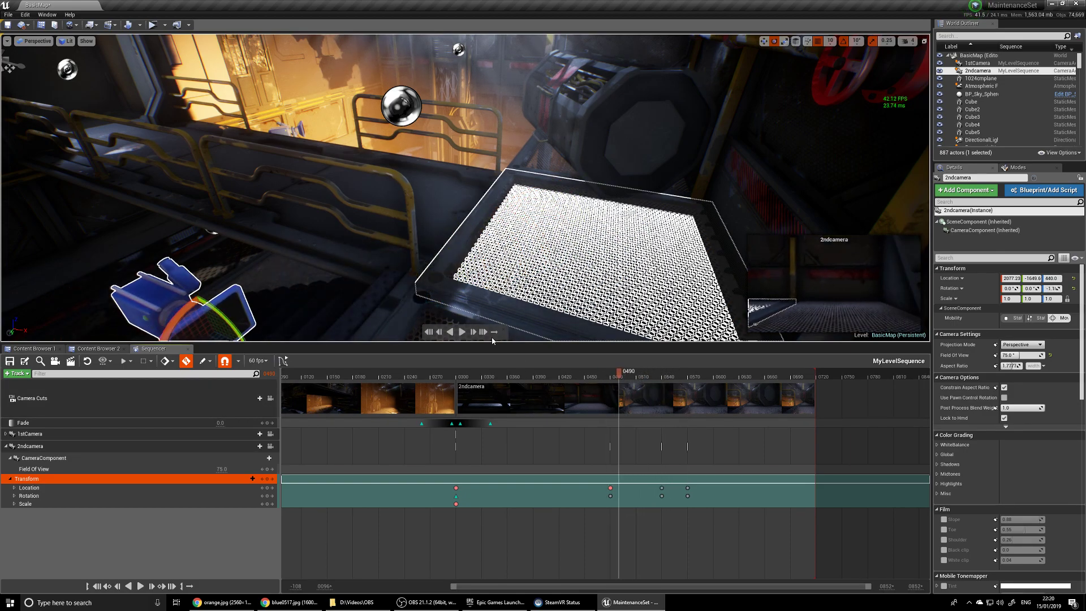
{"action": "left_click", "coordinate": [463, 332]}
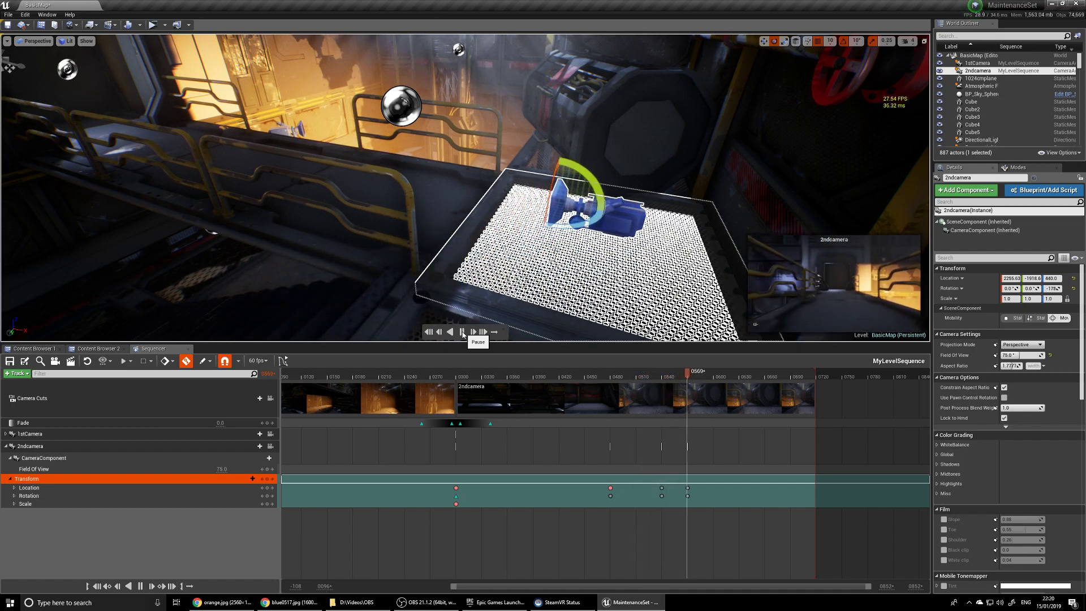
{"action": "left_click", "coordinate": [462, 334]}
{"action": "left_click_drag", "start_coordinate": [720, 376], "coordinate": [815, 382]}
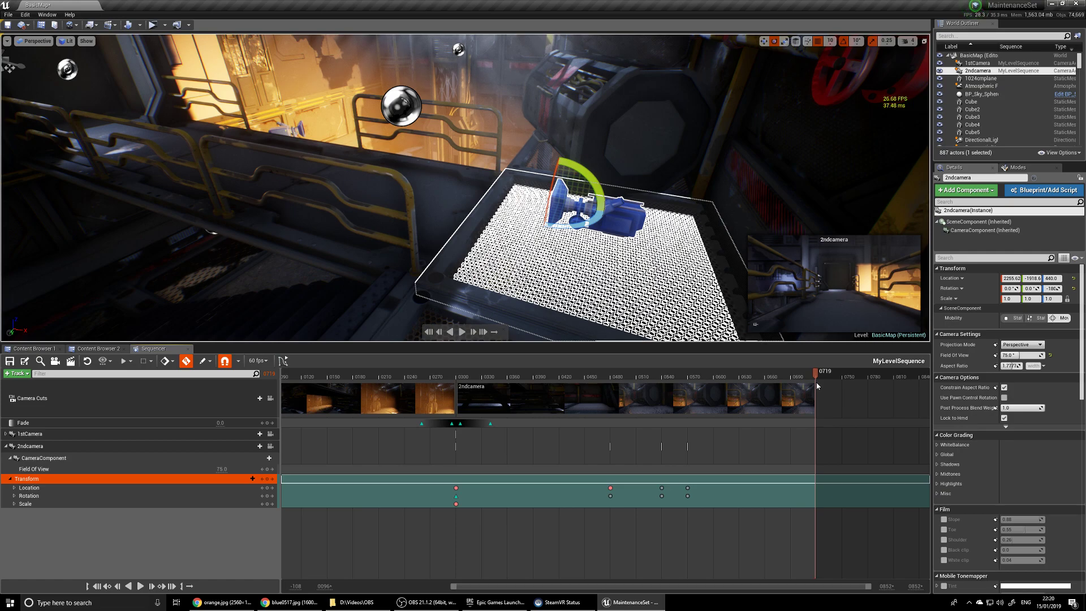
{"action": "key", "text": "space"}
{"action": "left_click", "coordinate": [284, 375]}
- At frame 720, move 2ndcamera down the walkway to about X 1255.6, Y -1948.6
{"action": "left_click_drag", "start_coordinate": [286, 376], "coordinate": [817, 378]}
{"action": "key", "text": "w"}
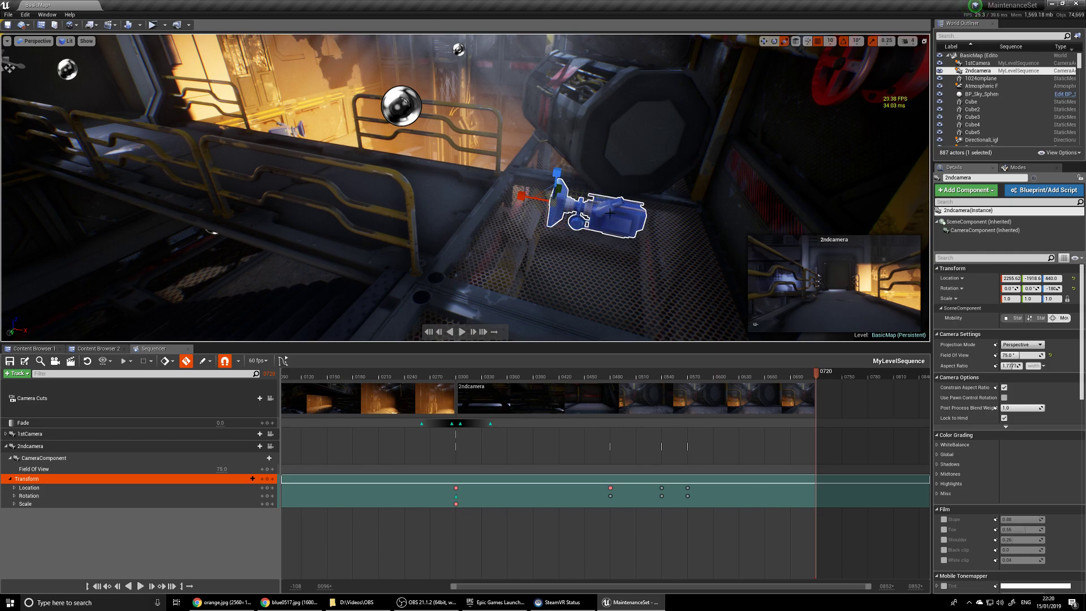
{"action": "left_click_drag", "start_coordinate": [526, 197], "coordinate": [172, 234]}
{"action": "left_click_drag", "start_coordinate": [158, 115], "coordinate": [107, 117]}
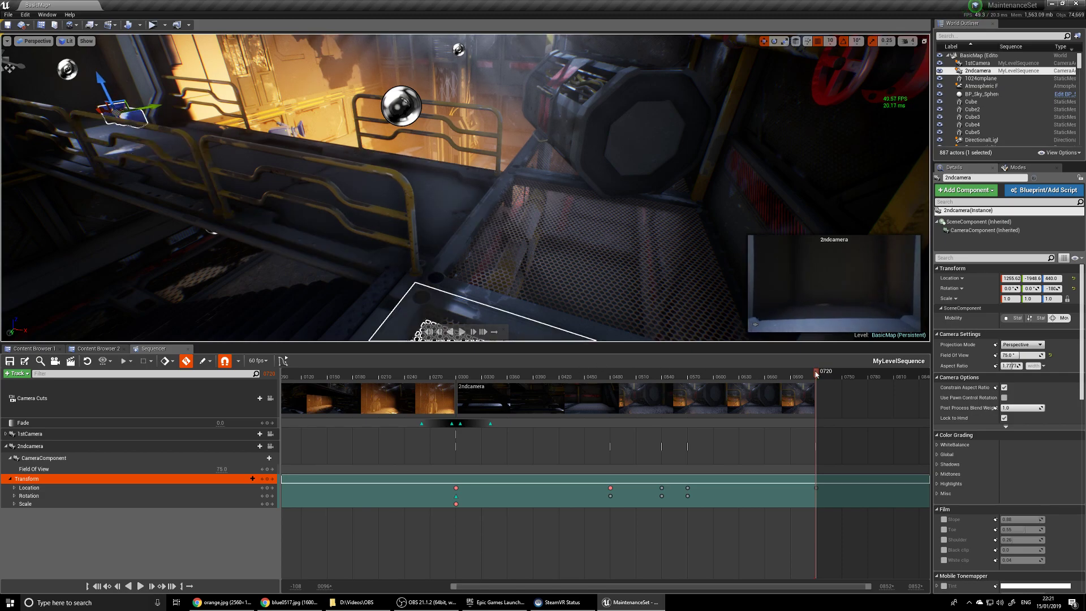
- At frame 570, shift 2ndcamera sideways to about Y -1948.6
{"action": "left_click_drag", "start_coordinate": [816, 381], "coordinate": [688, 399]}
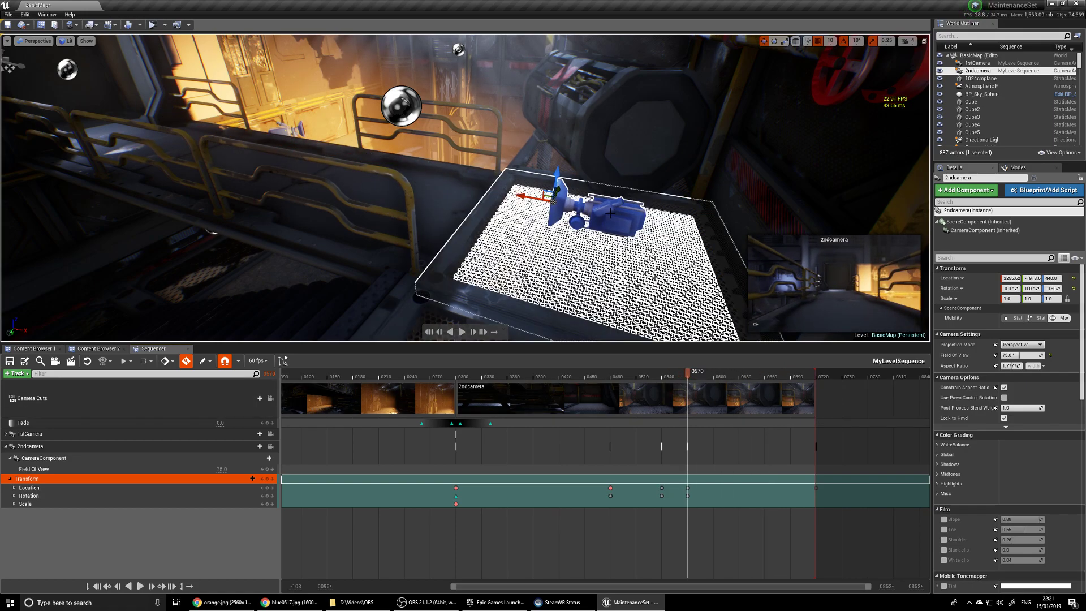
{"action": "right_click_drag", "start_coordinate": [615, 236], "coordinate": [512, 268]}
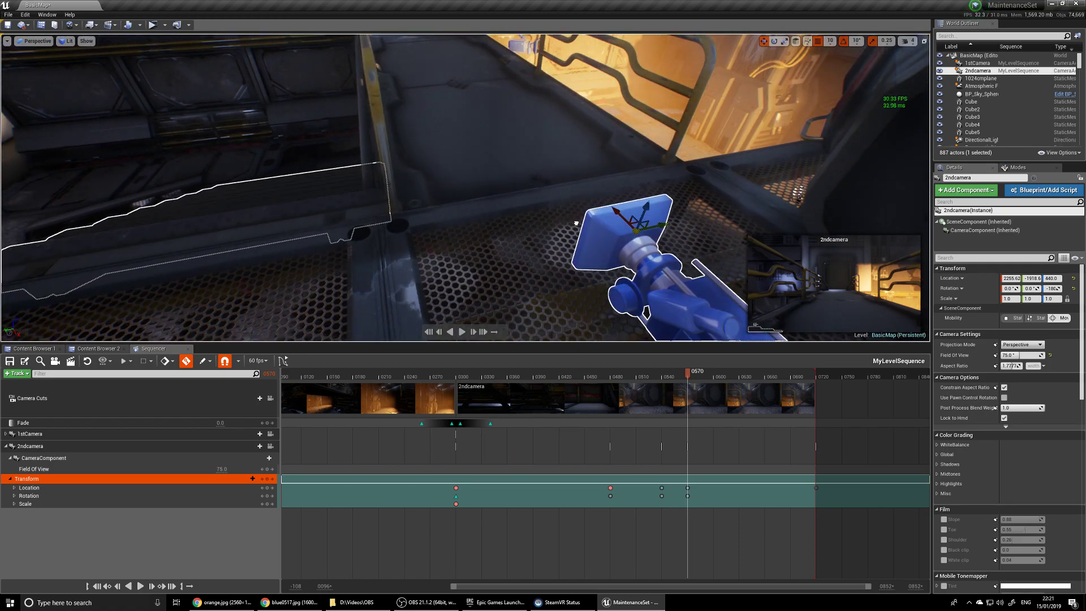
{"action": "left_click_drag", "start_coordinate": [680, 242], "coordinate": [698, 239]}
{"action": "left_click", "coordinate": [908, 245]}
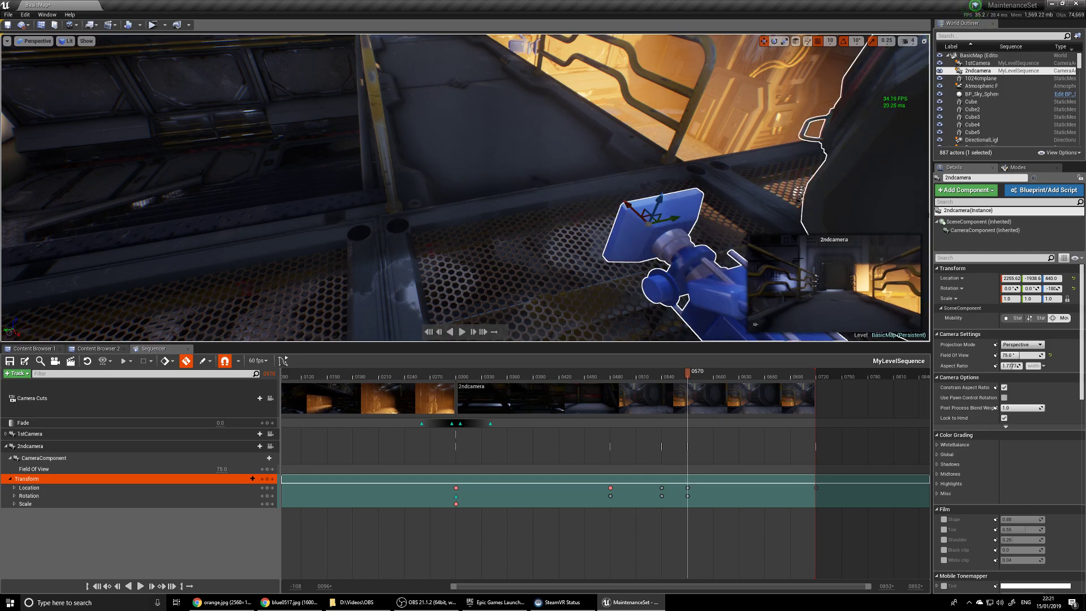
{"action": "left_click", "coordinate": [670, 220]}
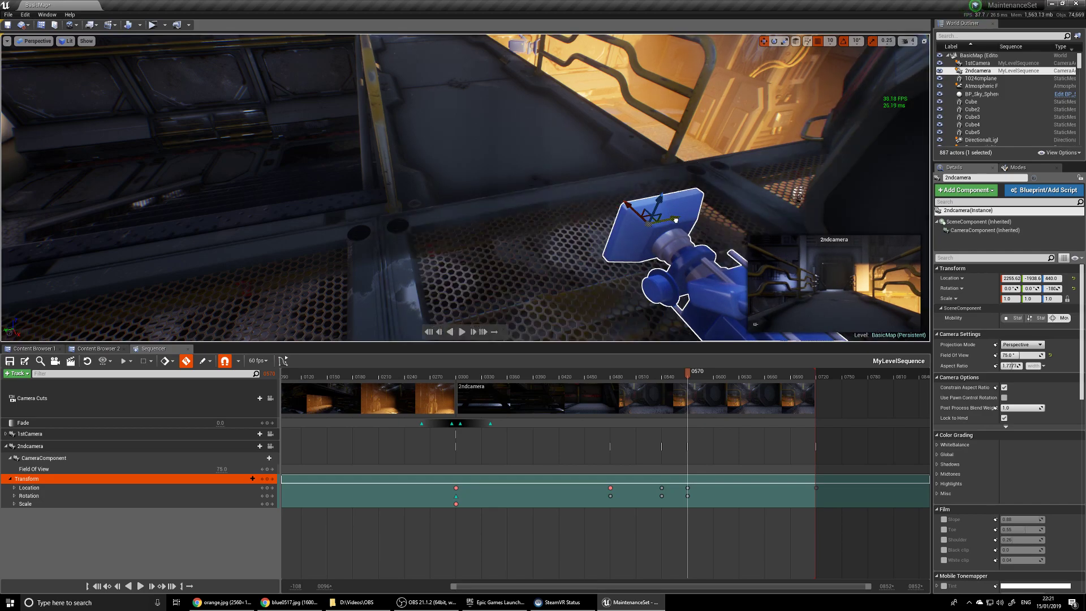
{"action": "left_click_drag", "start_coordinate": [673, 220], "coordinate": [685, 220]}
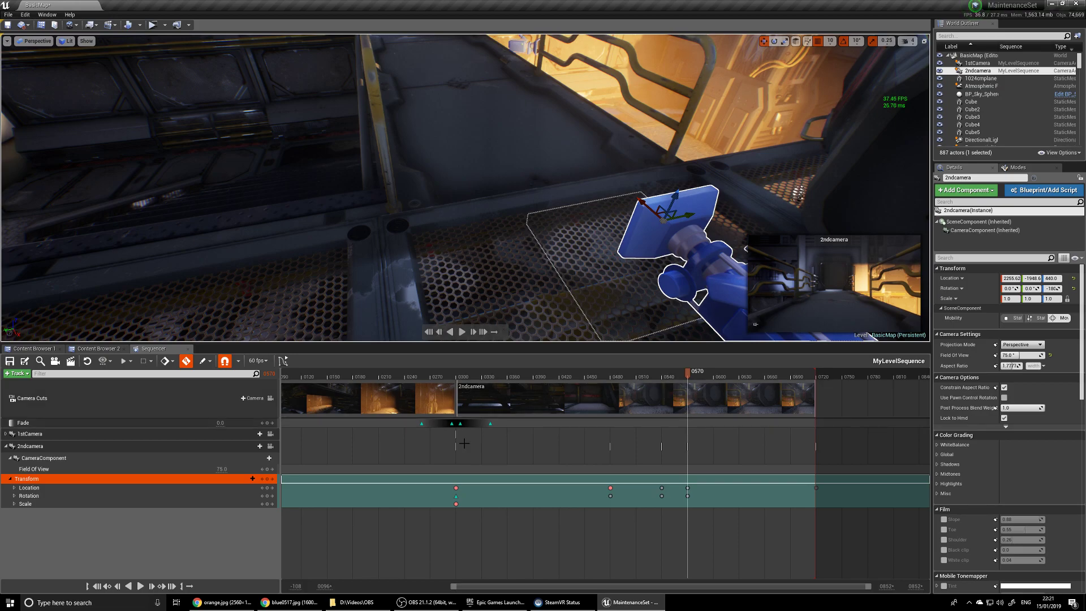
- Add a closing fade-out with Fade keys of 0 at frame 640 and 1 at frame 720
{"action": "left_click_drag", "start_coordinate": [704, 377], "coordinate": [824, 383]}
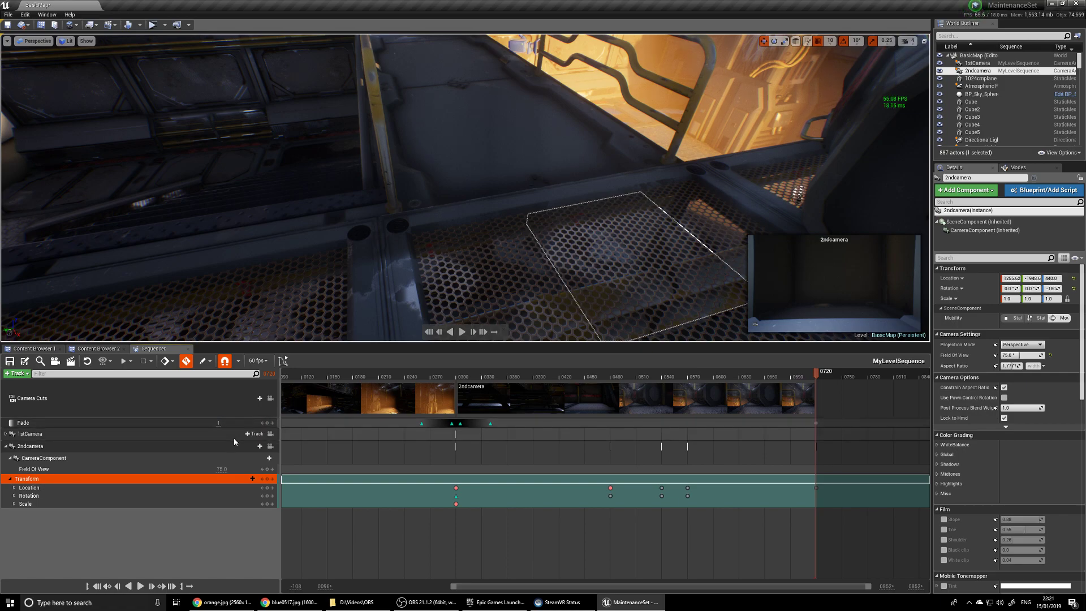
{"action": "key", "text": "Return"}
{"action": "left_click_drag", "start_coordinate": [815, 378], "coordinate": [754, 395]}
{"action": "left_click_drag", "start_coordinate": [764, 396], "coordinate": [749, 399]}
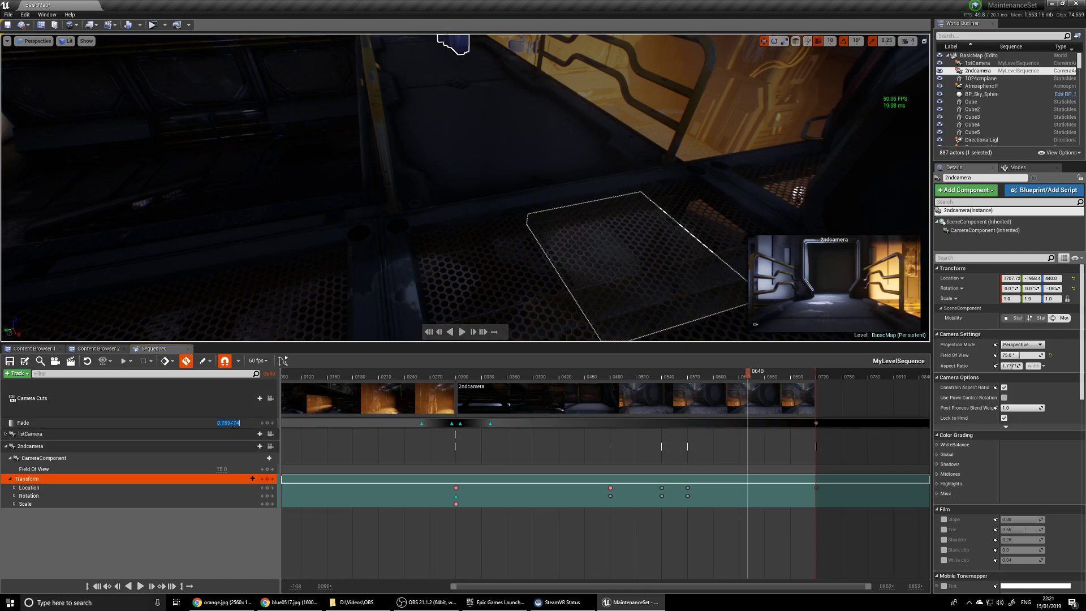
{"action": "left_click", "coordinate": [268, 423]}
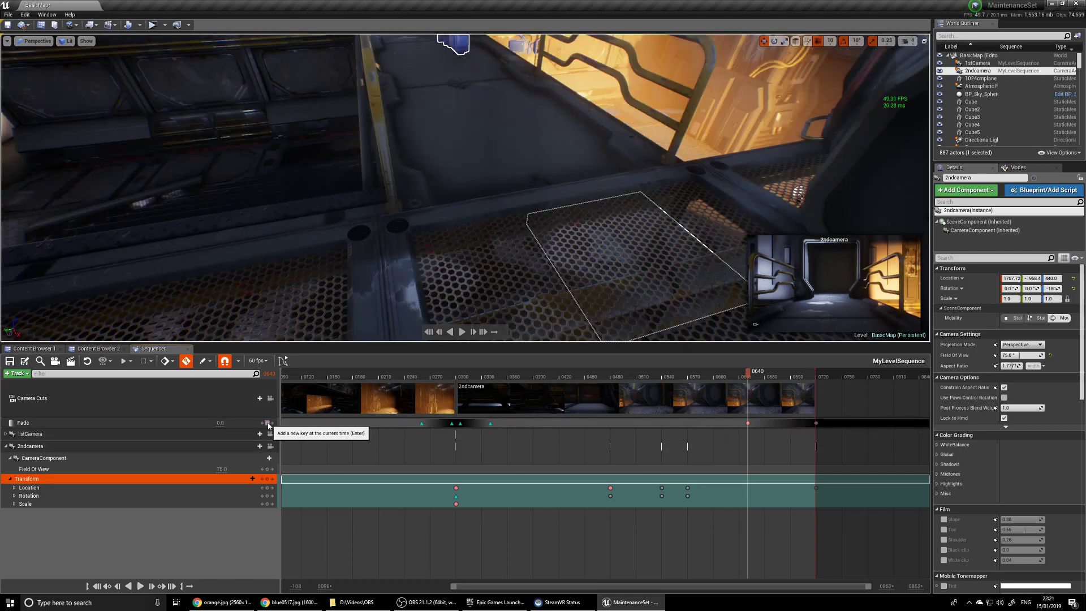
- Scrub back to the transition between the cameras and forward through the 2ndcamera shot to about frame 572
{"action": "left_click", "coordinate": [750, 377]}
{"action": "left_click_drag", "start_coordinate": [755, 378], "coordinate": [436, 378]}
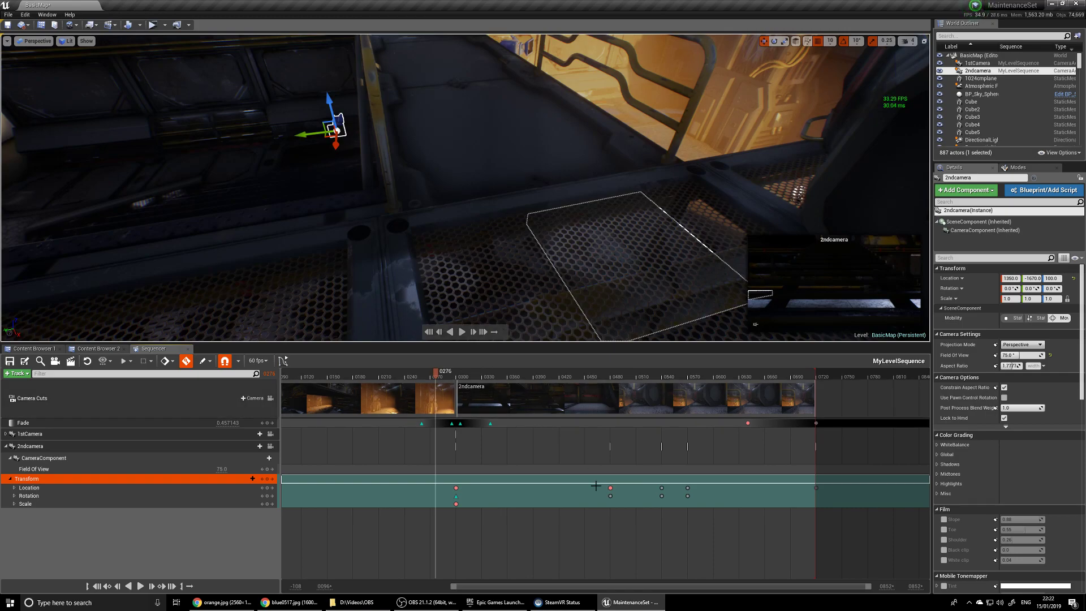
{"action": "left_click_drag", "start_coordinate": [442, 374], "coordinate": [690, 412]}
- Display 2ndcamera's Location curves in the curve editor and select the Y key at frame 570
{"action": "left_click", "coordinate": [280, 361]}
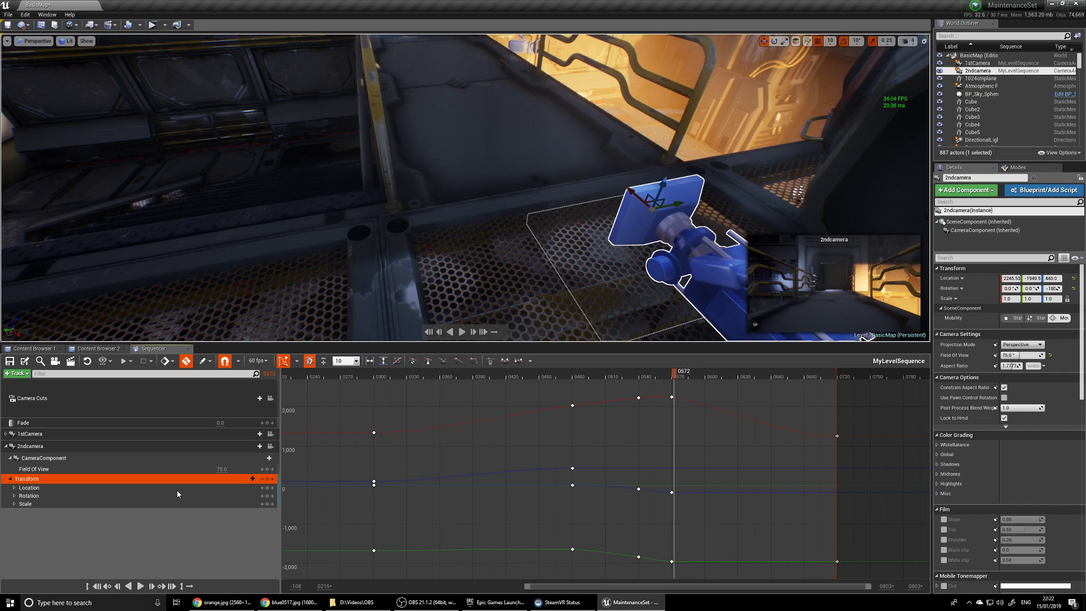
{"action": "left_click", "coordinate": [59, 488]}
{"action": "left_click_drag", "start_coordinate": [674, 374], "coordinate": [668, 399]}
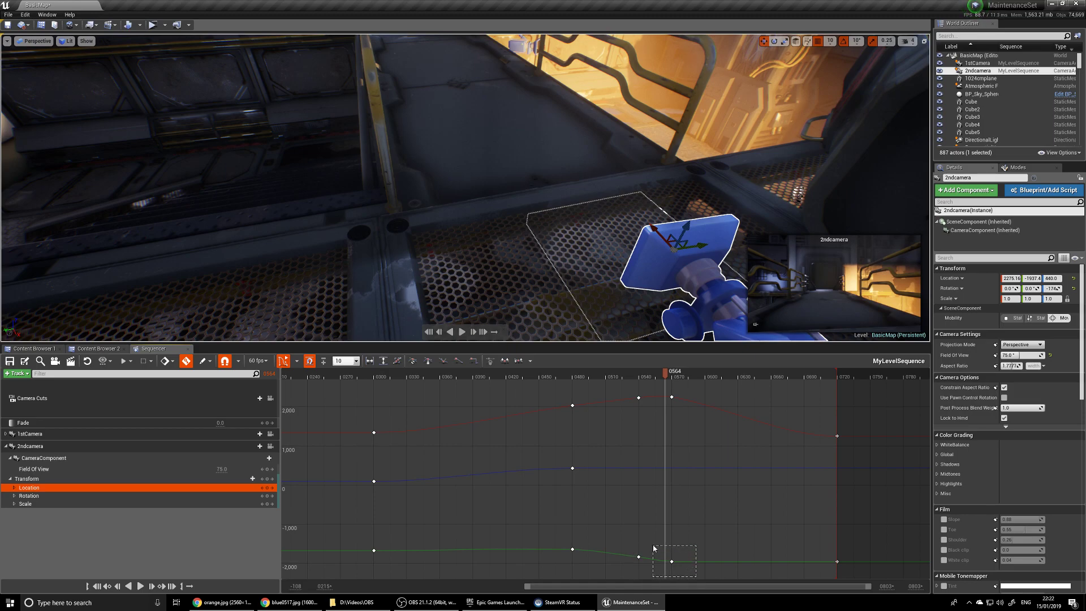
{"action": "left_click_drag", "start_coordinate": [653, 547], "coordinate": [656, 552]}
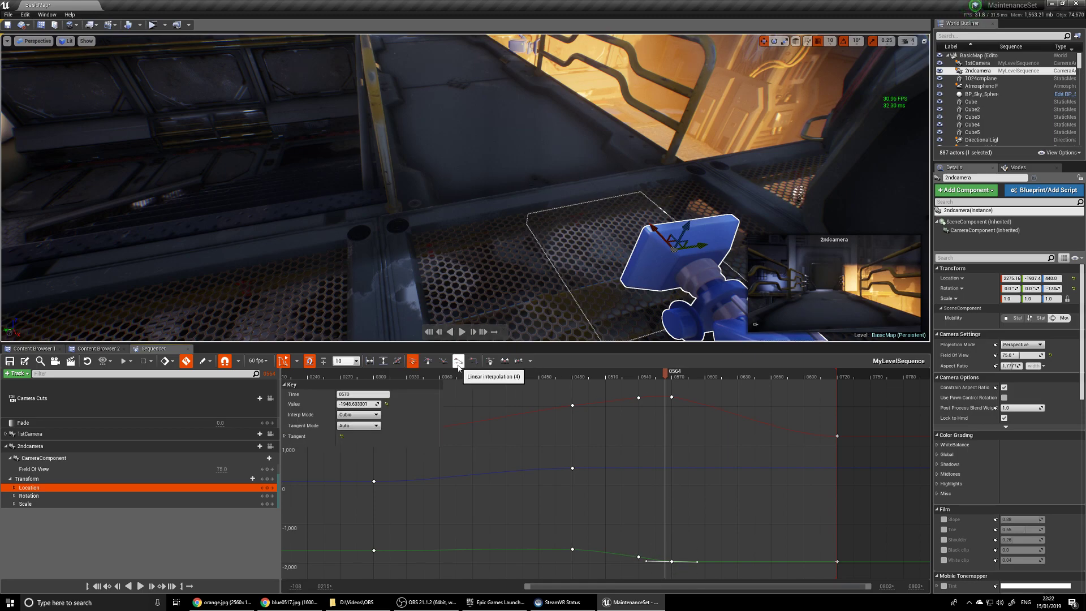
{"action": "left_click", "coordinate": [700, 558]}
{"action": "left_click", "coordinate": [672, 562]}
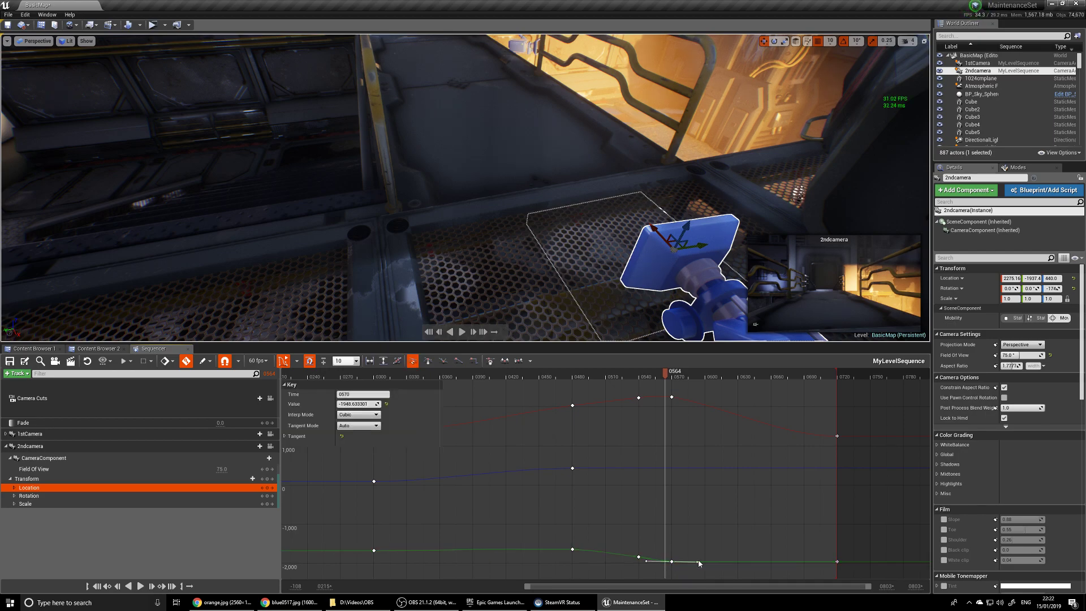
- Try reshaping the Location Y curve around frame 570 by tilting its tangent and moving its key, and undo it with Auto tangents restored
{"action": "left_click_drag", "start_coordinate": [699, 564], "coordinate": [698, 571]}
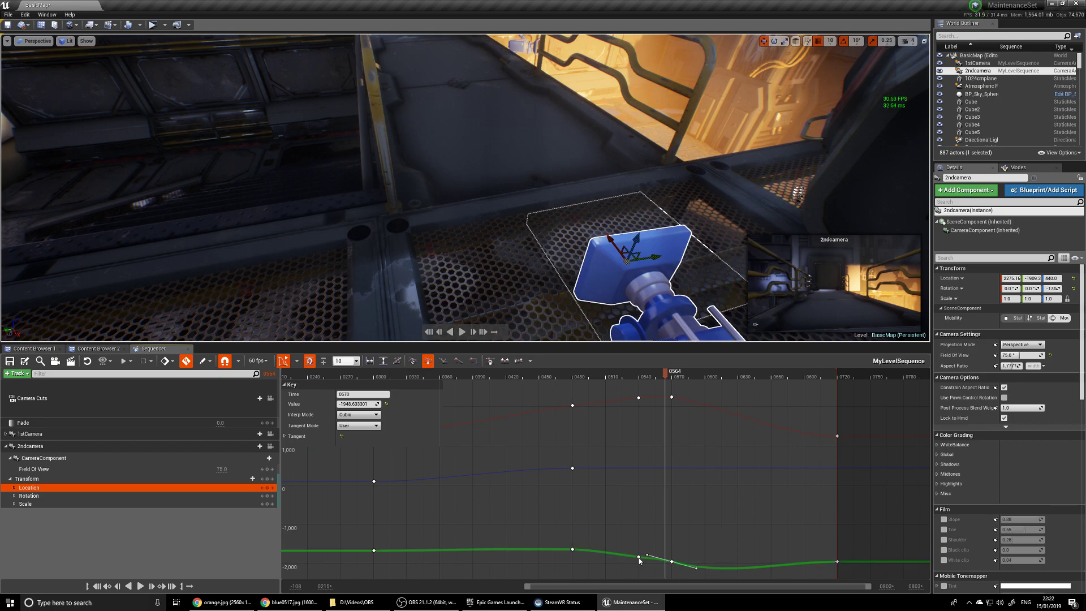
{"action": "left_click_drag", "start_coordinate": [665, 559], "coordinate": [671, 566]}
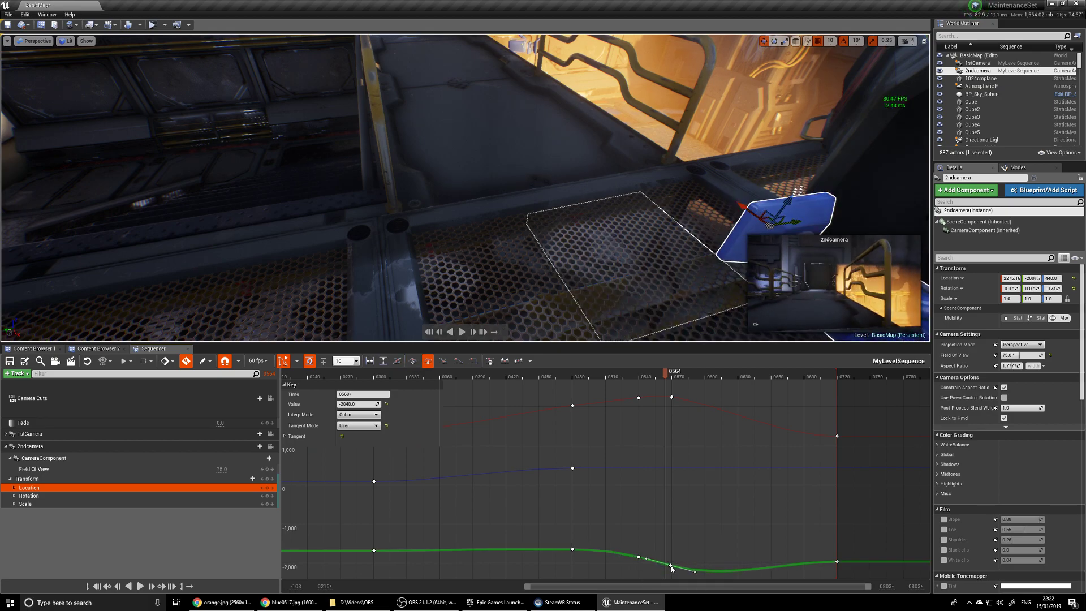
{"action": "left_click_drag", "start_coordinate": [650, 383], "coordinate": [678, 474]}
{"action": "key", "text": "ctrl+z"}
{"action": "key", "text": "1"}
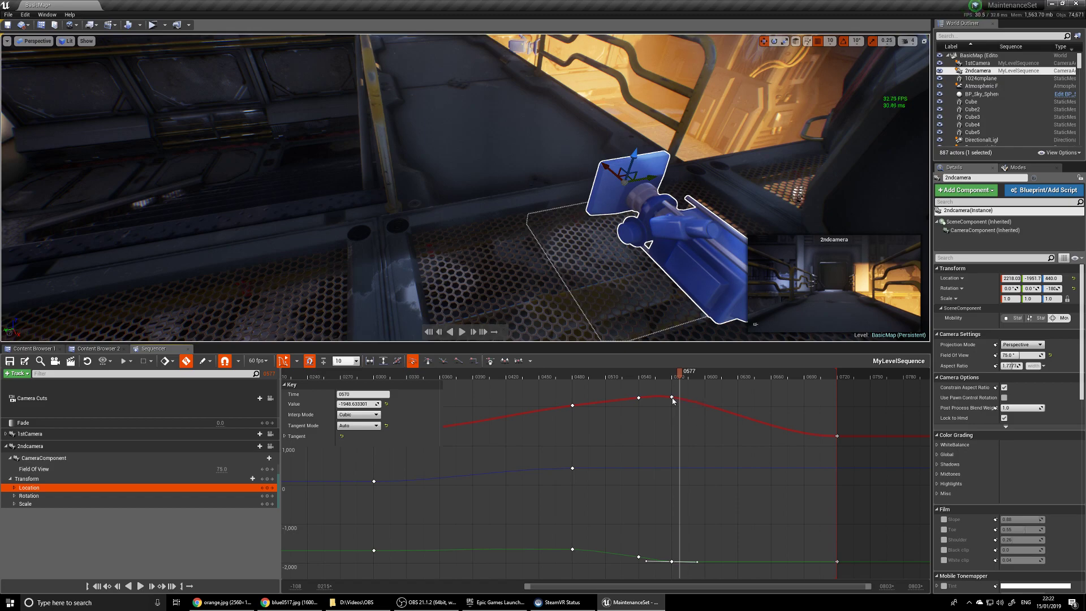
- Tilt the tangent of 2ndcamera's Location X key at frame 570 and play back the camera move around it
{"action": "left_click_drag", "start_coordinate": [698, 404], "coordinate": [602, 392]}
{"action": "key", "text": "space"}
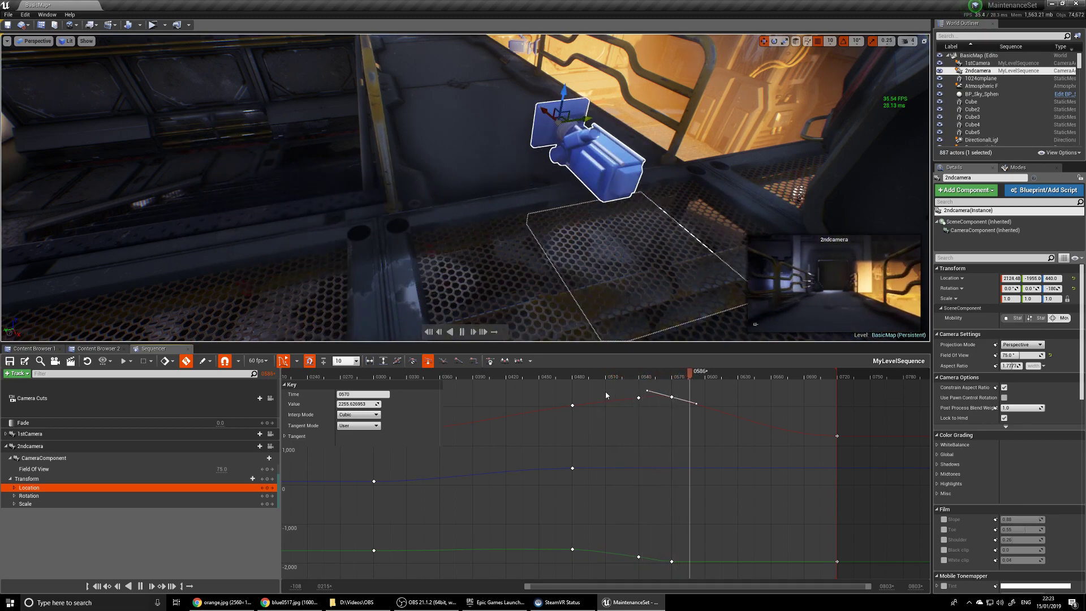
{"action": "key", "text": "space"}
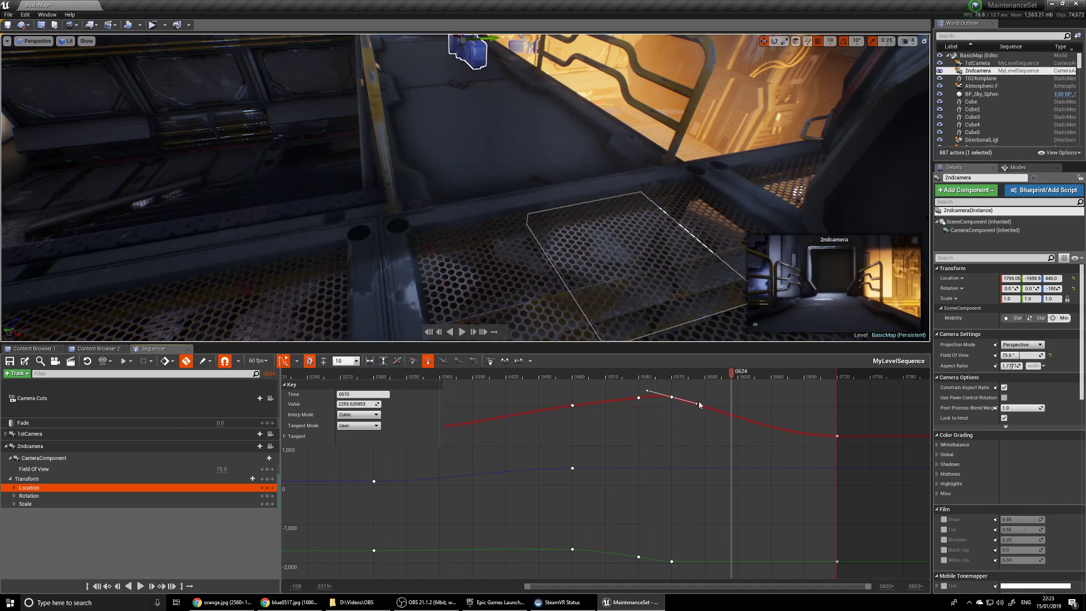
{"action": "left_click_drag", "start_coordinate": [726, 377], "coordinate": [622, 388]}
{"action": "key", "text": "space"}
{"action": "key", "text": "space"}
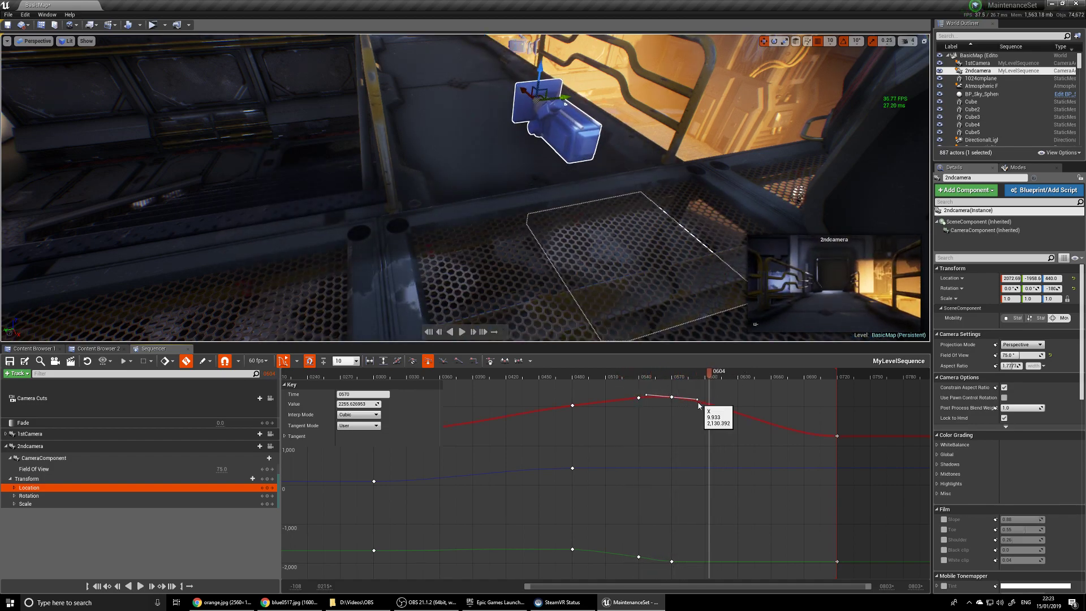
- Flatten the tangent of the Location X key at frame 570 to nearly horizontal and replay the camera turn to check it
{"action": "left_click_drag", "start_coordinate": [698, 401], "coordinate": [614, 382]}
{"action": "key", "text": "space"}
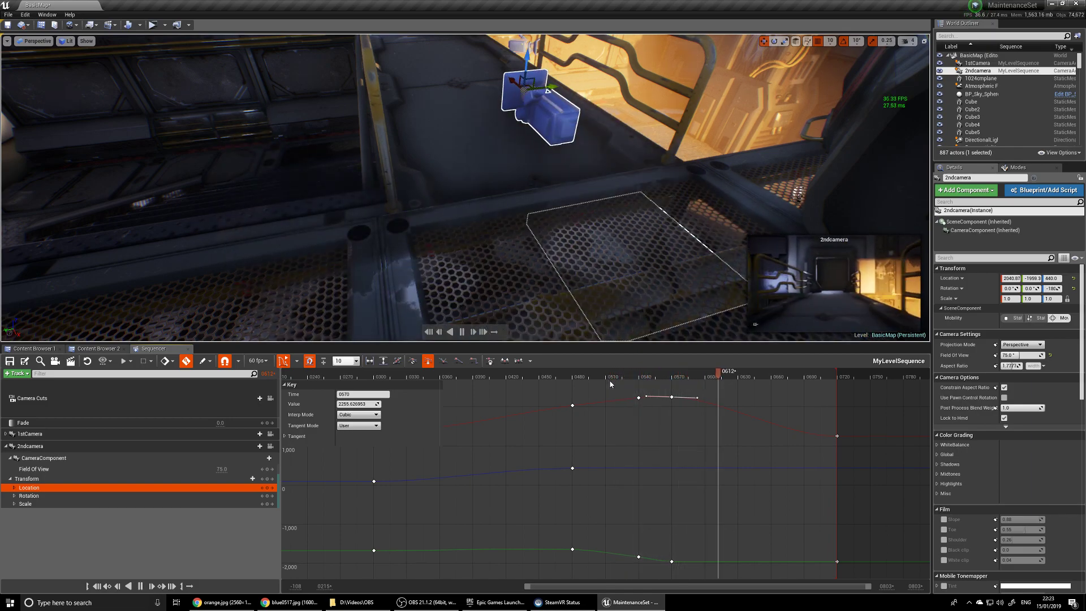
{"action": "key", "text": "space"}
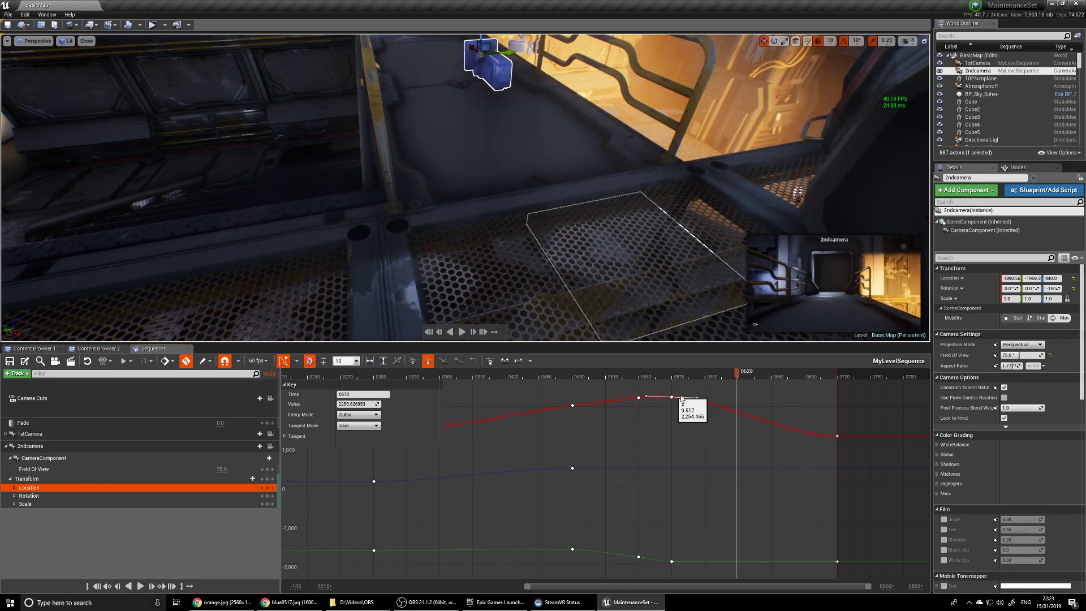
{"action": "left_click_drag", "start_coordinate": [736, 380], "coordinate": [615, 380]}
{"action": "key", "text": "space"}
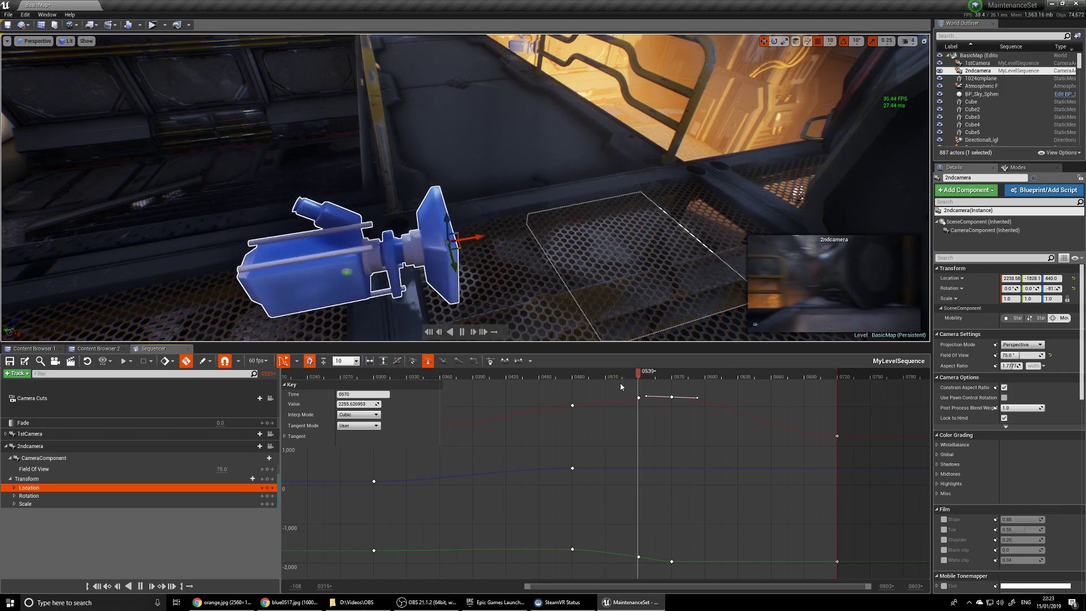
{"action": "key", "text": "space"}
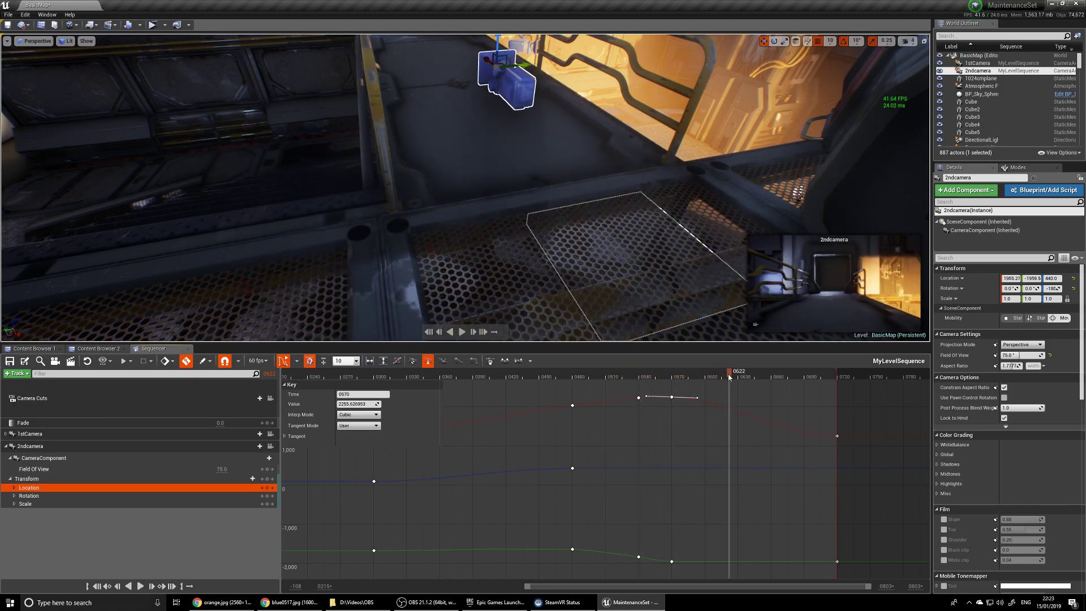
- Move the Location X key from frame 570 to frame 556 with a value of 2260 and play back the shot
{"action": "left_click_drag", "start_coordinate": [728, 382], "coordinate": [606, 390]}
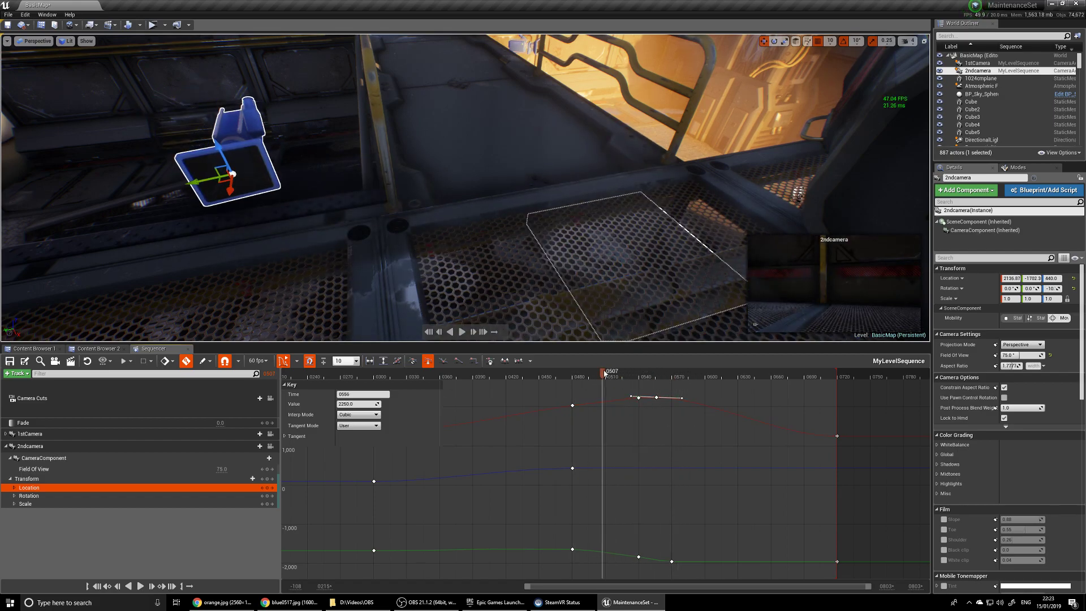
{"action": "left_click_drag", "start_coordinate": [602, 373], "coordinate": [585, 373]}
{"action": "key", "text": "space"}
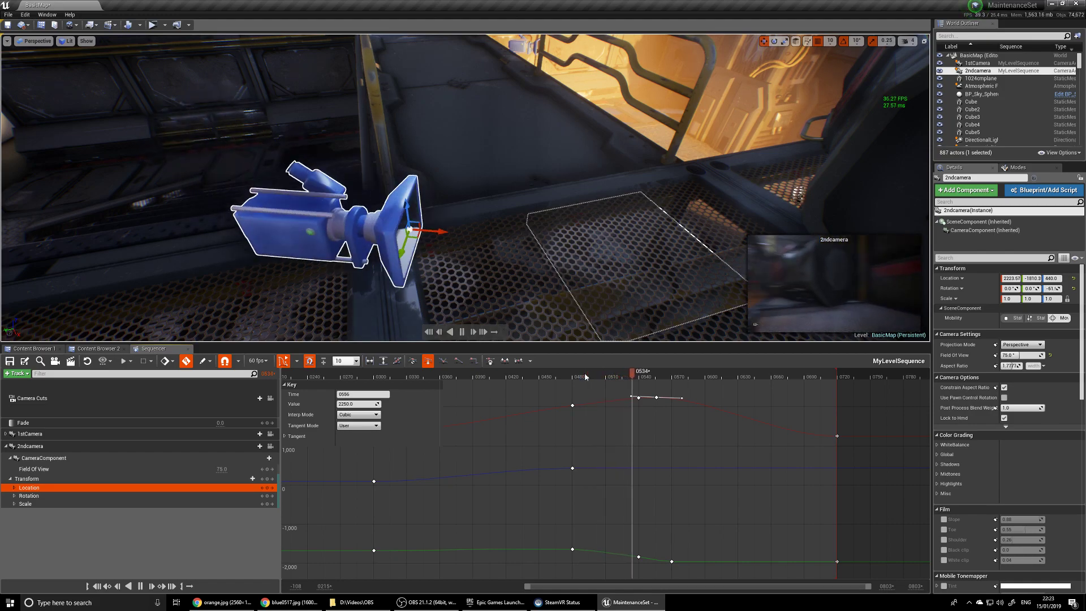
{"action": "key", "text": "space"}
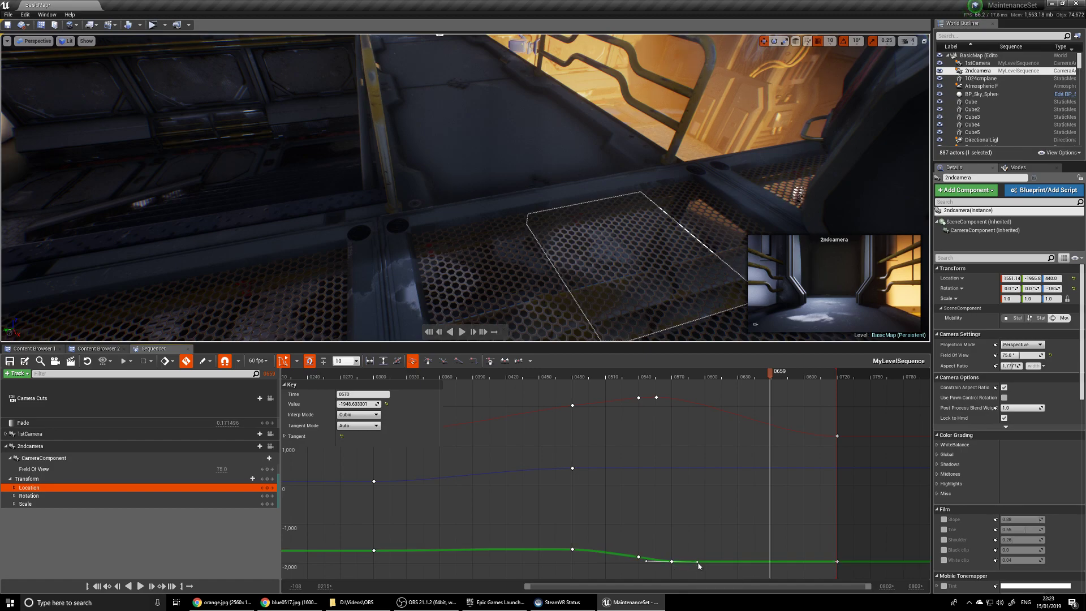
- Try tilting the tangent of the Location Y key at frame 570 downward, preview the move, and undo the change
{"action": "left_click_drag", "start_coordinate": [697, 563], "coordinate": [699, 566]}
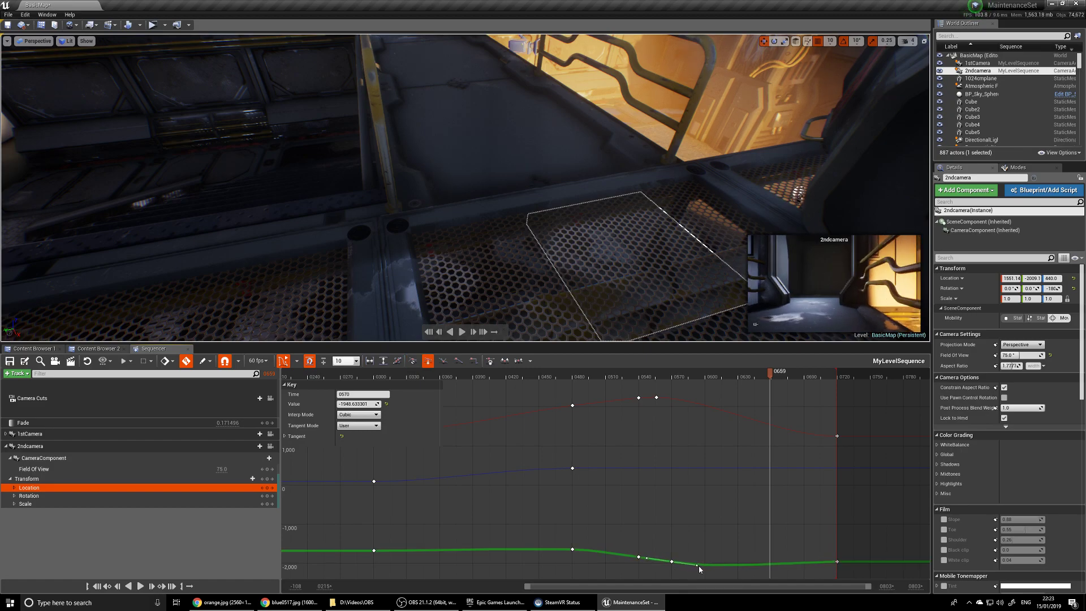
{"action": "left_click_drag", "start_coordinate": [699, 567], "coordinate": [700, 565]}
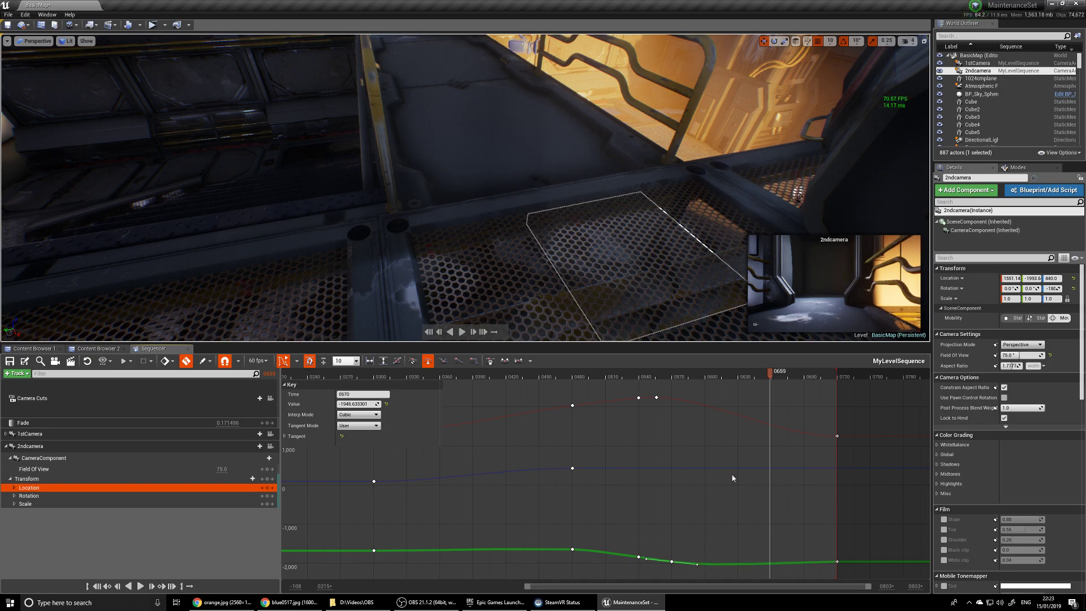
{"action": "left_click_drag", "start_coordinate": [772, 378], "coordinate": [482, 382]}
{"action": "key", "text": "space"}
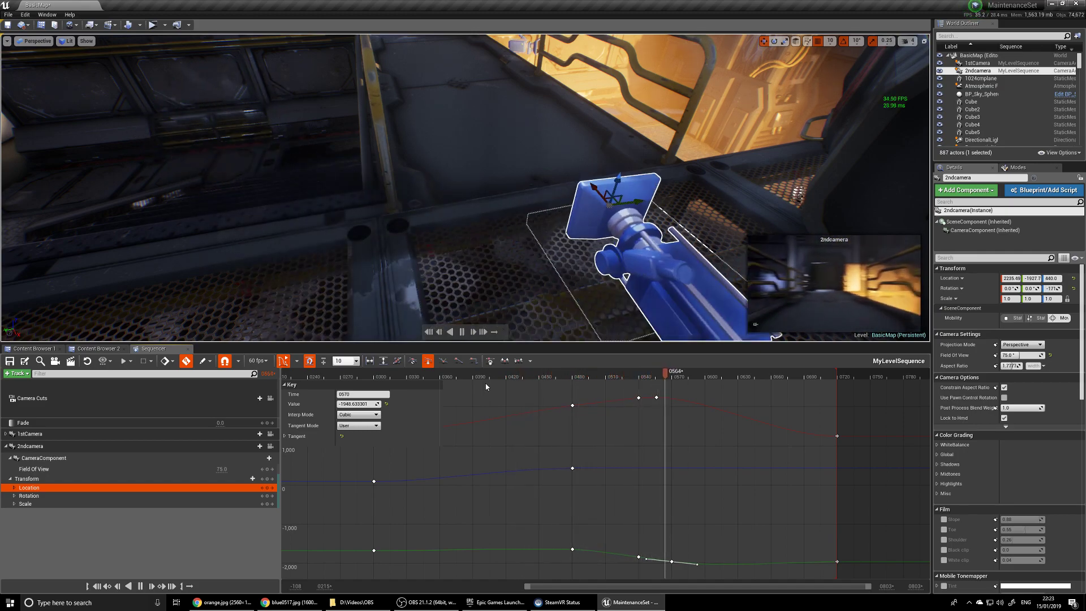
{"action": "key", "text": "space"}
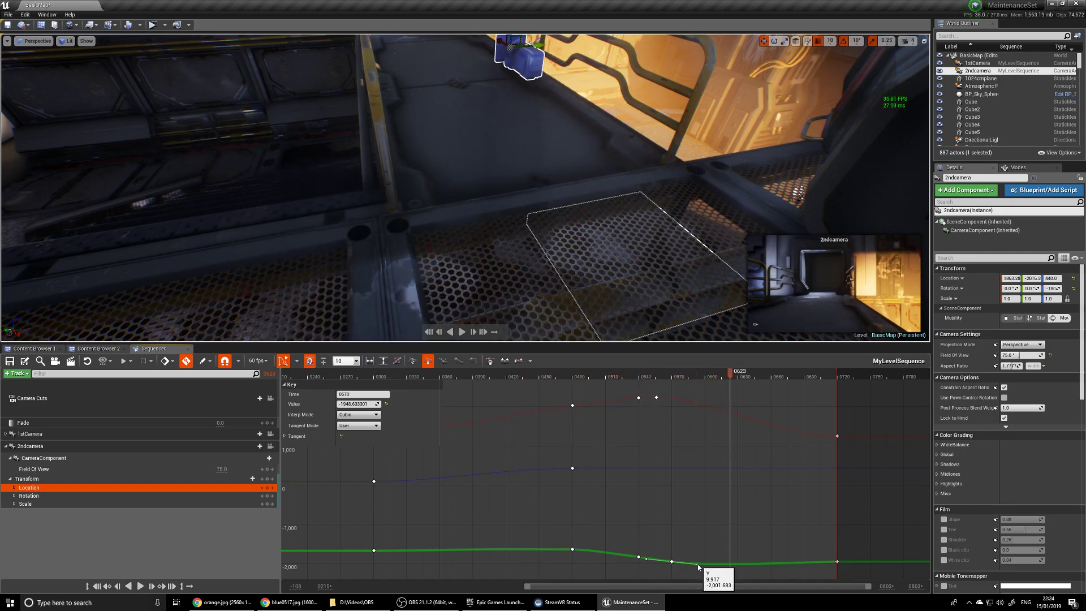
{"action": "key", "text": "ctrl+z"}
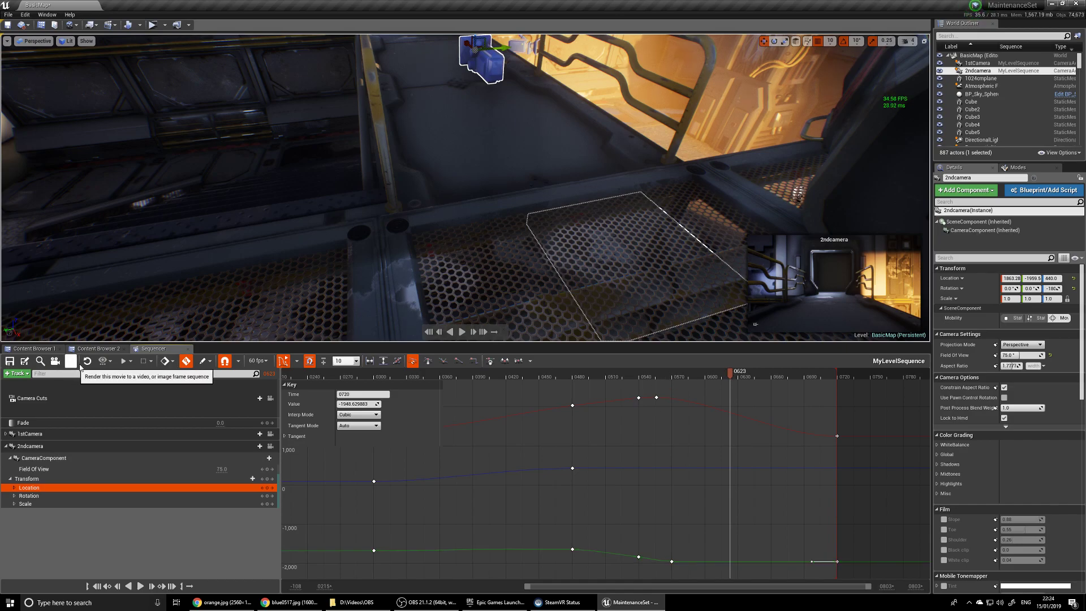
- Save BasicMap and MyLevelSequence while starting a movie capture at 1280 x 720 (16:9) with compression quality 100, and cancel the render
{"action": "left_click_drag", "start_coordinate": [732, 378], "coordinate": [414, 378]}
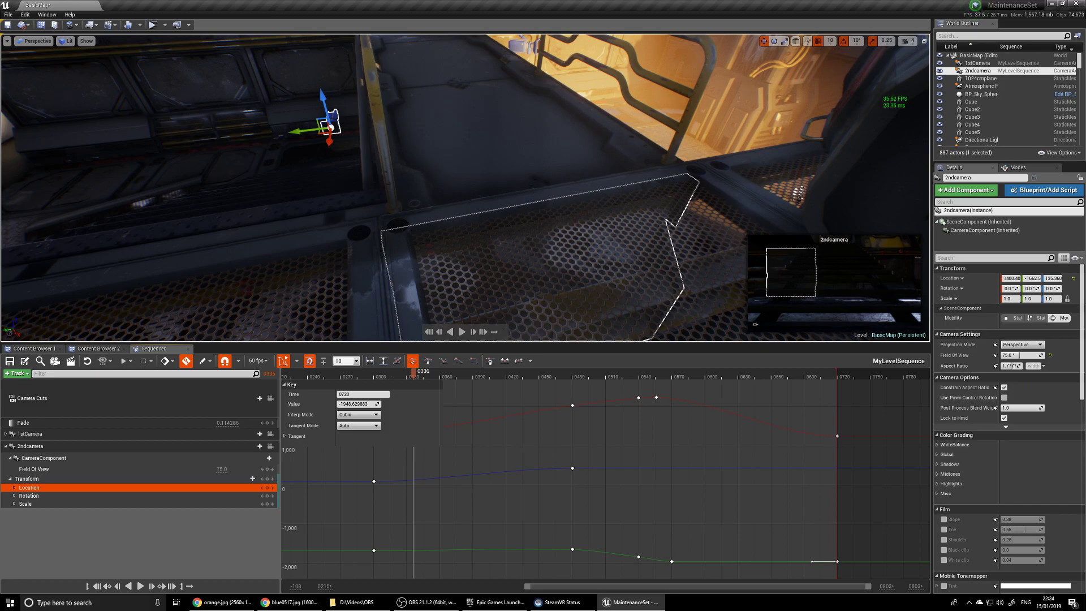
{"action": "left_click", "coordinate": [71, 362]}
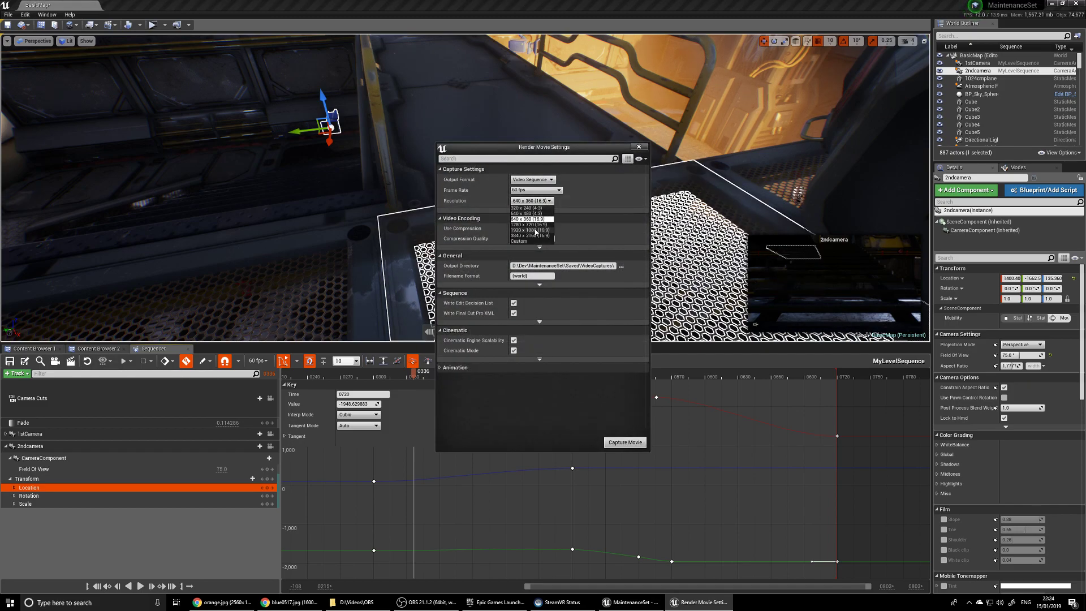
{"action": "left_click", "coordinate": [534, 225]}
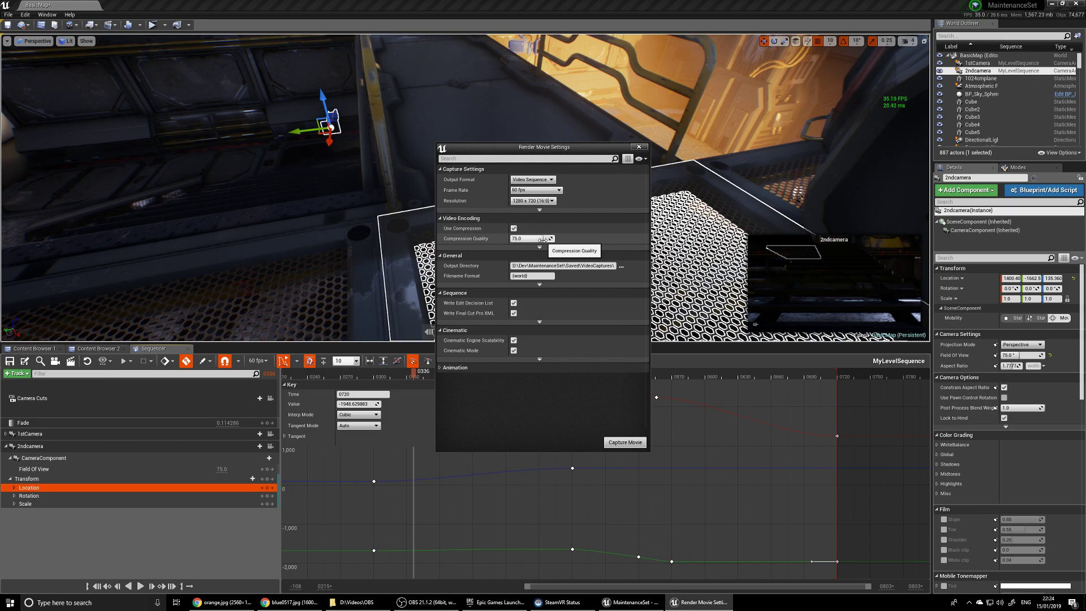
{"action": "left_click", "coordinate": [623, 444]}
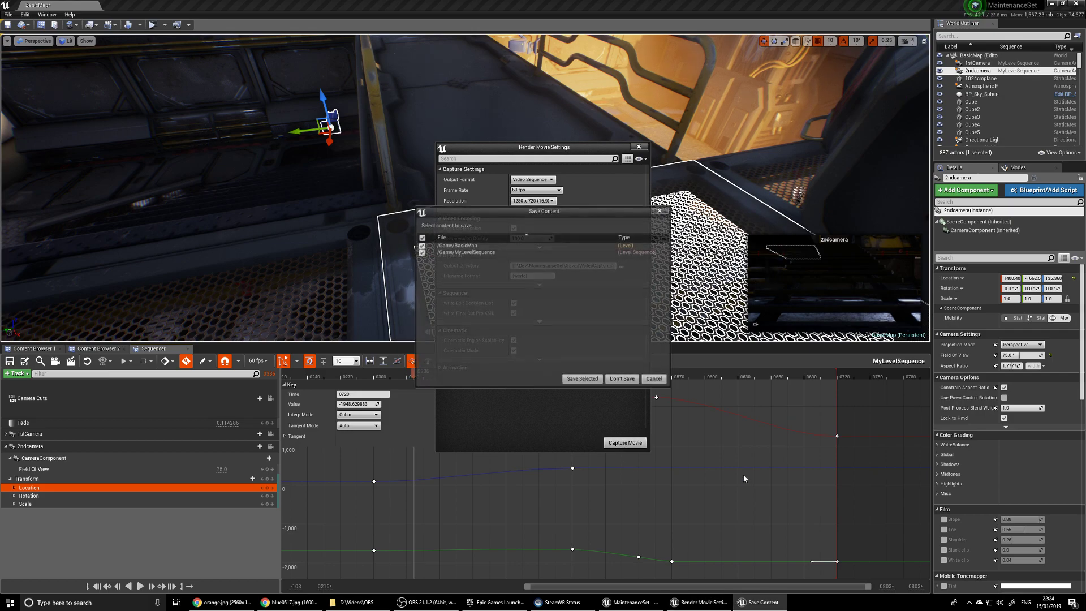
{"action": "left_click", "coordinate": [590, 380]}
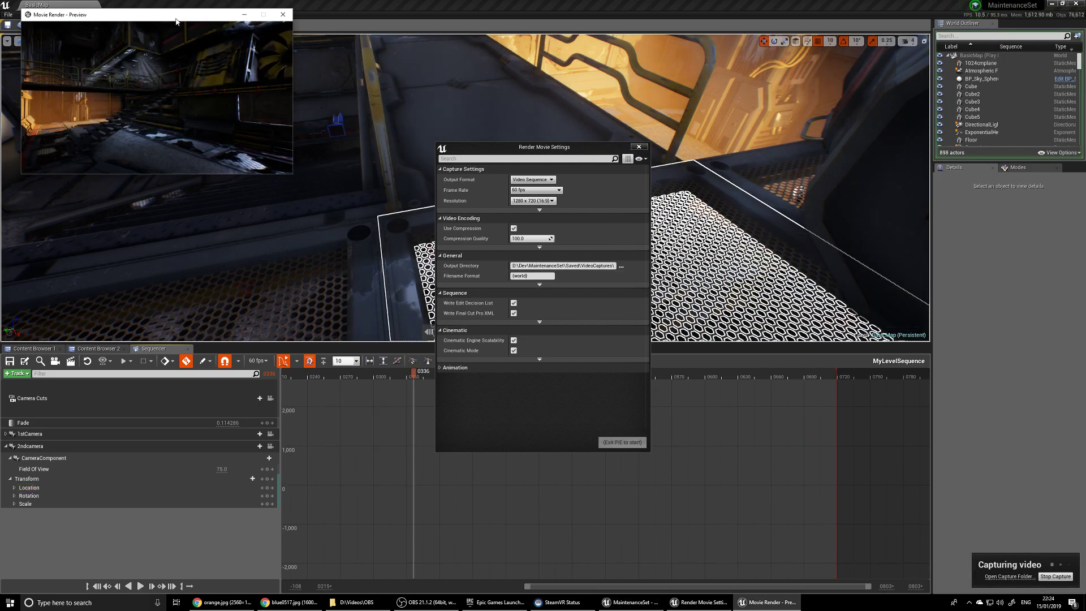
{"action": "left_click", "coordinate": [283, 17]}
- Set compression quality to 50 and resolution to 640 x 360 (16:9), and capture the movie
{"action": "left_click", "coordinate": [539, 239]}
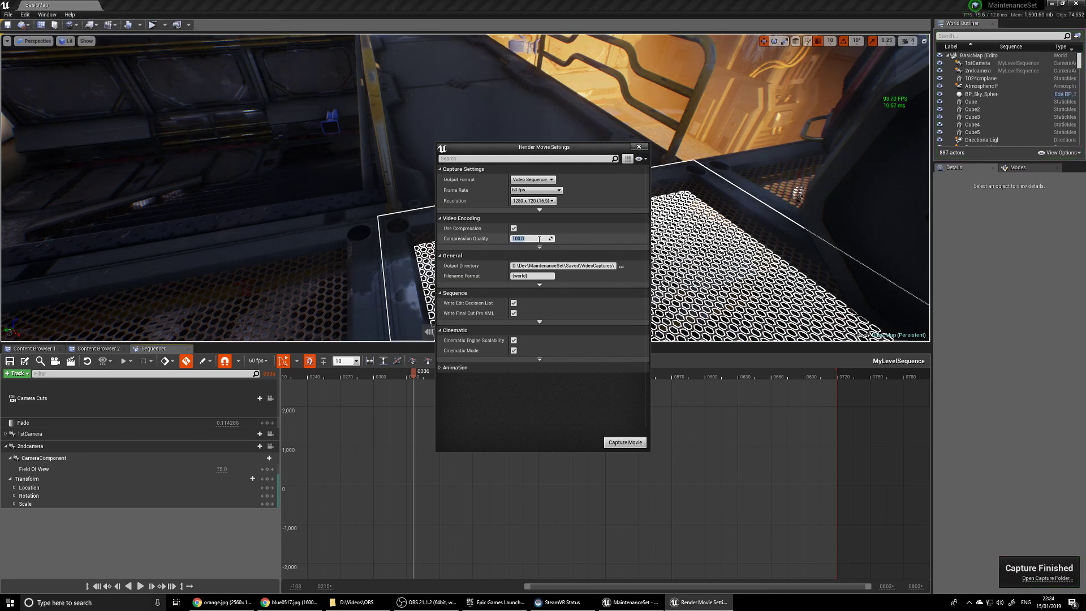
{"action": "left_click", "coordinate": [550, 201]}
{"action": "left_click", "coordinate": [527, 219]}
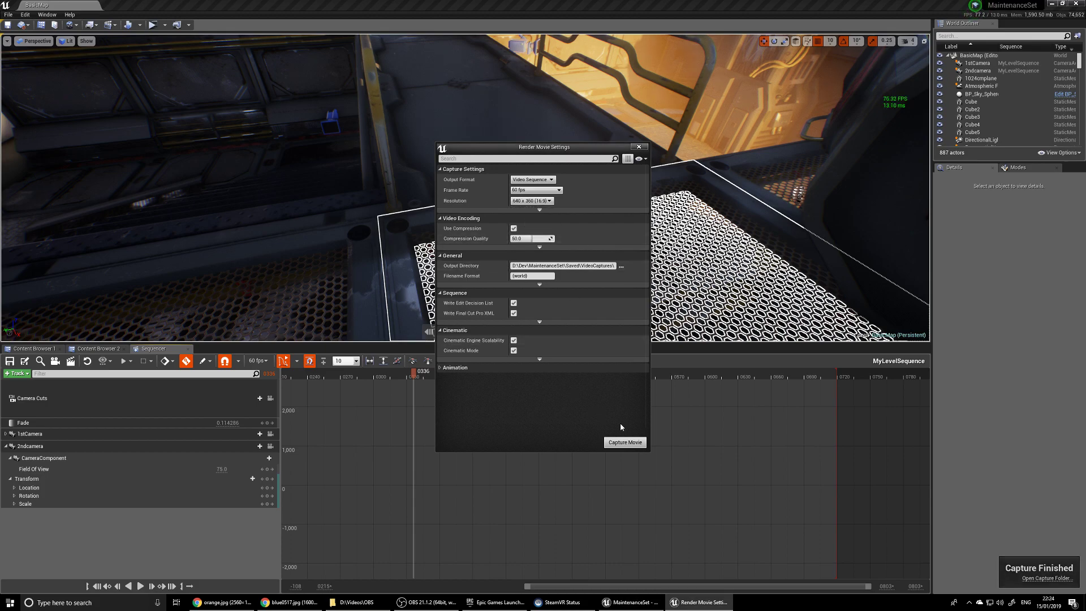
{"action": "left_click", "coordinate": [625, 443]}
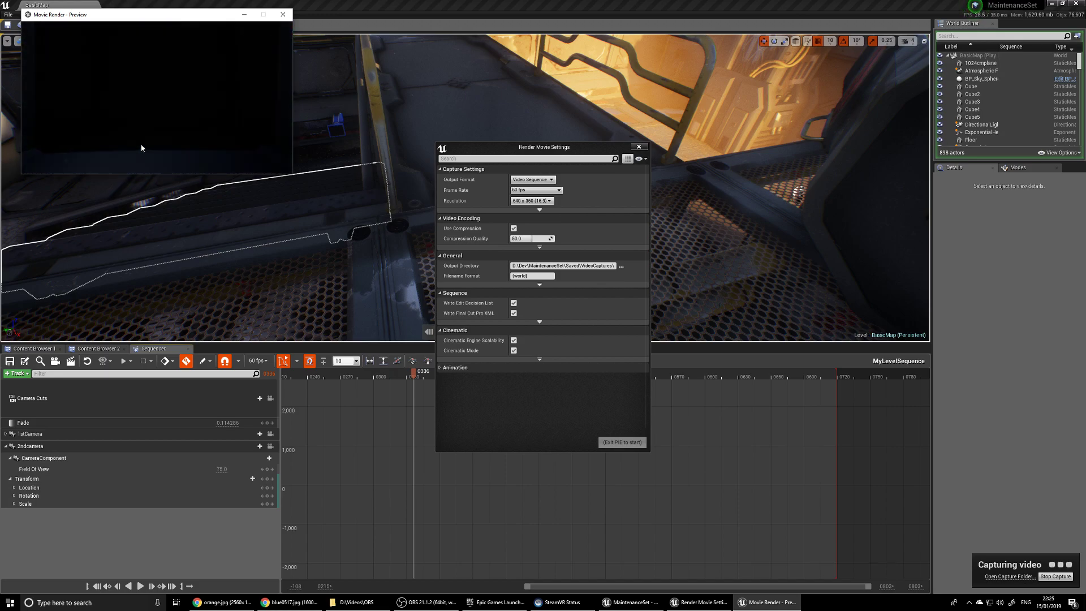
- Play BasicMap_(5).avi from the capture folder to check the rendered sequence, and close the player, folder and render settings
{"action": "left_click", "coordinate": [1030, 580]}
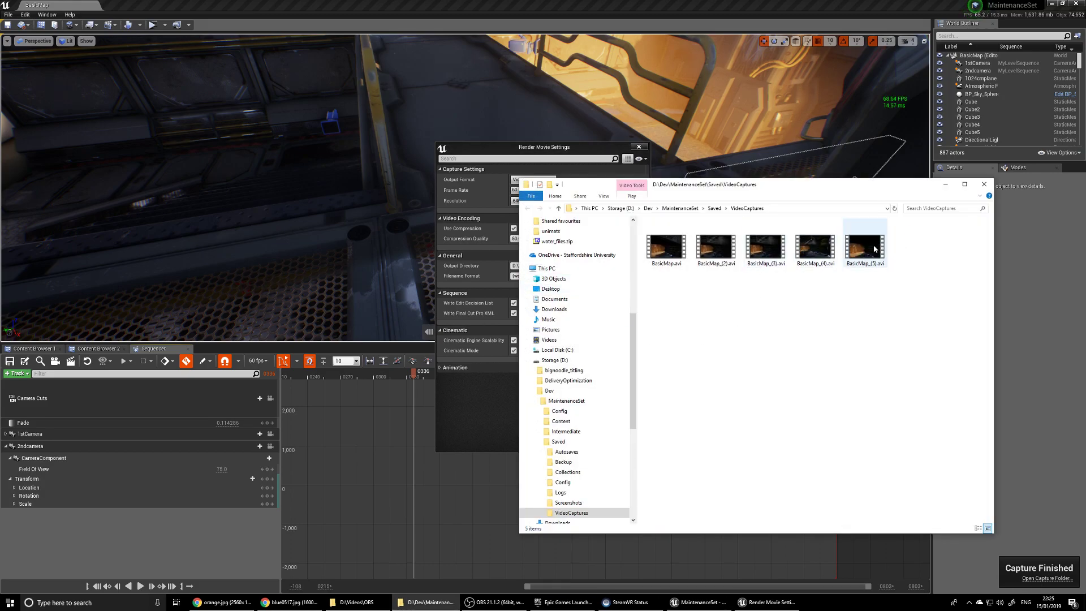
{"action": "double_click", "coordinate": [875, 249]}
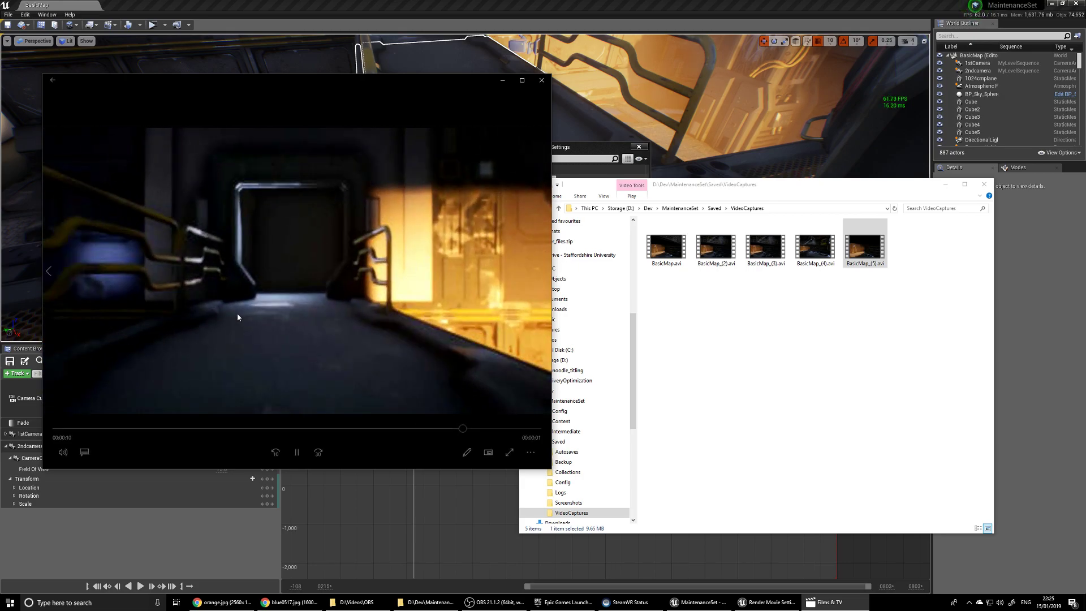
{"action": "left_click", "coordinate": [541, 80]}
{"action": "left_click", "coordinate": [984, 184]}
{"action": "left_click", "coordinate": [639, 147]}
{"action": "left_click", "coordinate": [17, 374]}
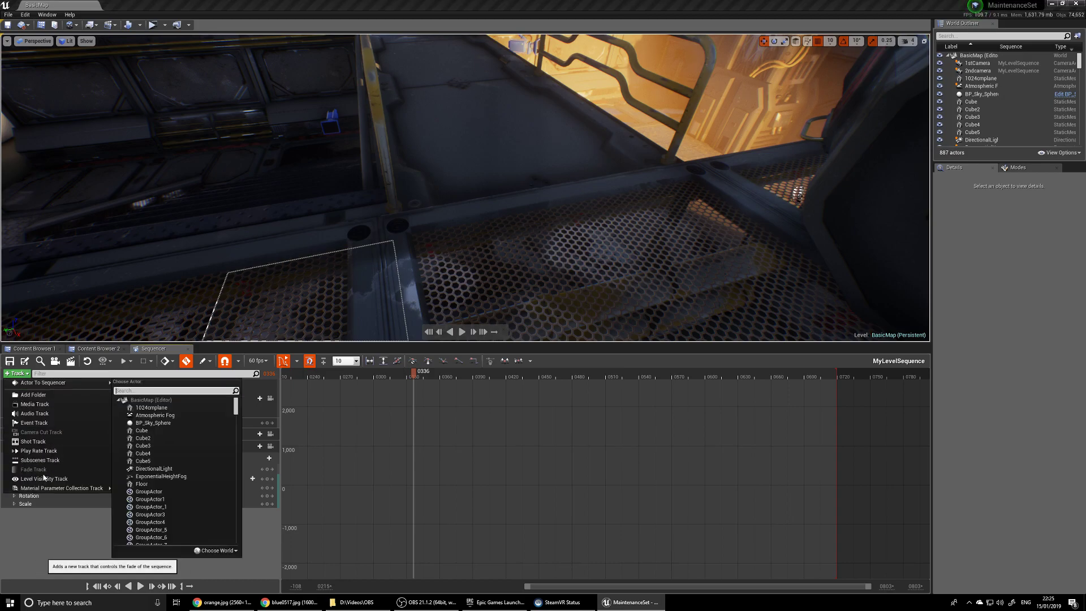
{"action": "mouse_move", "coordinate": [42, 490]}
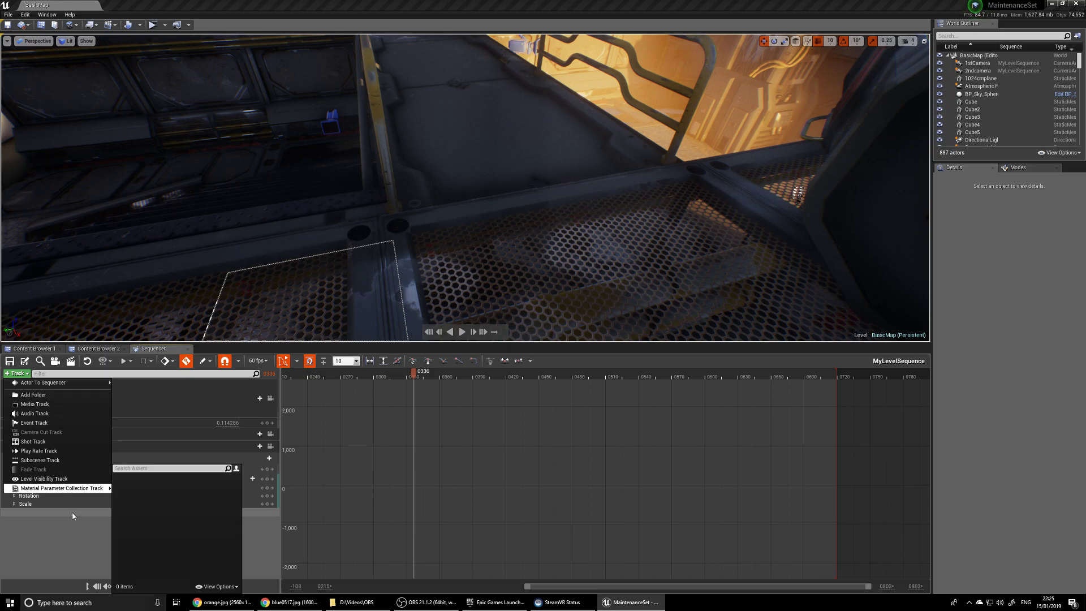
{"action": "left_click", "coordinate": [85, 535]}
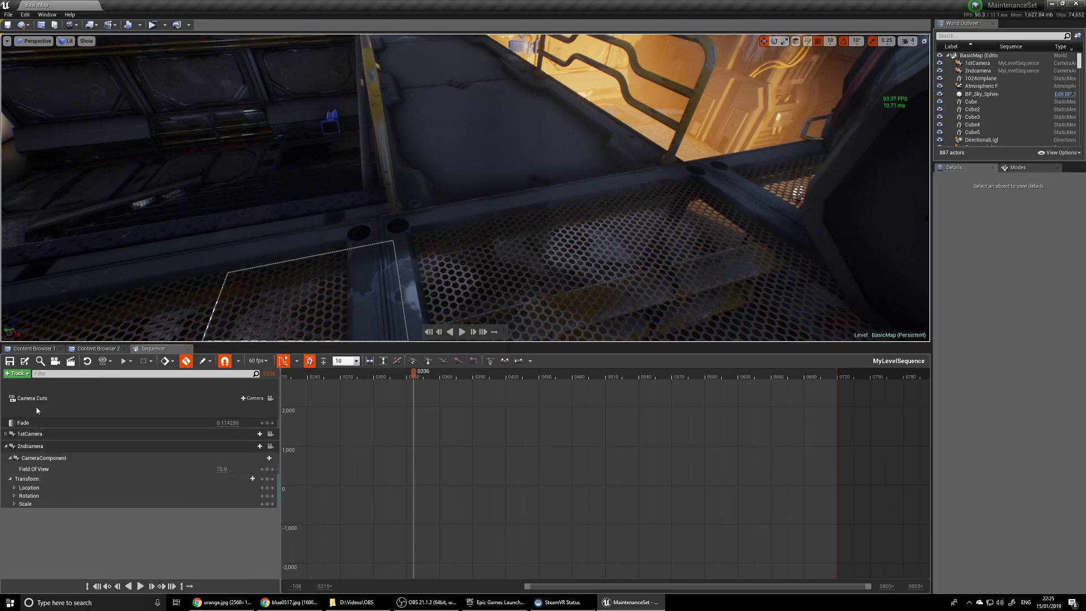
- Collapse 2ndcamera, select 1stCamera, and leave the curve editor for the track timeline with the playhead at frame 13
{"action": "left_click", "coordinate": [6, 446]}
{"action": "left_click", "coordinate": [51, 446]}
{"action": "left_click", "coordinate": [57, 434]}
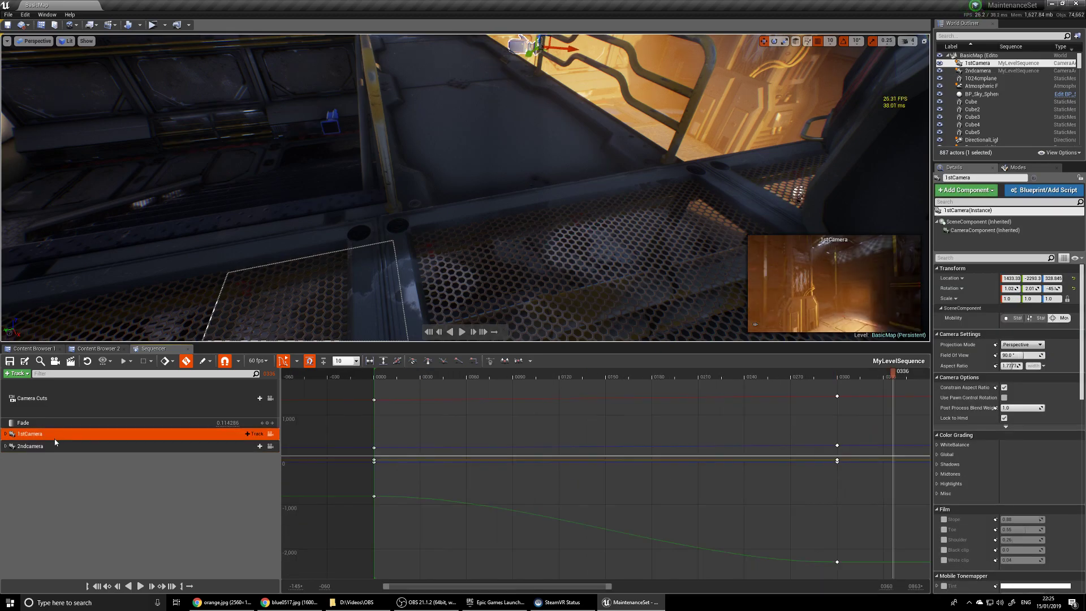
{"action": "left_click", "coordinate": [279, 360]}
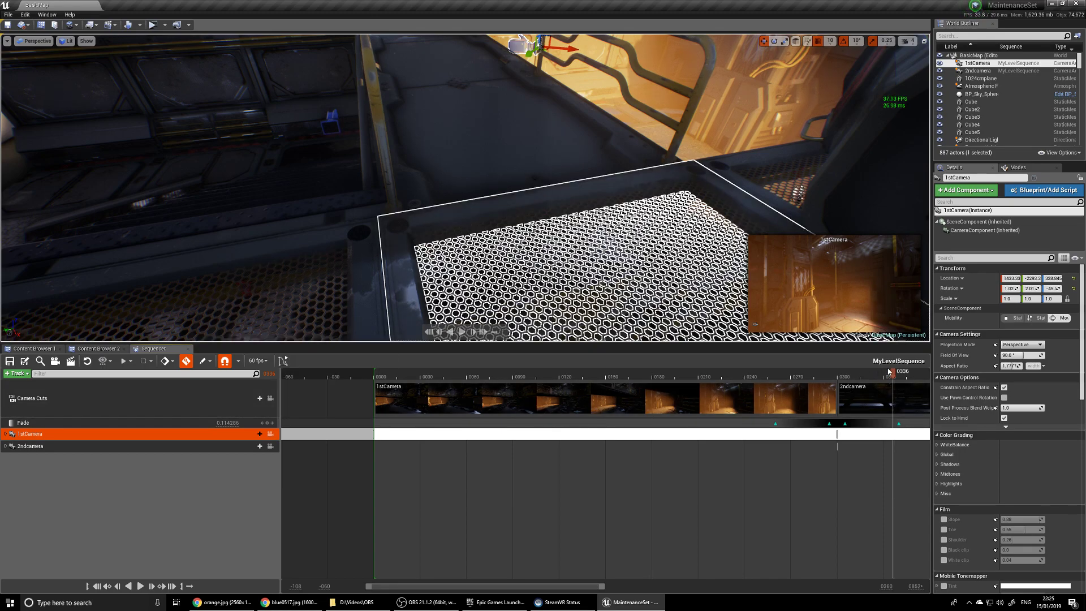
{"action": "left_click_drag", "start_coordinate": [893, 374], "coordinate": [393, 372]}
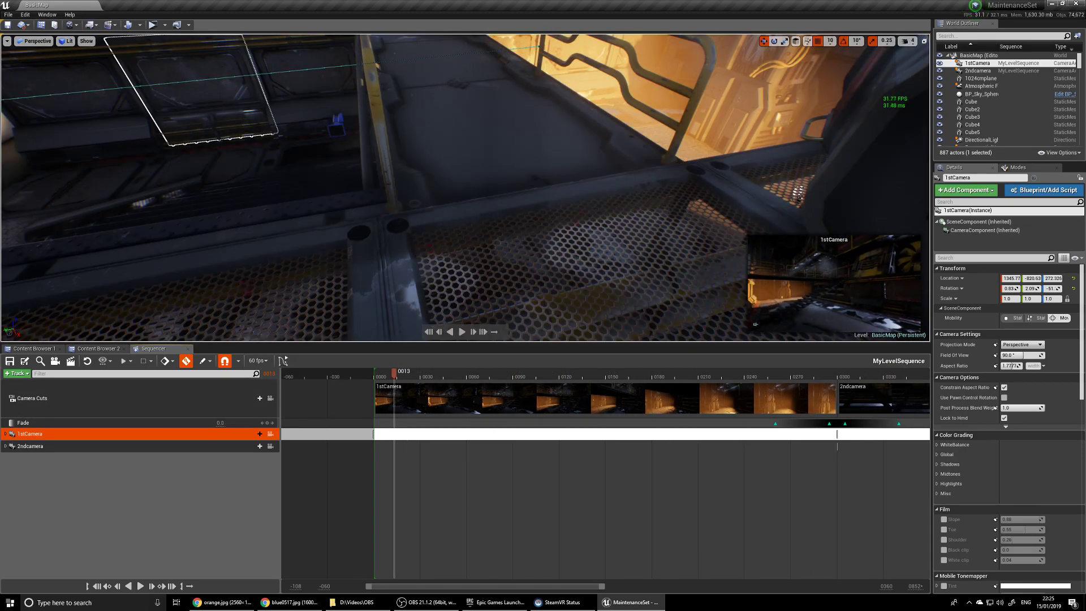